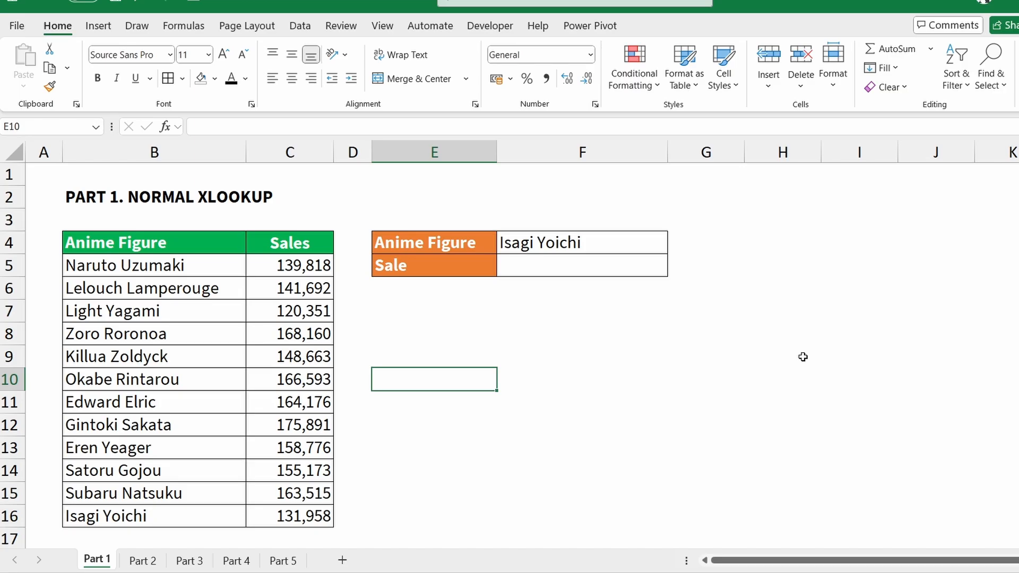
Review the exercises on the Part 1 through Part 5 sheets and return to Part 1
click(119, 202)
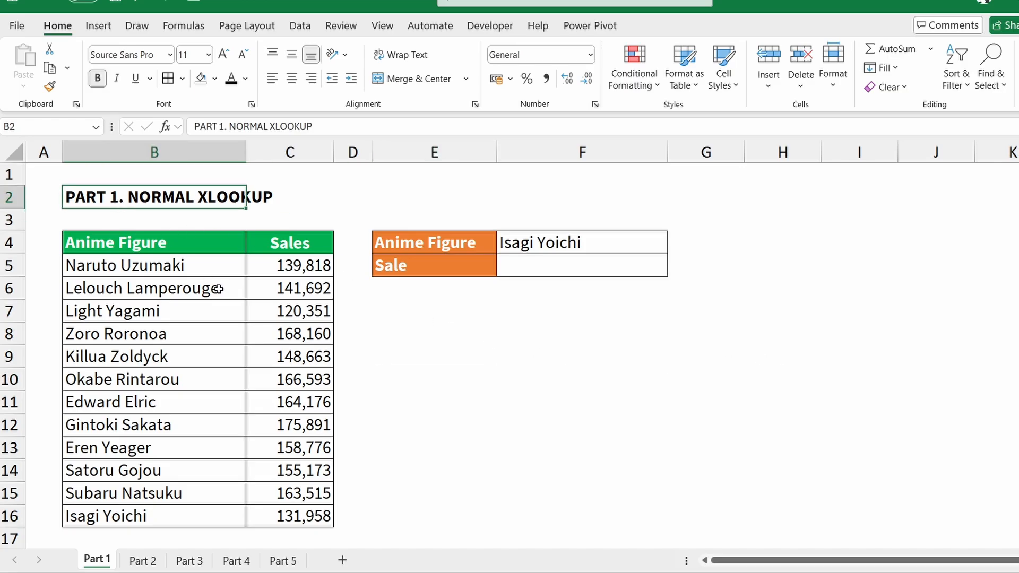
click(142, 561)
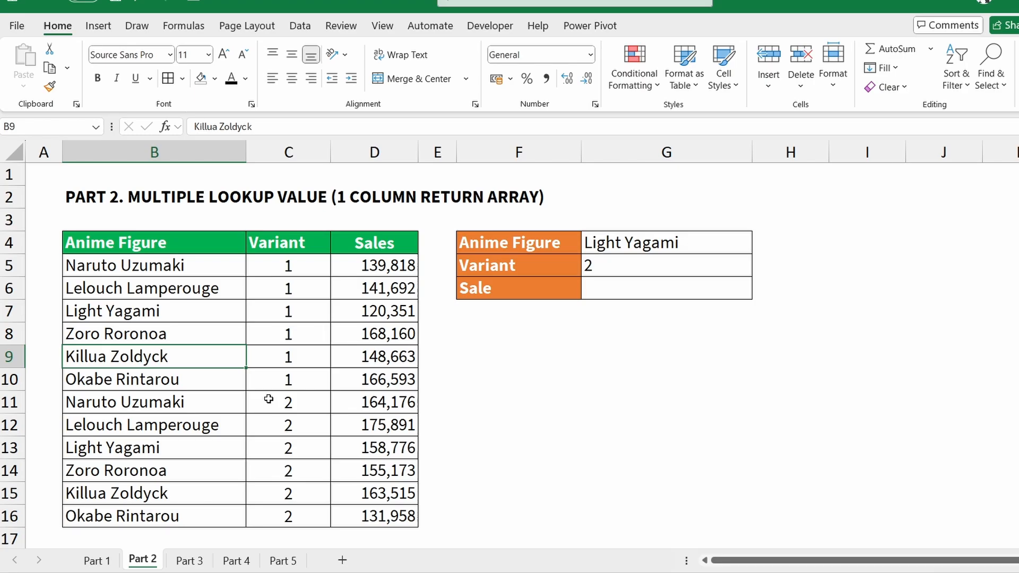
click(188, 560)
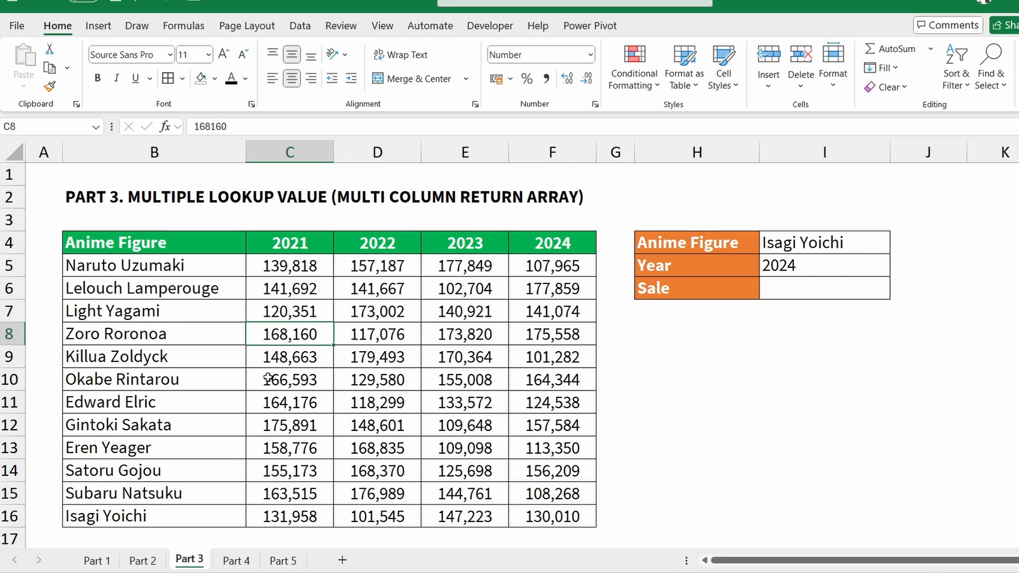
click(237, 560)
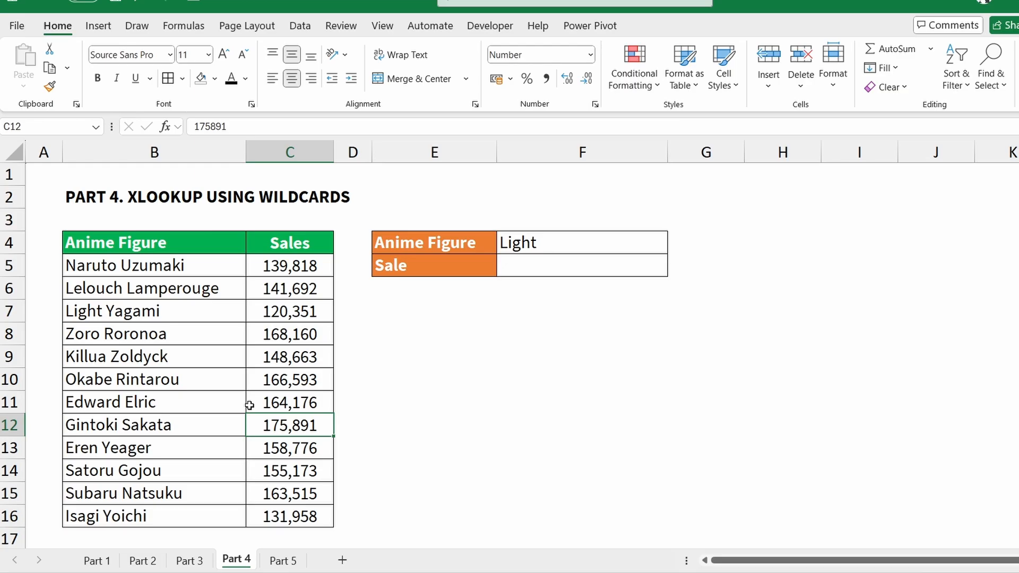
click(283, 561)
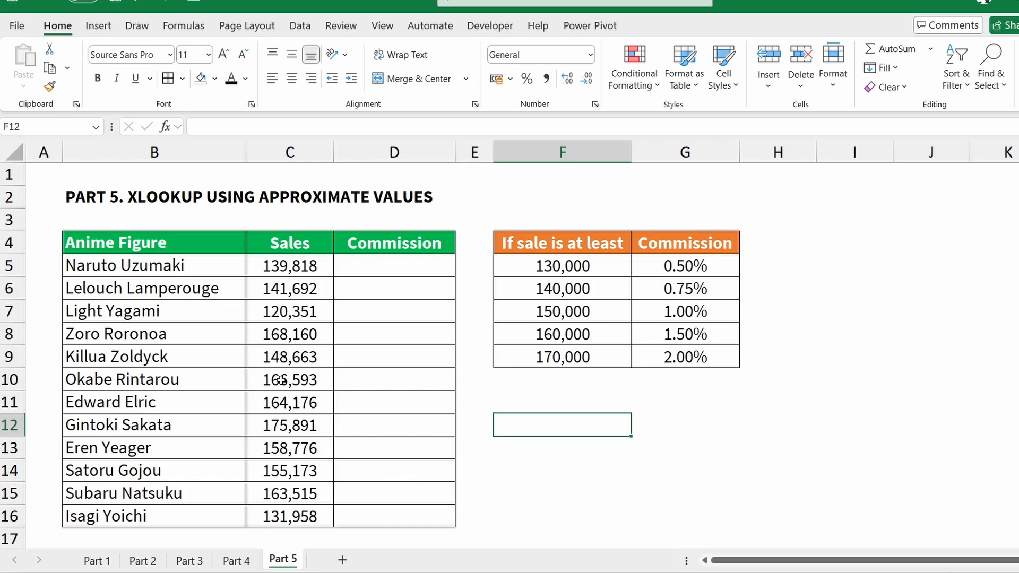
click(106, 561)
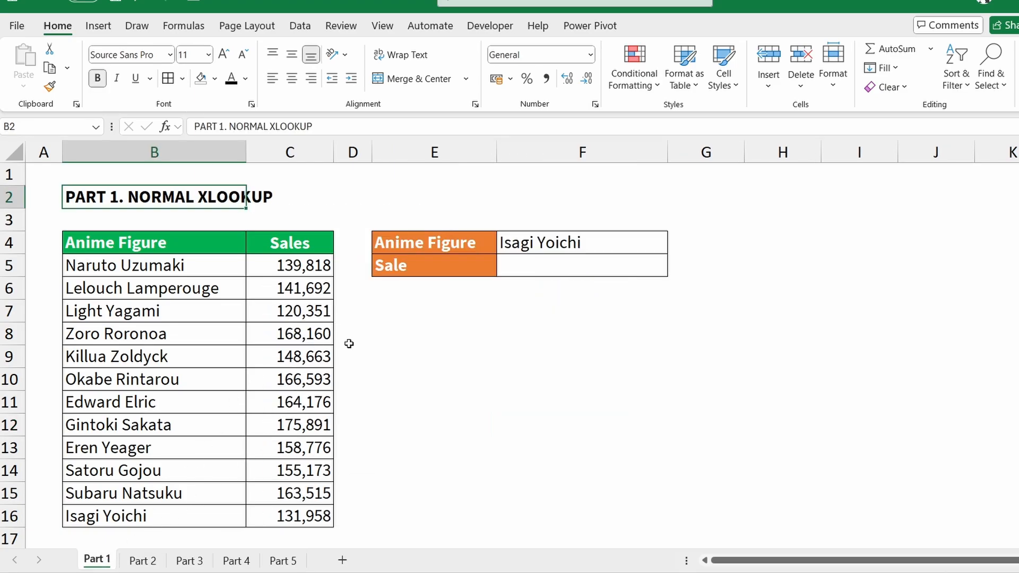
click(351, 340)
Start an XLOOKUP formula in the Sale cell F5 on Part 1, using F4 as the lookup value
click(531, 266)
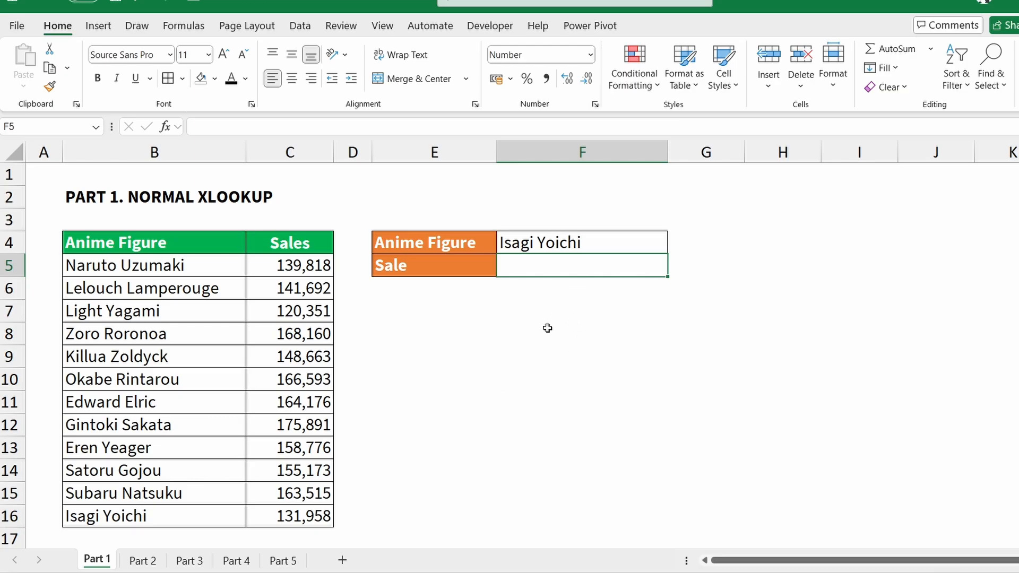
text(=)
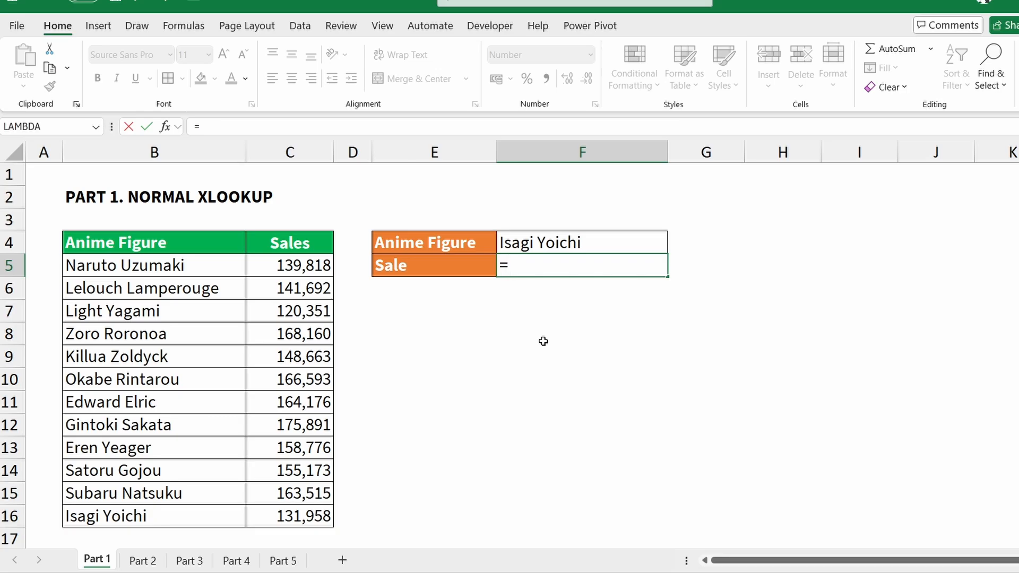
text(XLOO)
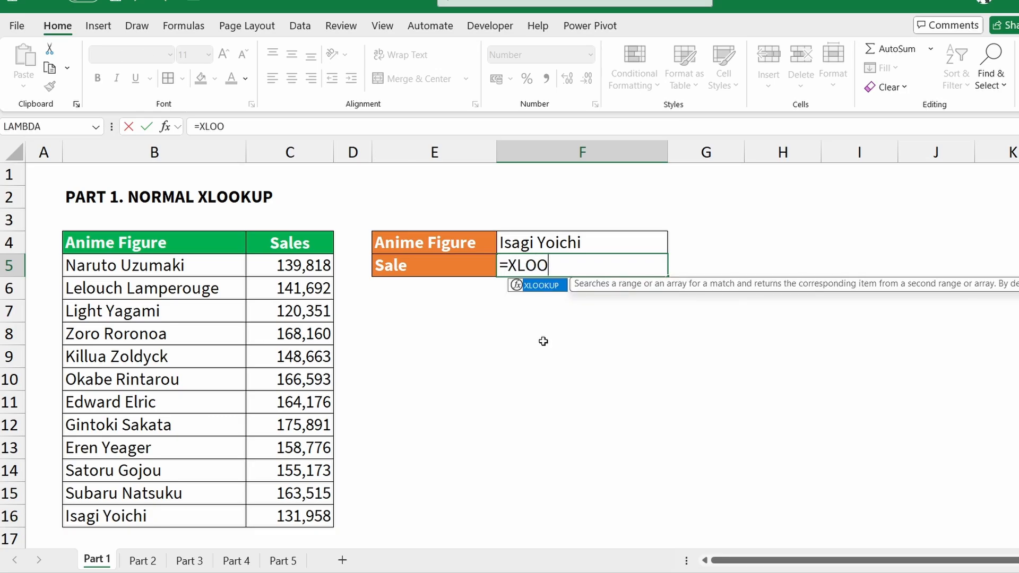
key(Tab)
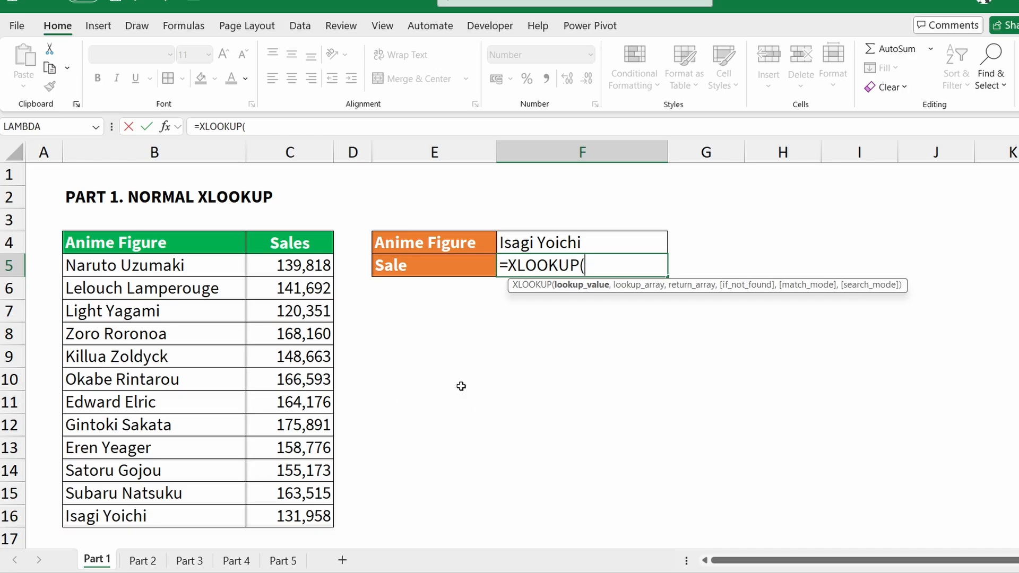
click(524, 240)
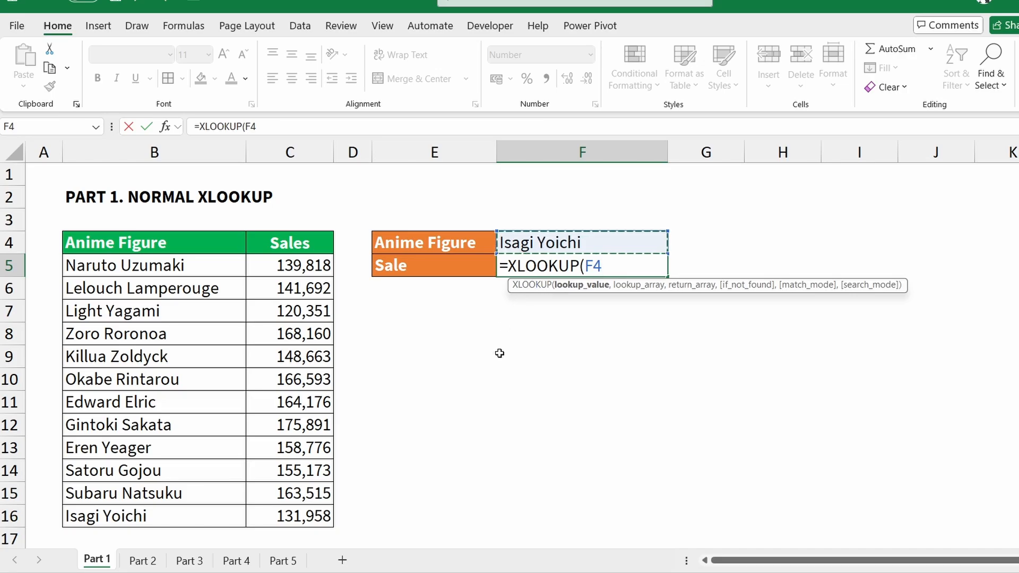
text(,)
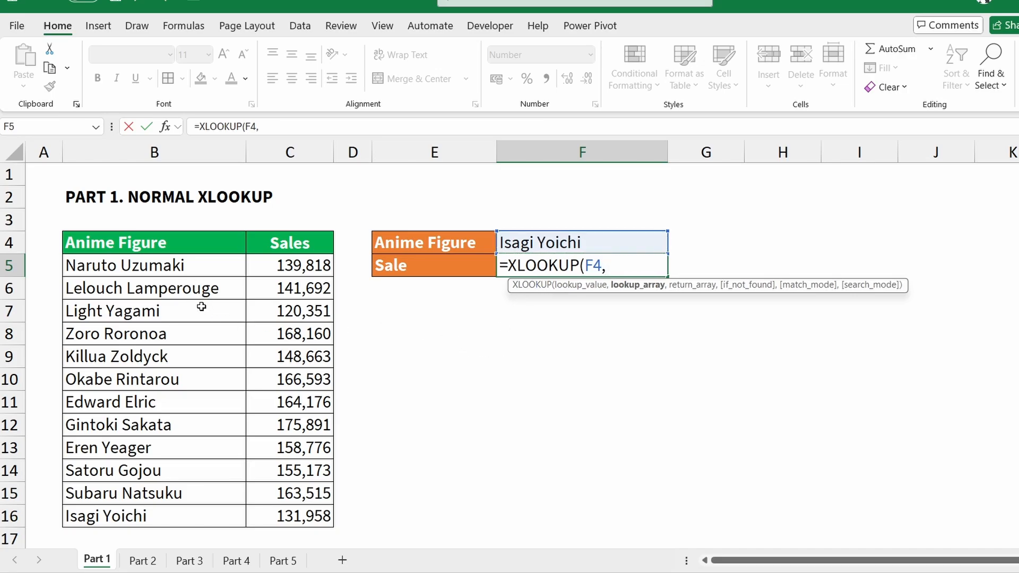
Complete the XLOOKUP with lookup array $B$5:$B$16 and return array $C$5:$C$16, both as absolute references
drag(185, 266, 191, 517)
key(F4)
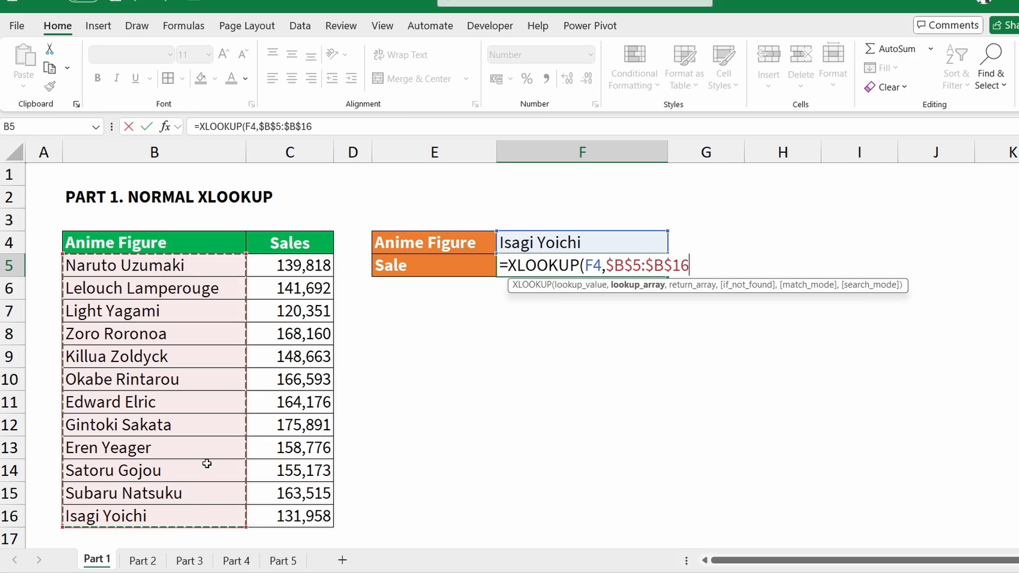
text(,)
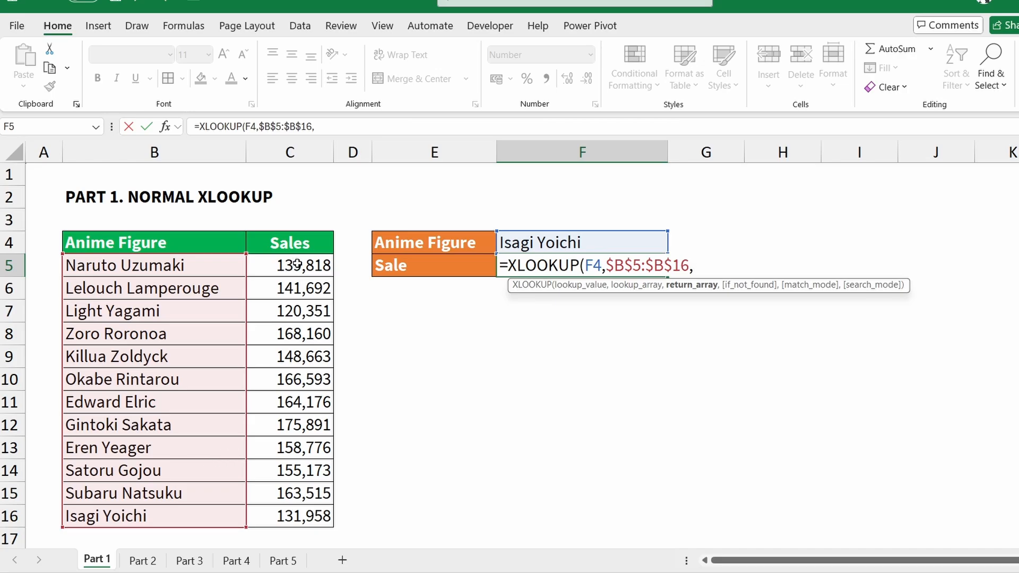
drag(294, 263, 308, 517)
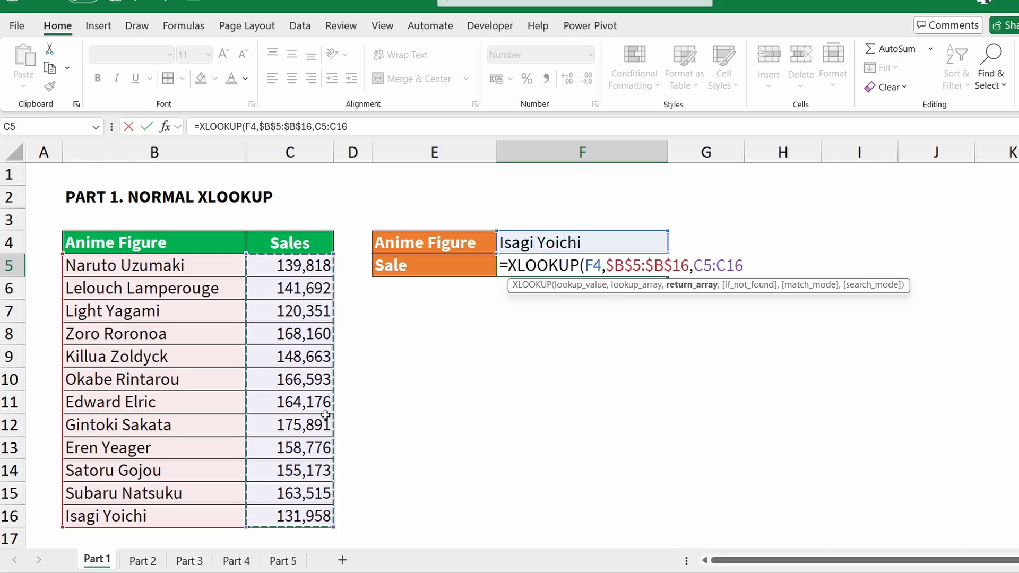
key(F4)
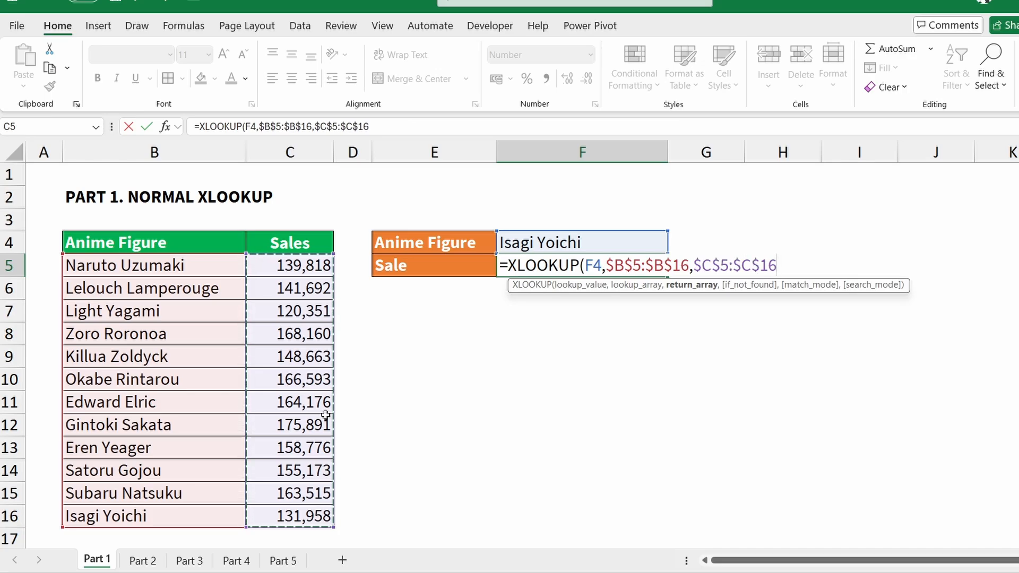
text())
key(Return)
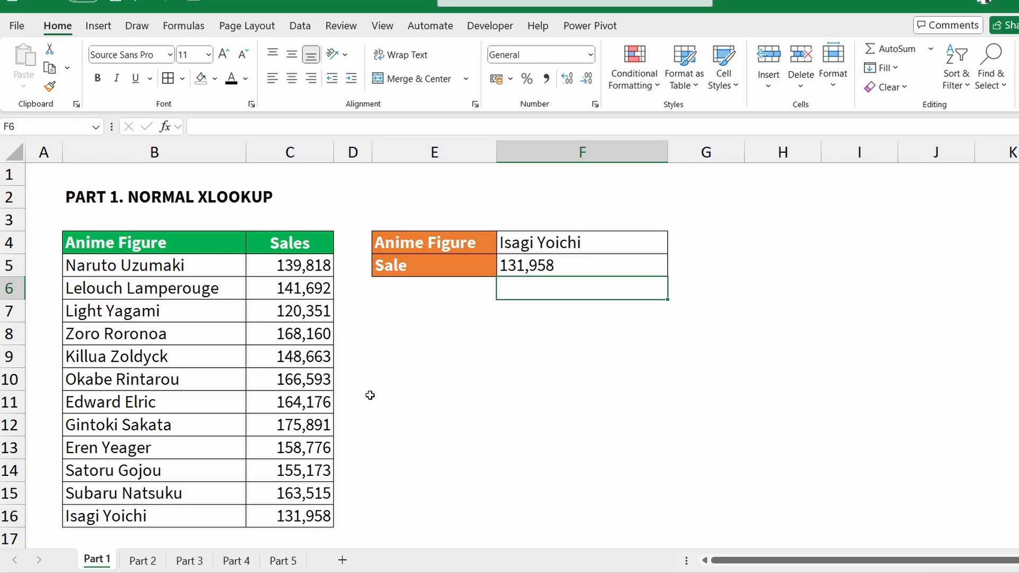
Highlight the Sale result in F5 and the matching sales value in C16 with yellow fill
click(544, 264)
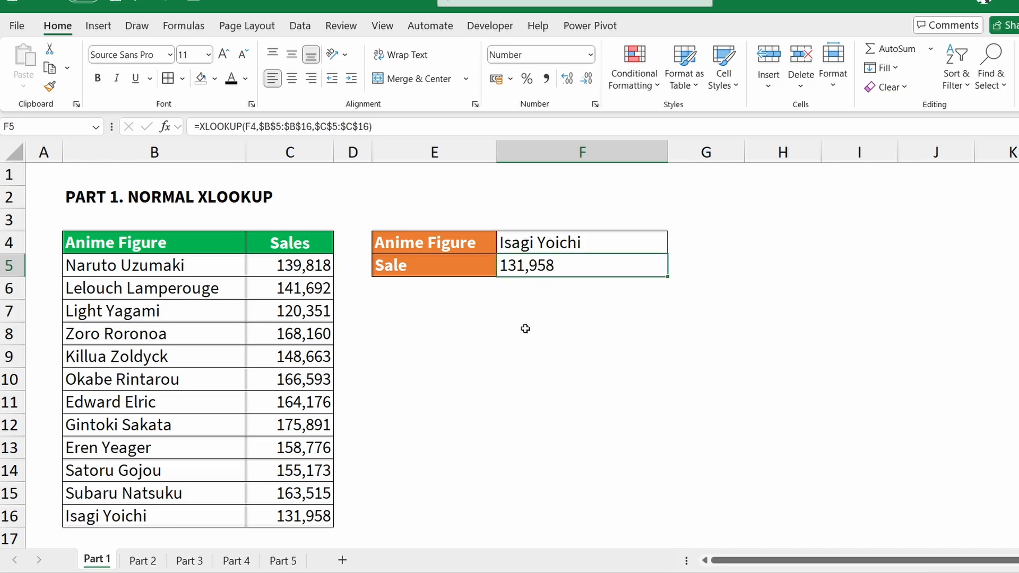
click(300, 519)
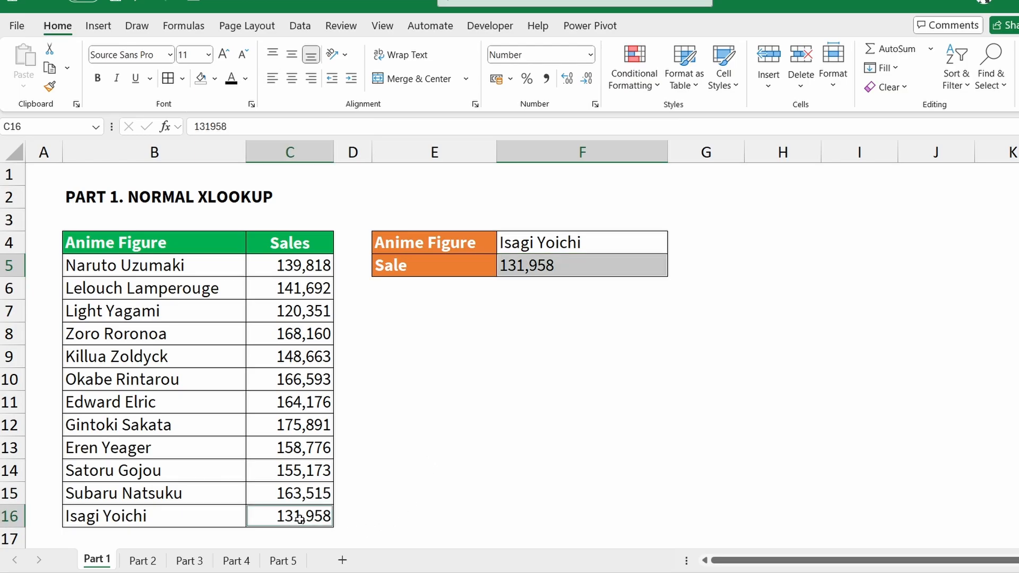
click(214, 79)
click(264, 304)
Go to the Part 2 sheet and examine the figure, variant and sales columns and the two lookup criteria in G4 and G5
key(ctrl+Page_Down)
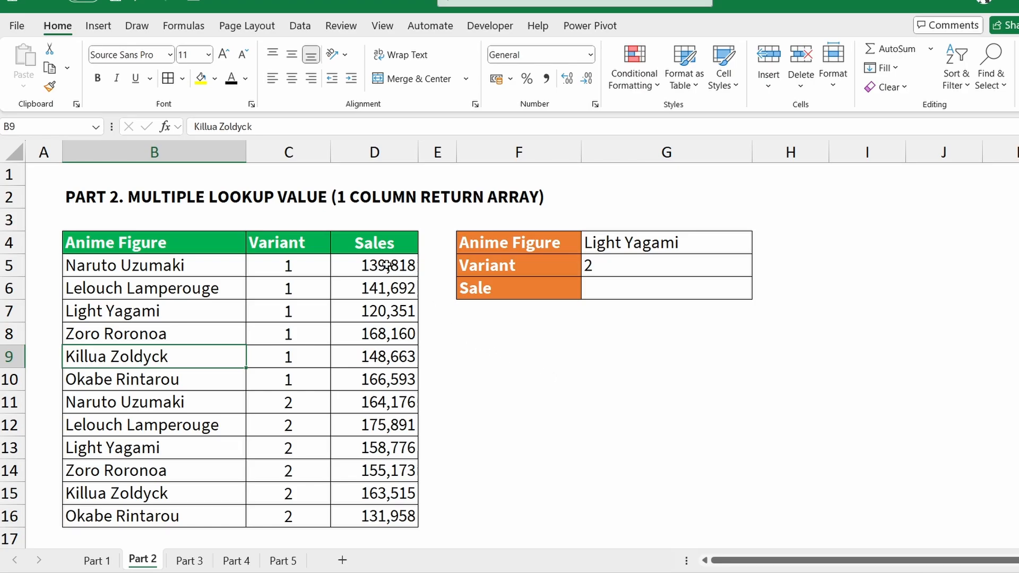
drag(382, 266, 391, 515)
click(562, 378)
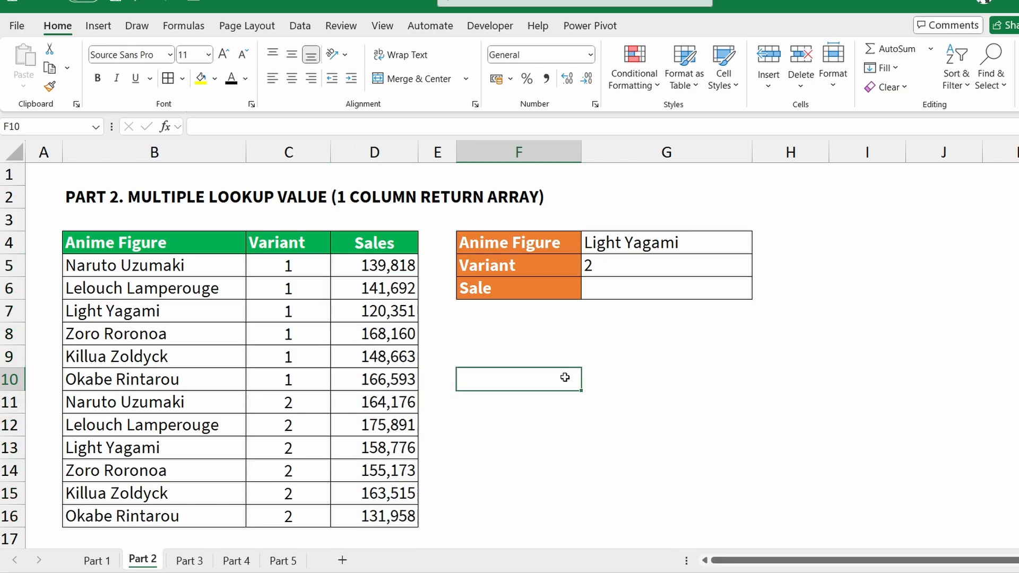
drag(152, 271, 306, 517)
click(535, 415)
click(542, 247)
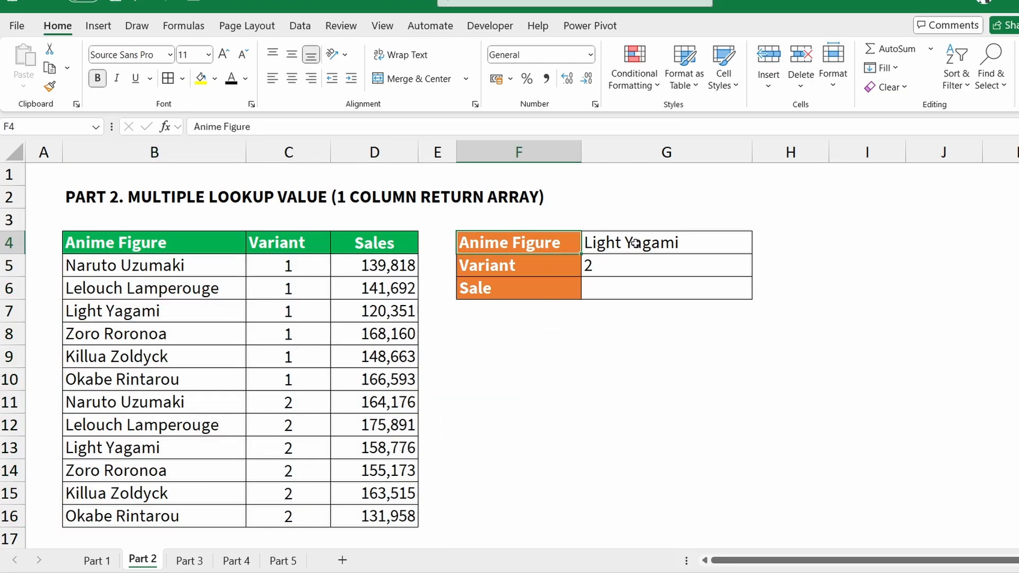
drag(635, 244, 542, 247)
click(179, 258)
drag(179, 256, 169, 509)
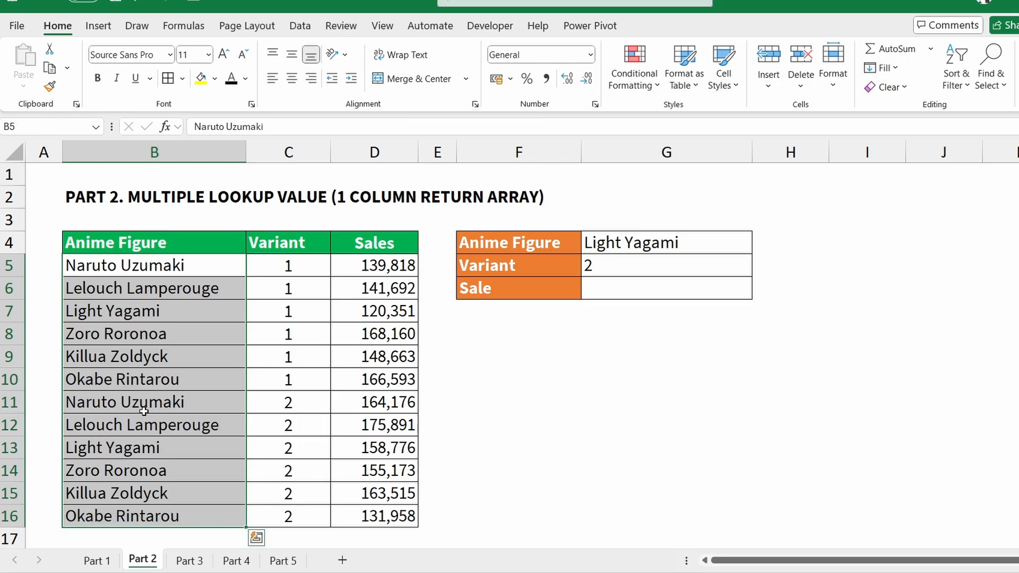
drag(142, 407, 159, 284)
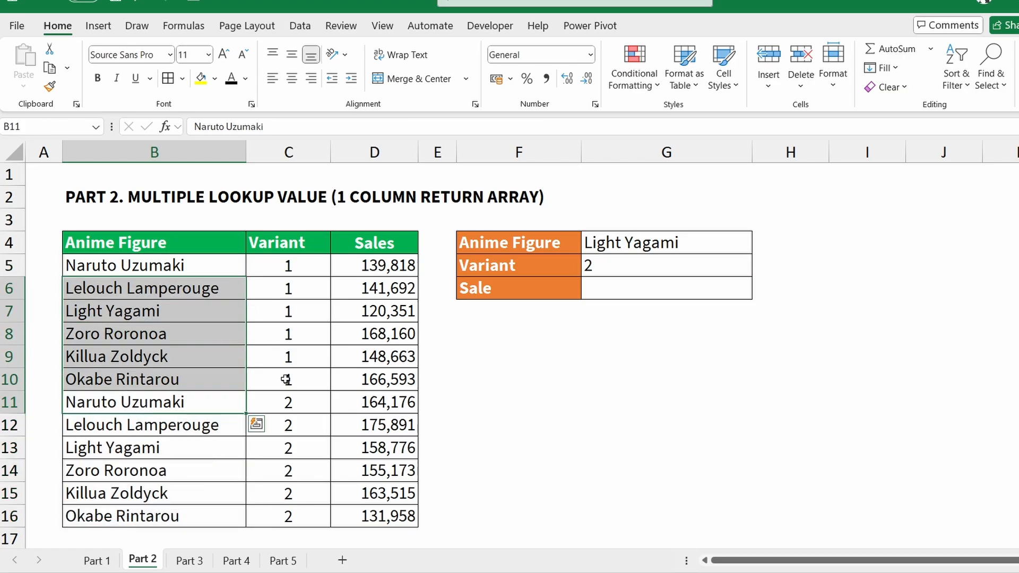
drag(287, 379, 318, 382)
drag(304, 431, 301, 518)
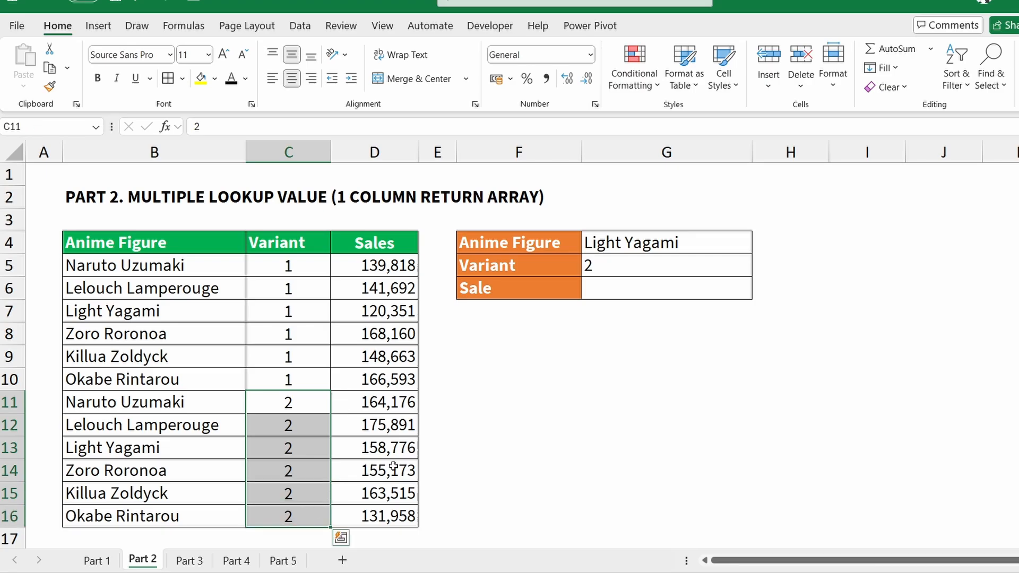
click(537, 354)
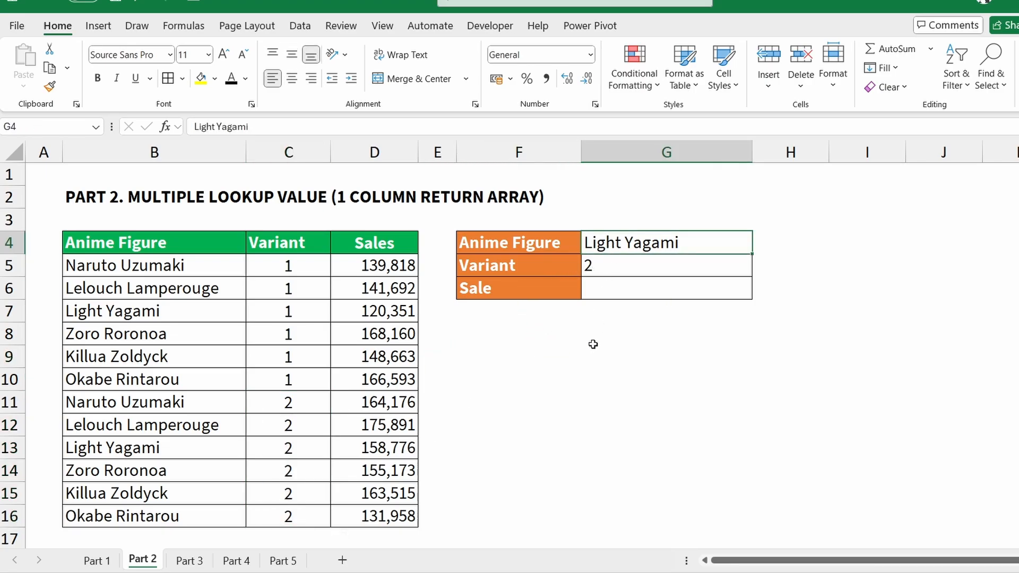
click(524, 266)
click(624, 260)
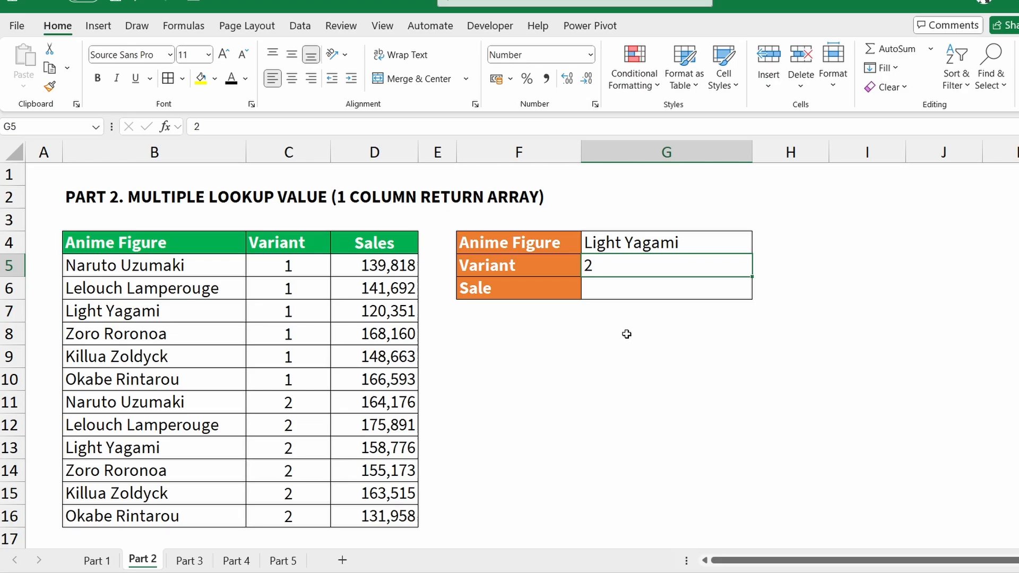
Start an XLOOKUP formula in the Sale cell G6 on Part 2, with G4&G5 as the combined lookup value
click(617, 285)
text(=)
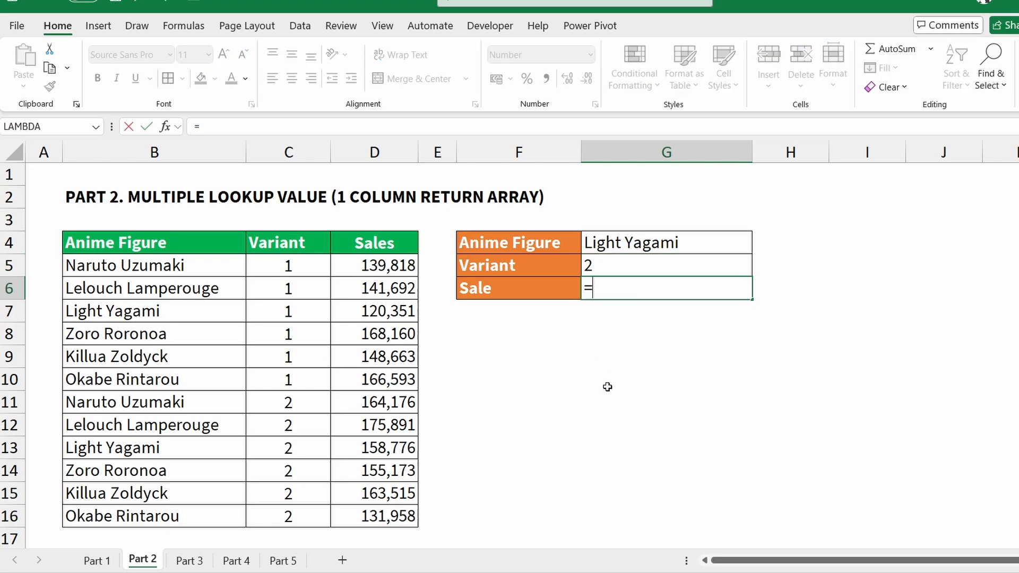
text(XLOOKUP()
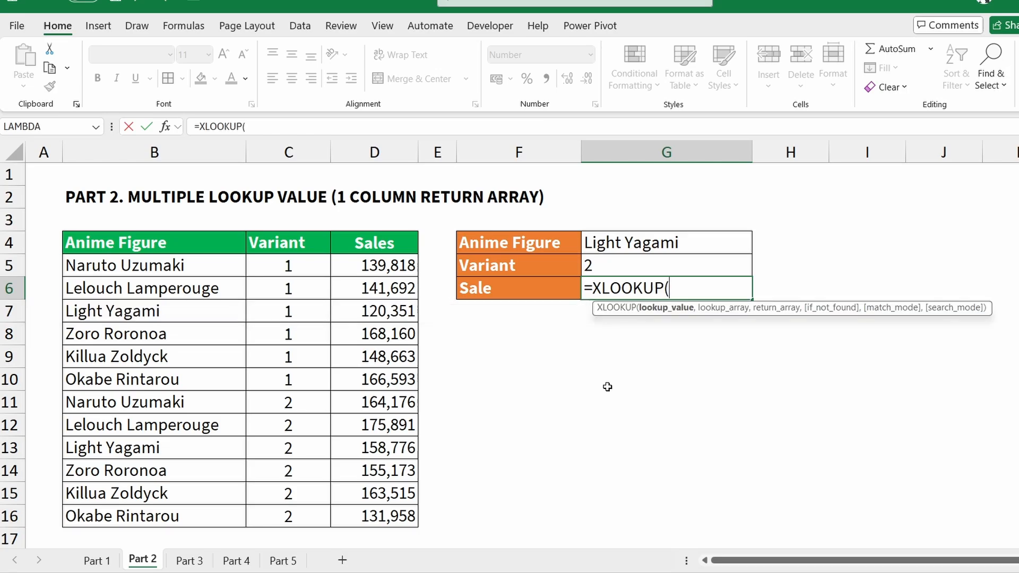
click(608, 242)
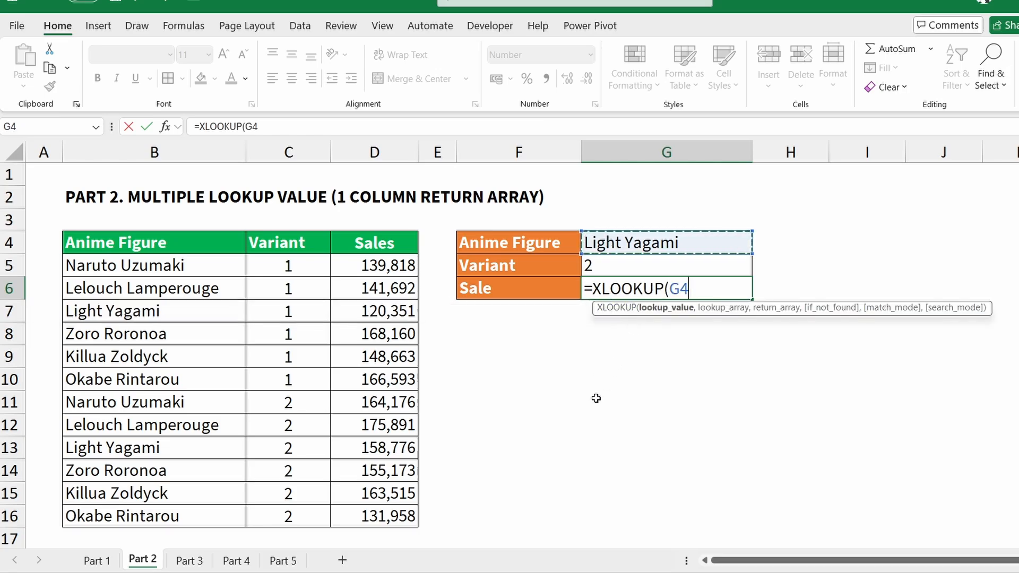
text(&)
click(635, 266)
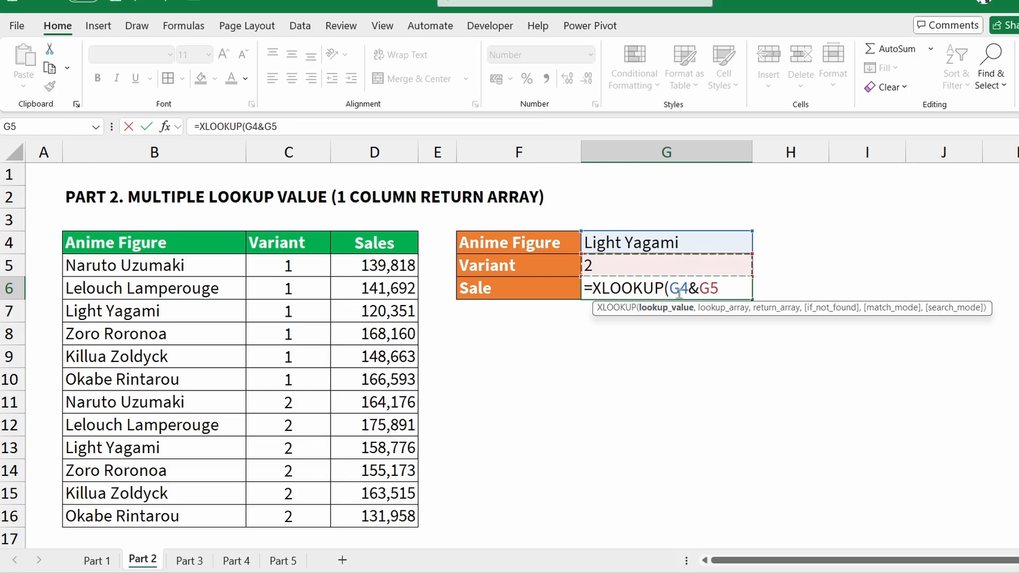
text(,)
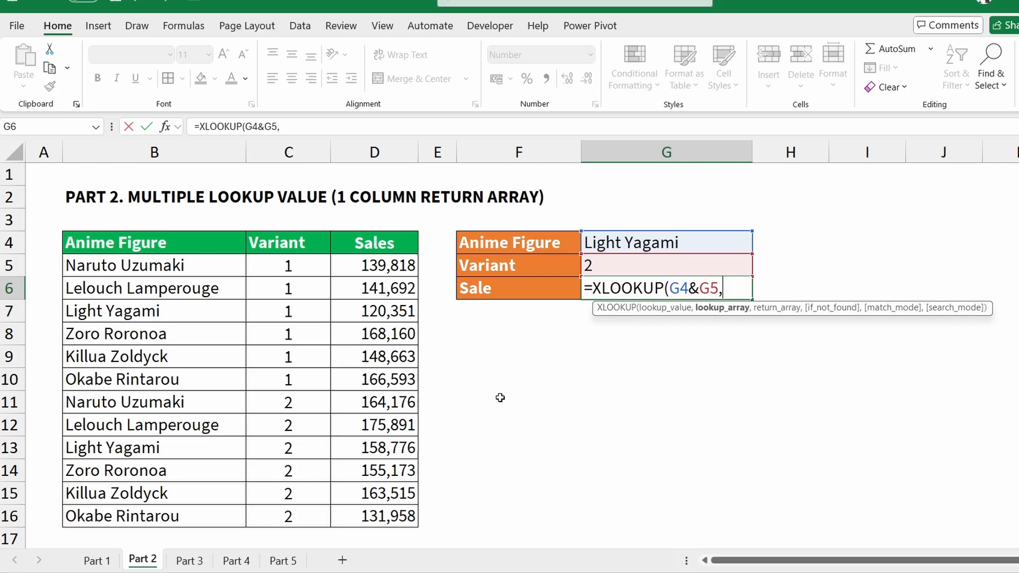
Set the XLOOKUP lookup array to $B$5:$B$16&$C$5:$C$16, with both ranges as absolute references
drag(201, 262, 210, 511)
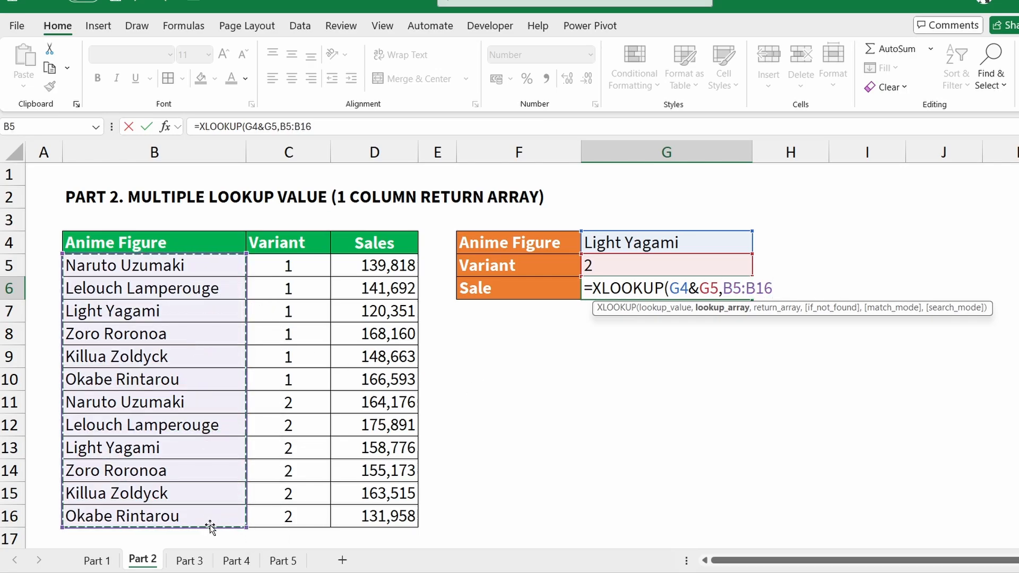
text(&)
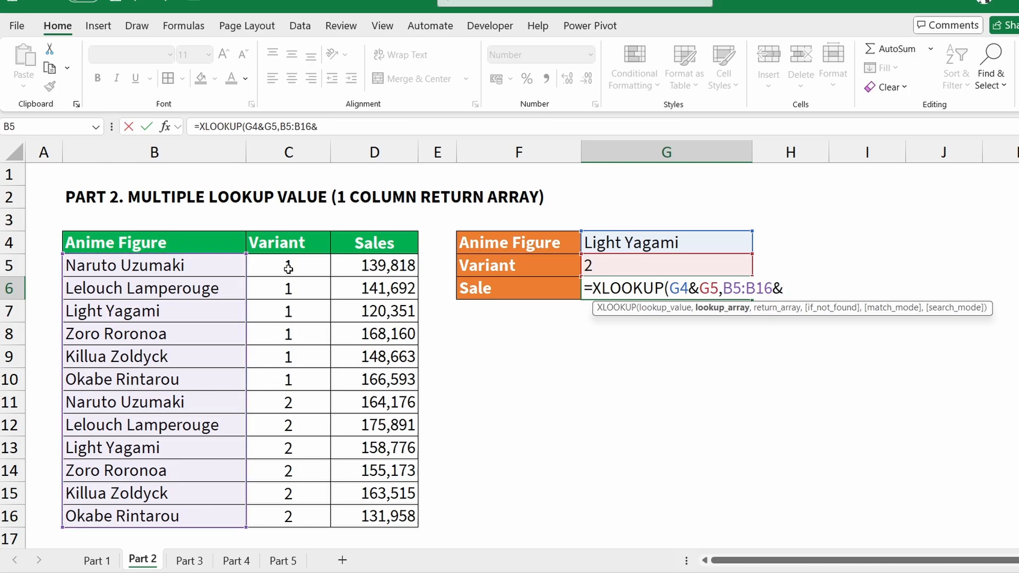
drag(286, 267, 287, 516)
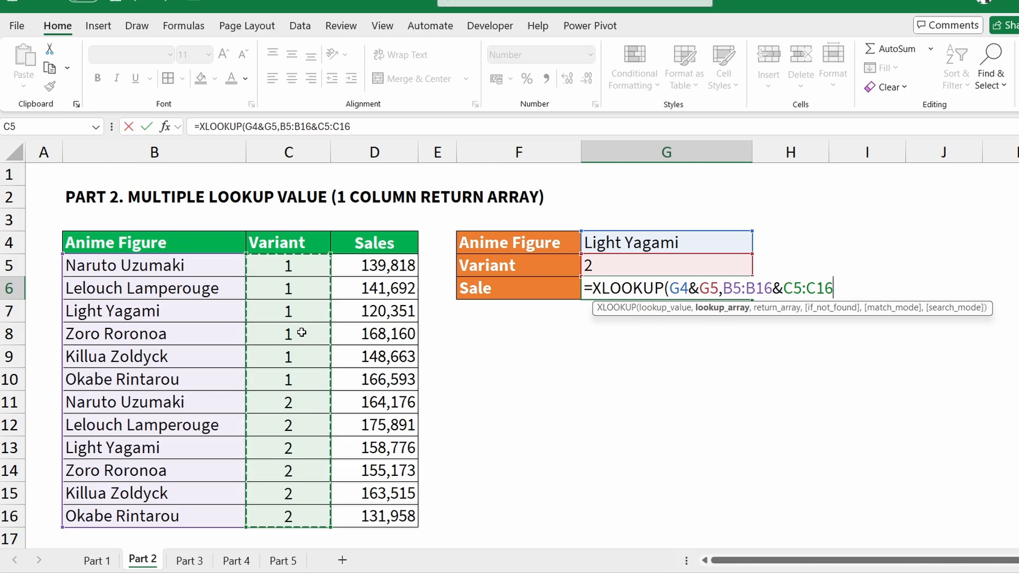
key(F4)
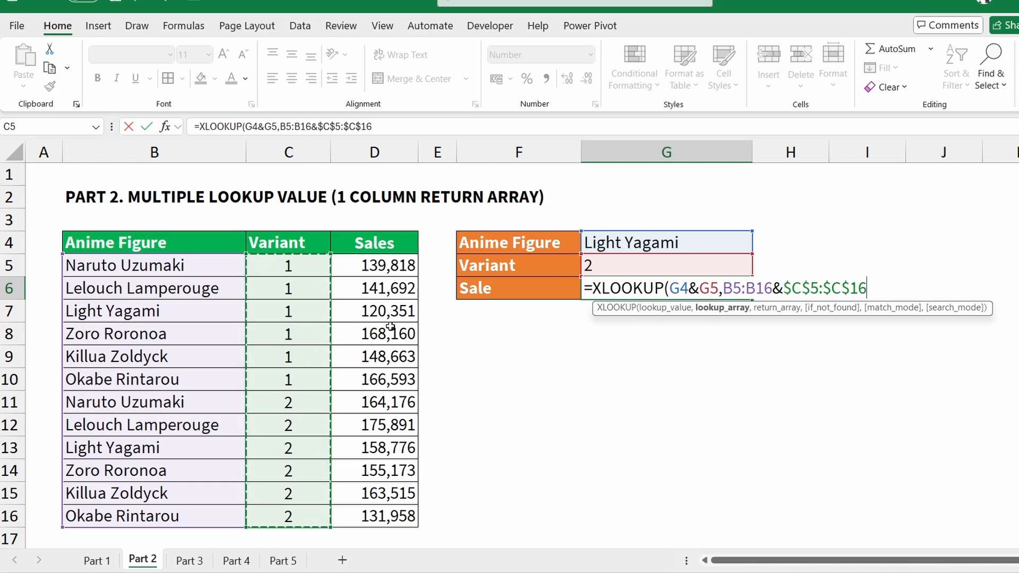
click(744, 292)
key(F4)
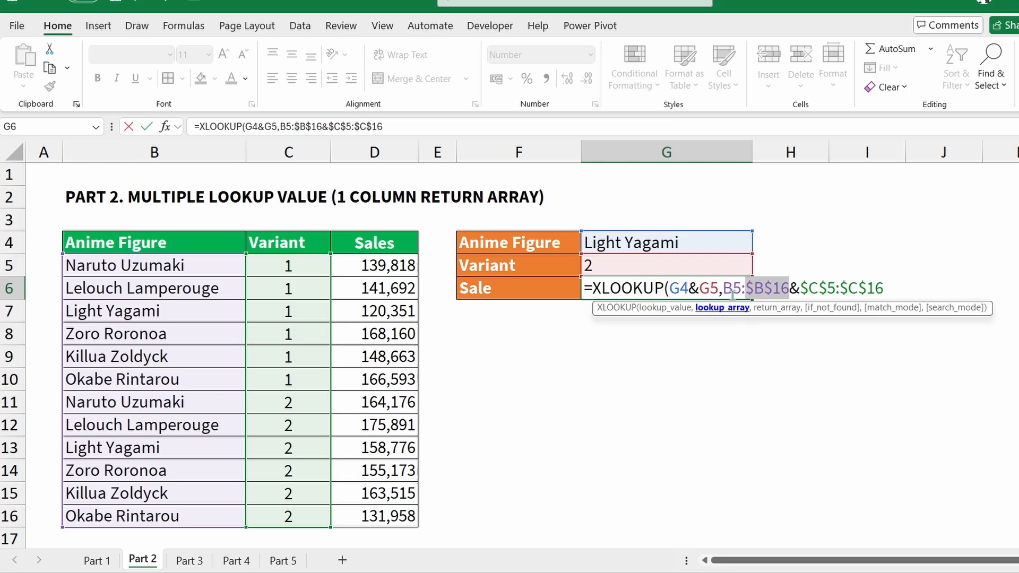
key(F4)
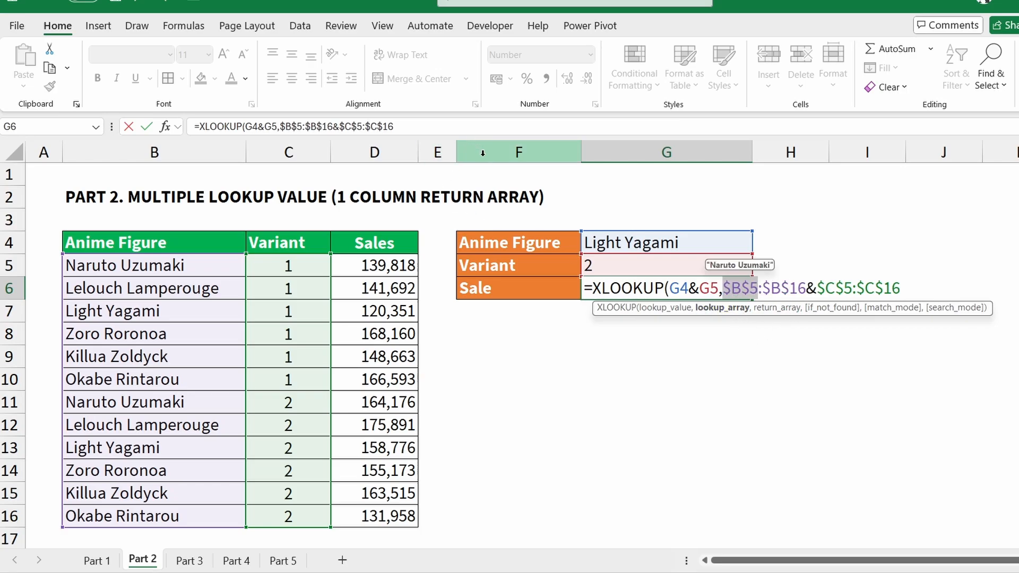
click(433, 127)
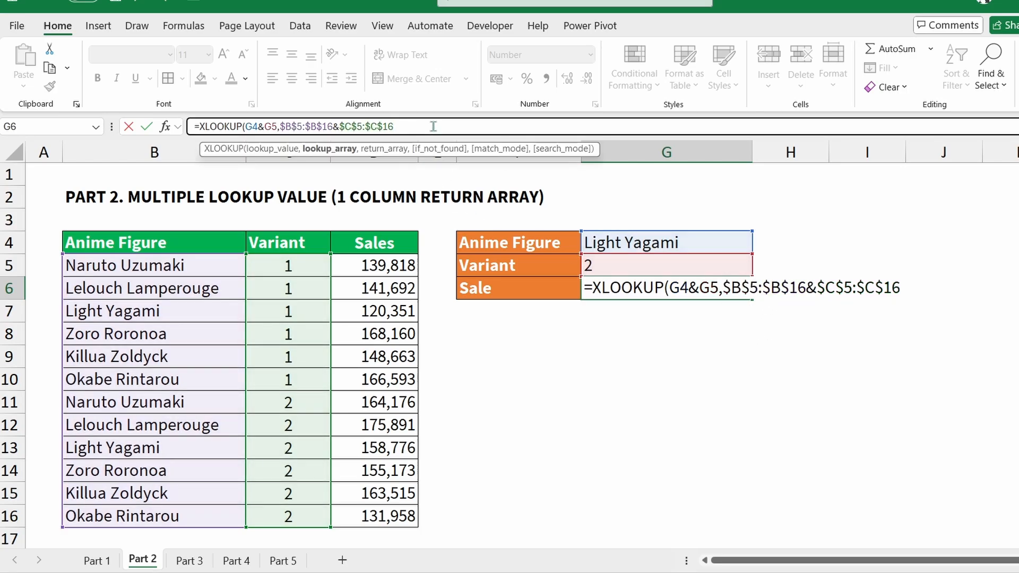
Complete the Part 2 formula in G6 with the absolute return array $D$5:$D$16
text(,)
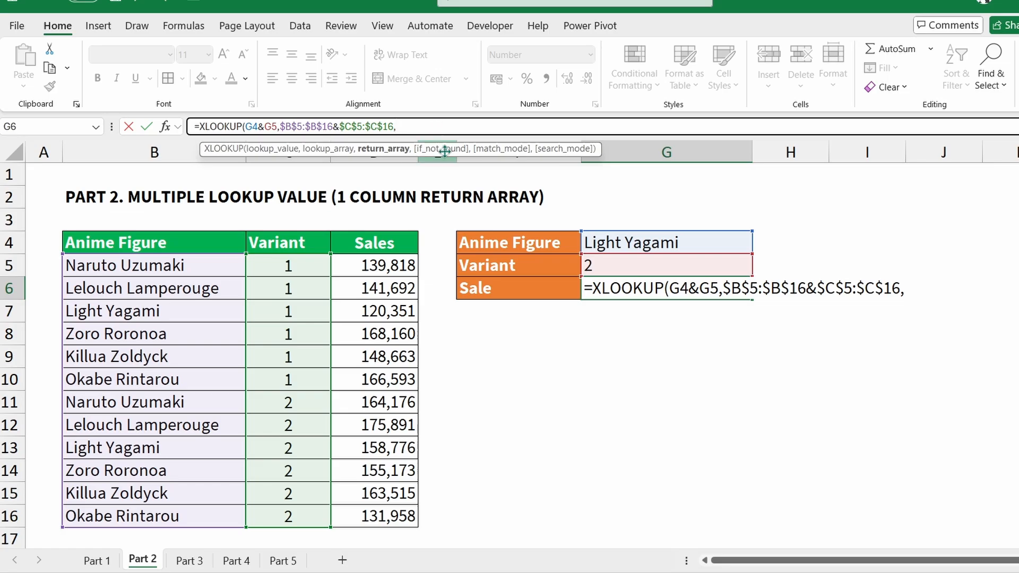
drag(395, 267, 370, 515)
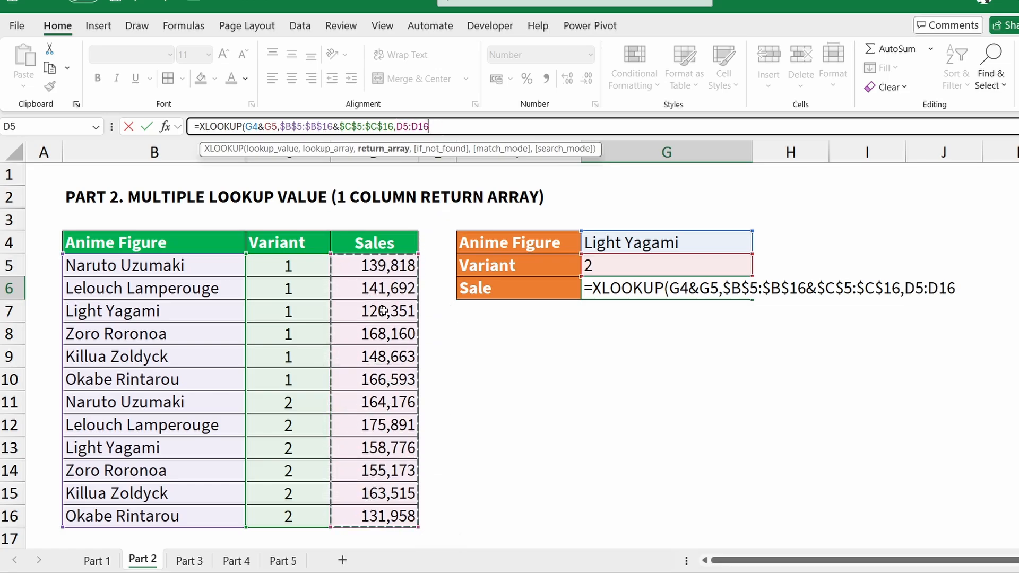
key(F4)
text())
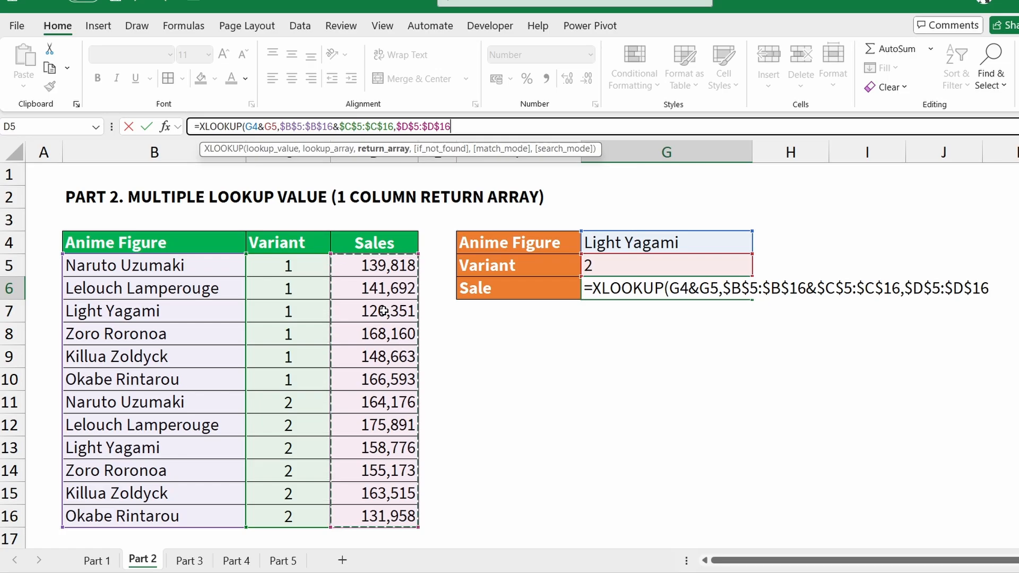
key(Return)
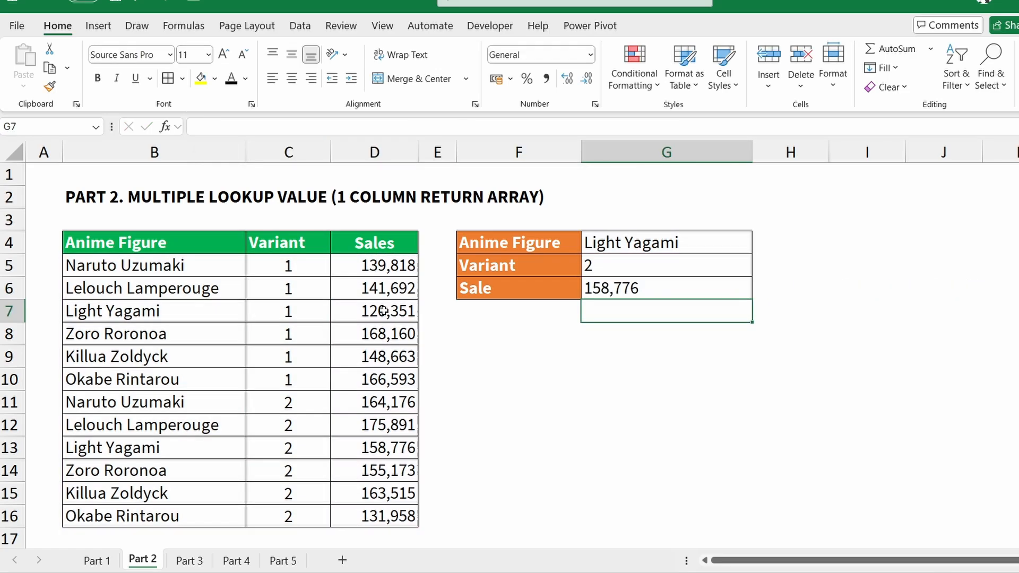
key(Up)
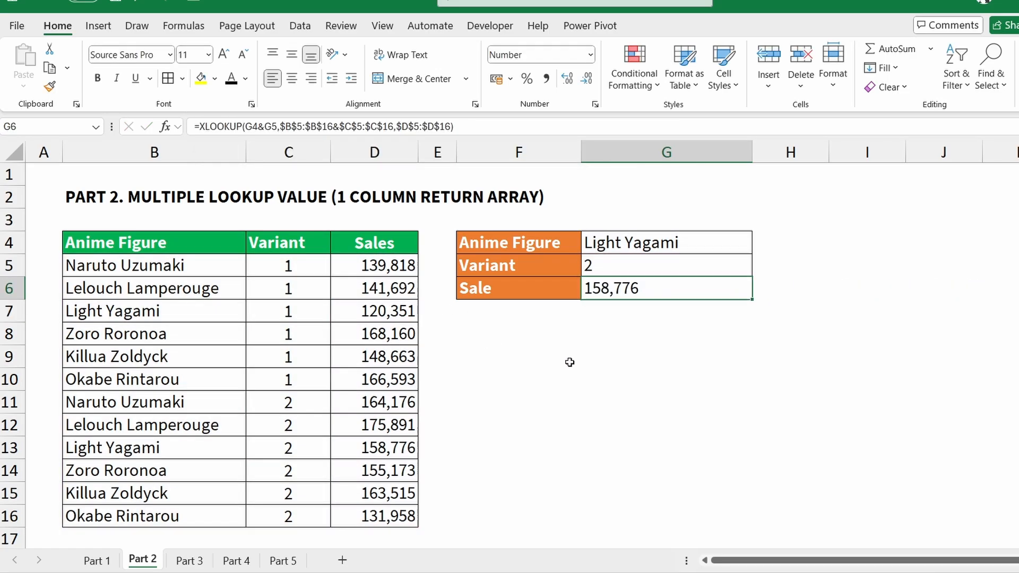
Highlight the Sale result in G6 and the matching sales value in D13 with yellow fill
click(635, 247)
click(627, 266)
key(Down)
ctrl+click(379, 447)
click(200, 80)
click(504, 395)
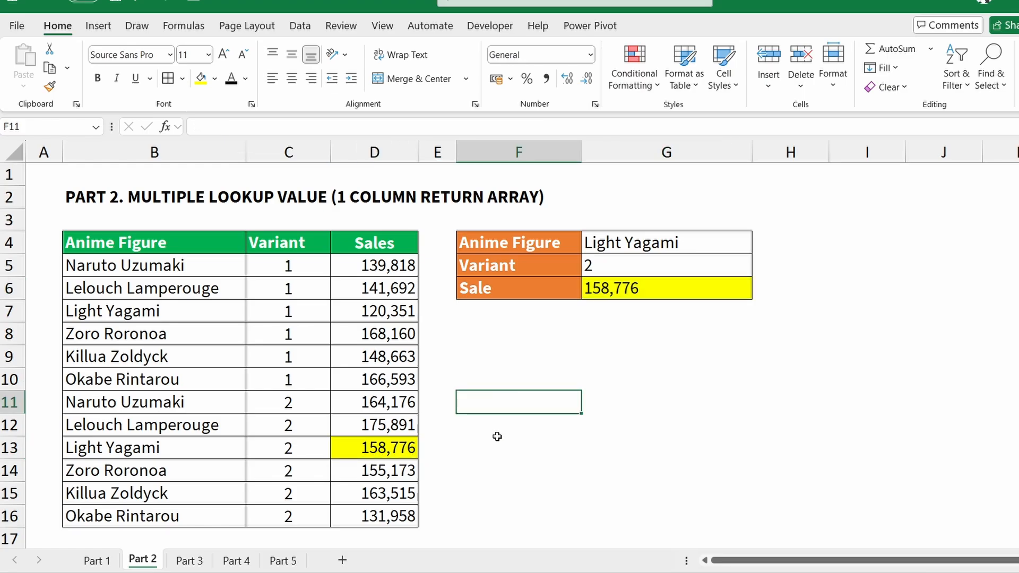
Change the Variant criterion in G5 to 1 and compare the Sale result with the sales value in D7
click(629, 265)
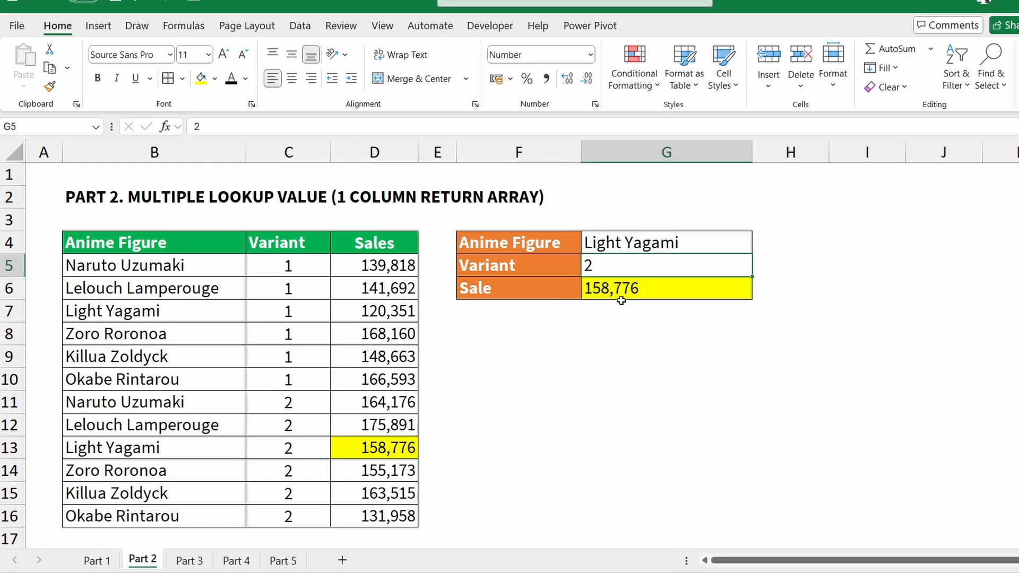
text(1)
key(Return)
click(592, 333)
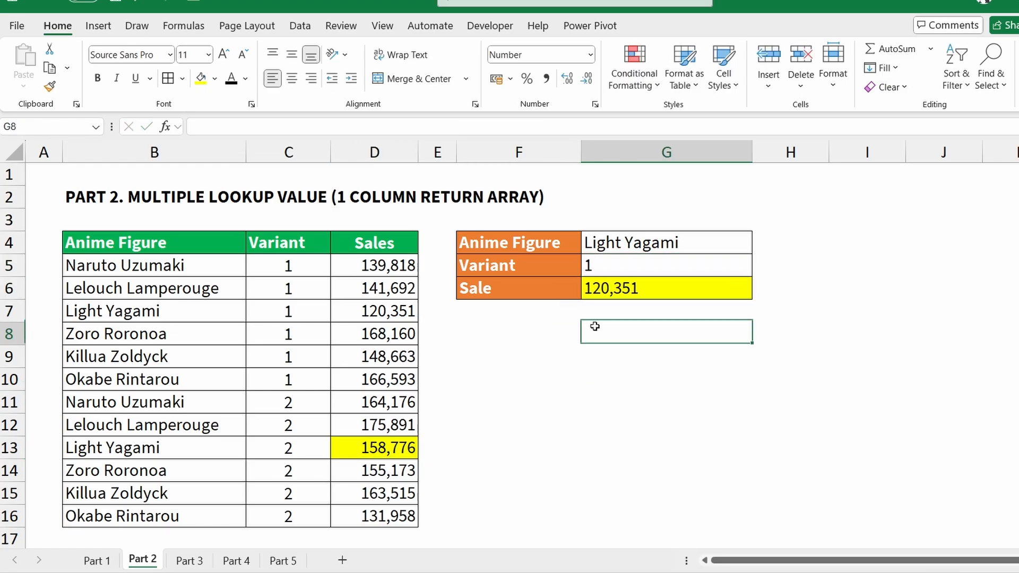
click(378, 311)
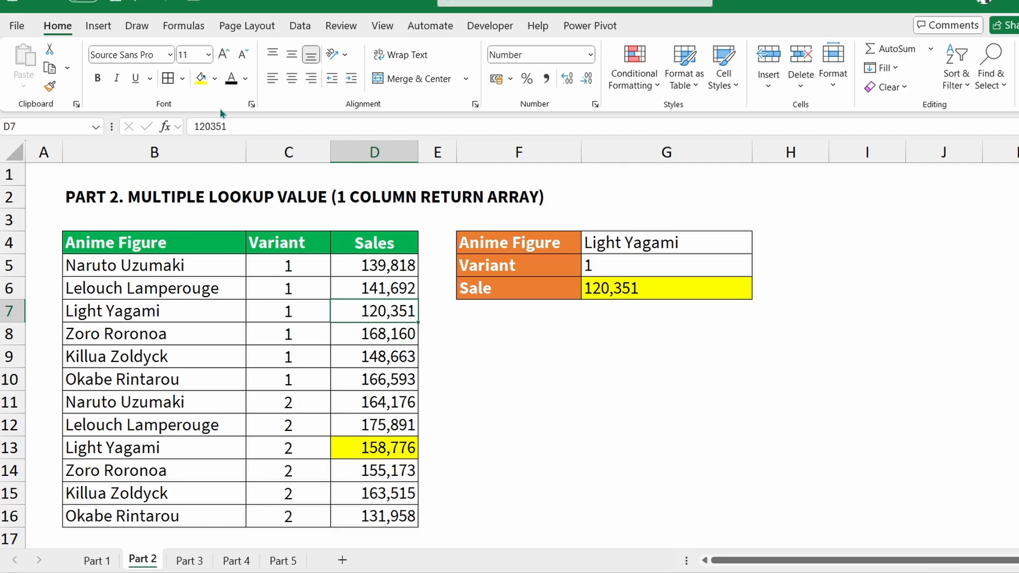
Go to the Part 3 sheet and examine the lookup criteria and the 2021 to 2024 sales columns
click(191, 561)
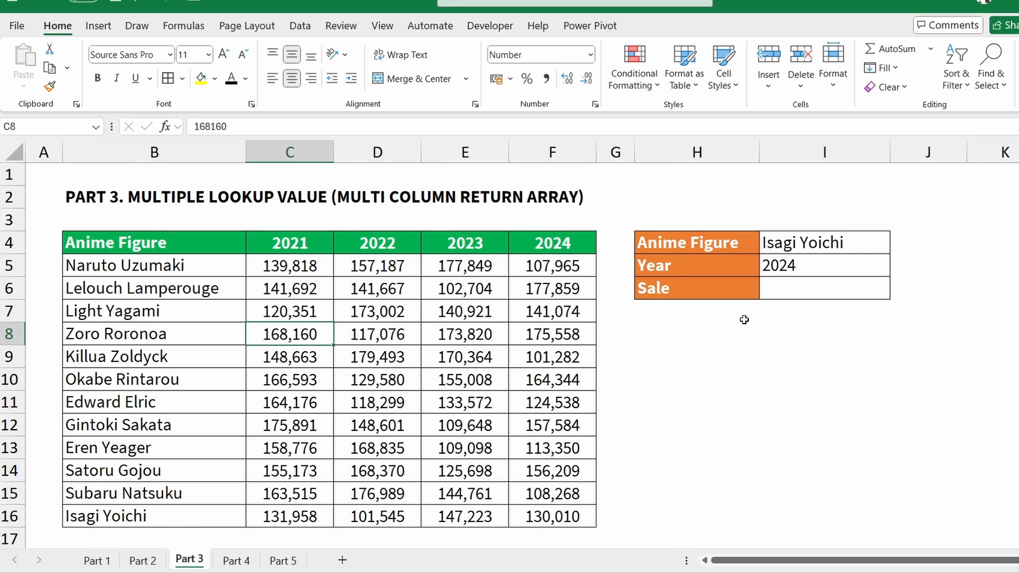
drag(791, 264, 711, 241)
click(711, 242)
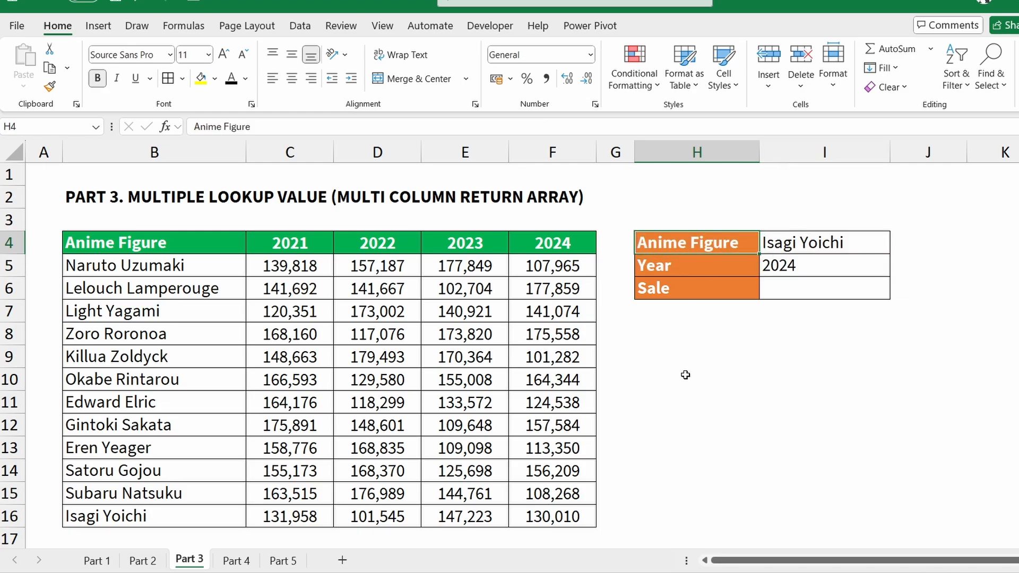
drag(291, 244, 566, 524)
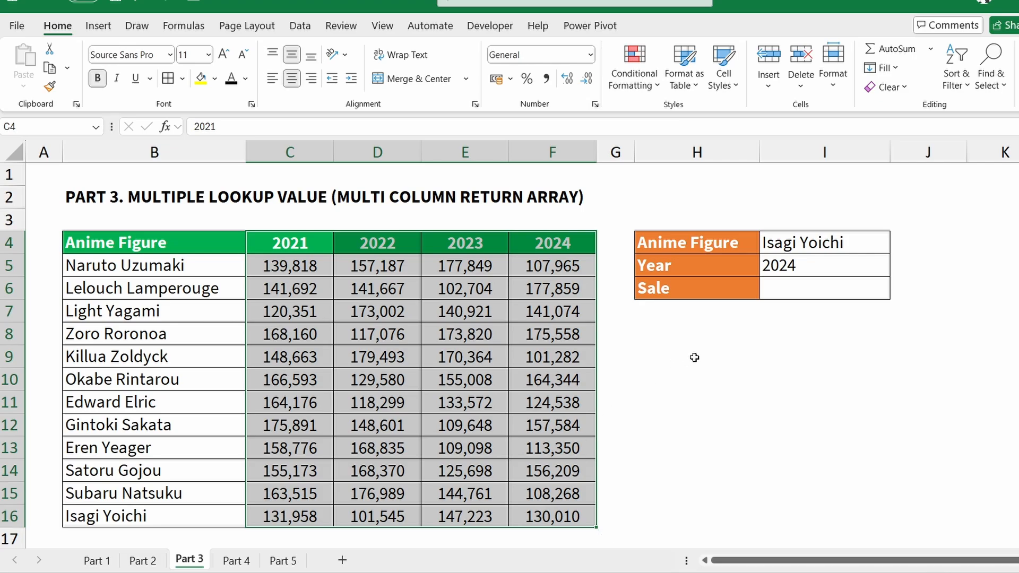
click(762, 357)
Start an XLOOKUP formula in the Sale cell I6 with I4&I5 as the combined lookup value
click(804, 294)
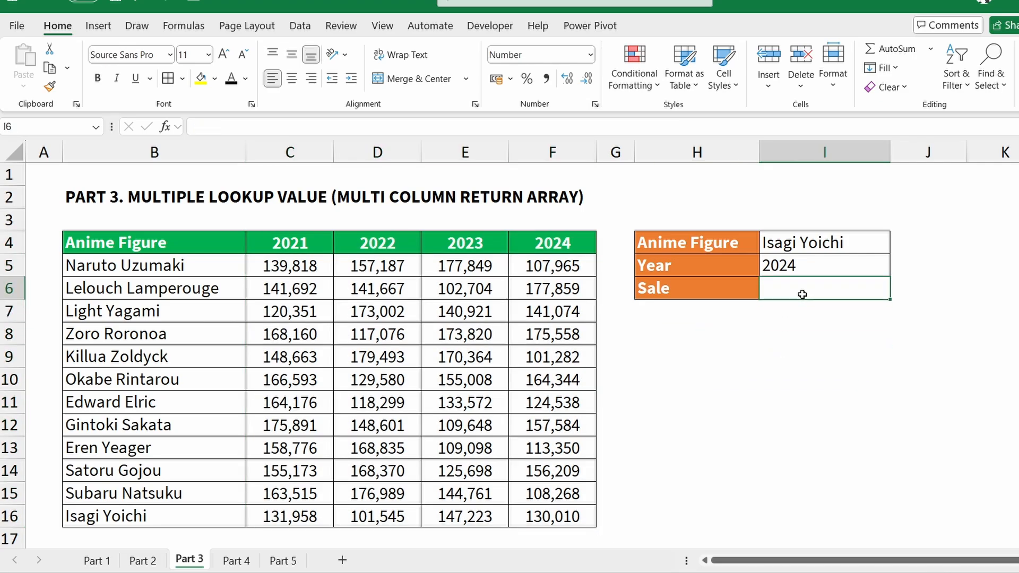
text(=)
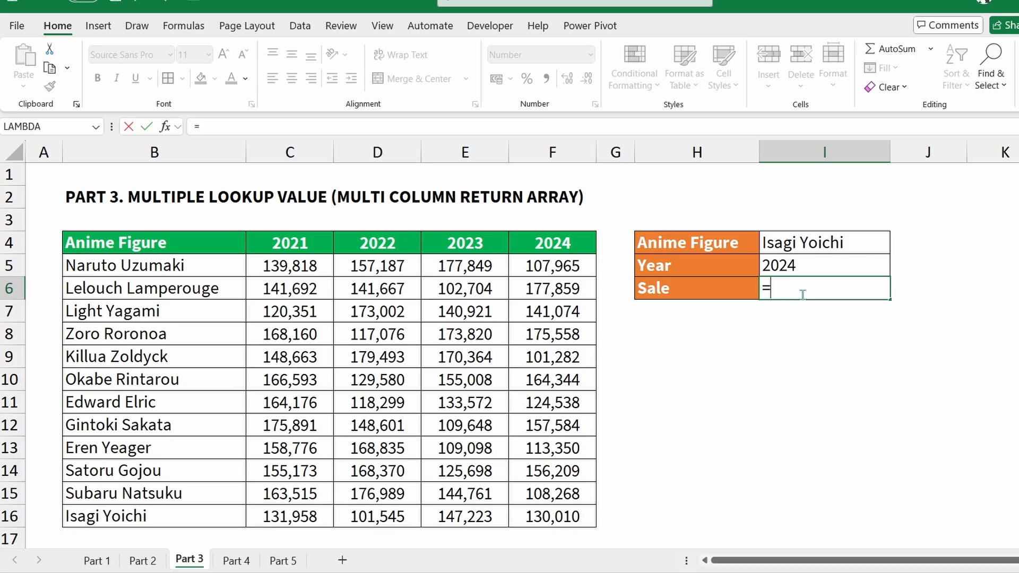
text(XLOOKUP()
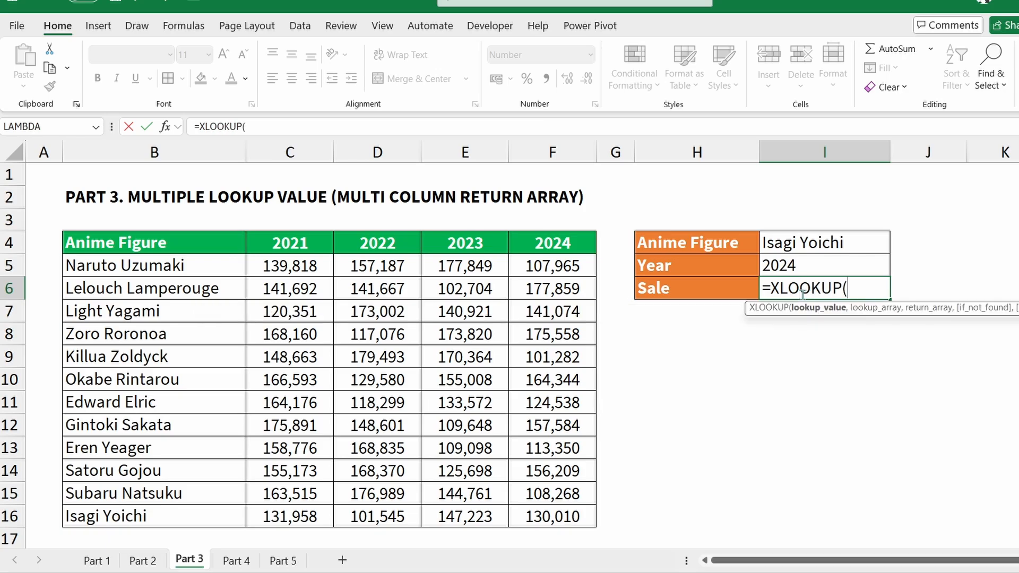
click(799, 242)
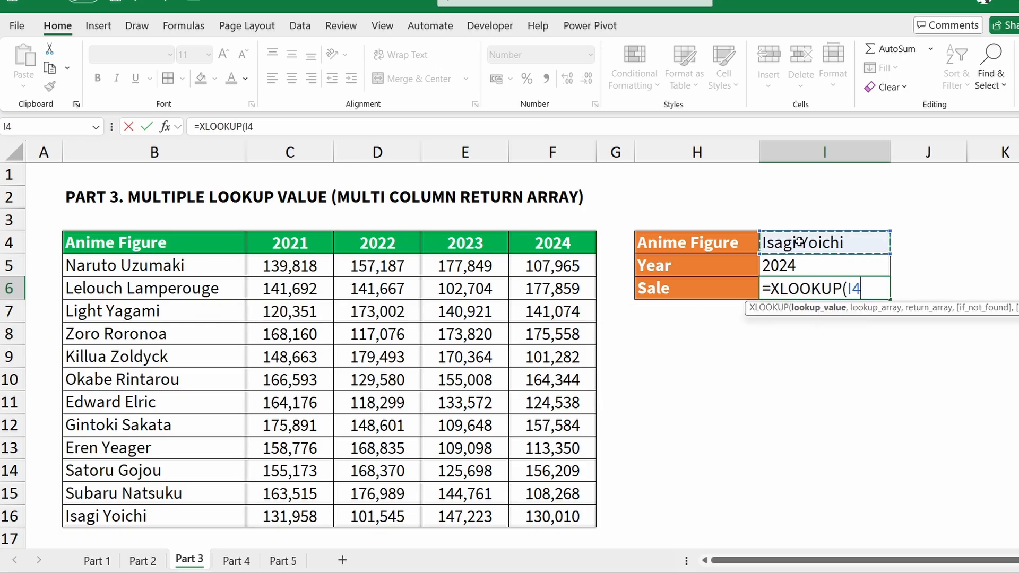
text(&)
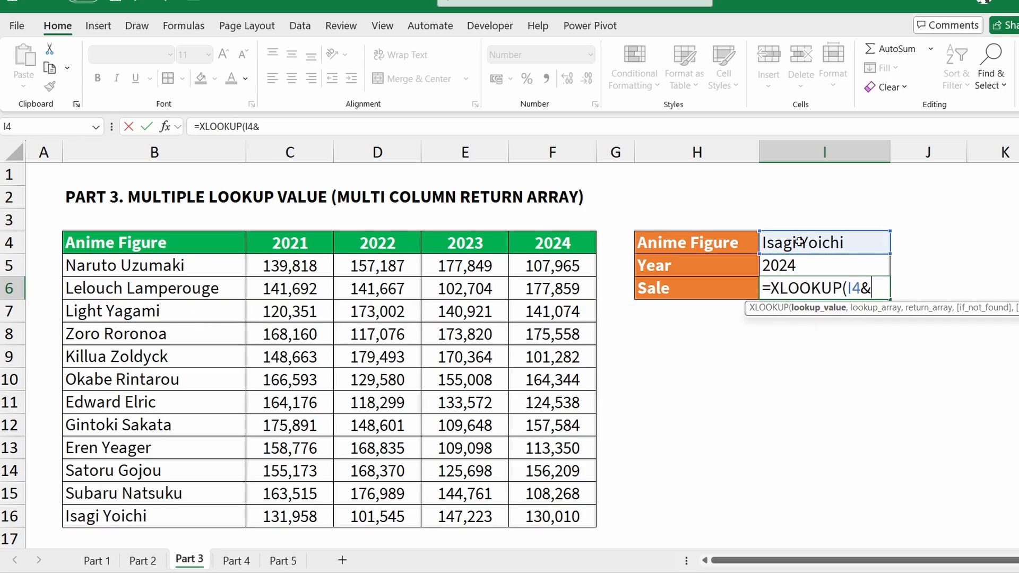
click(825, 266)
text(,)
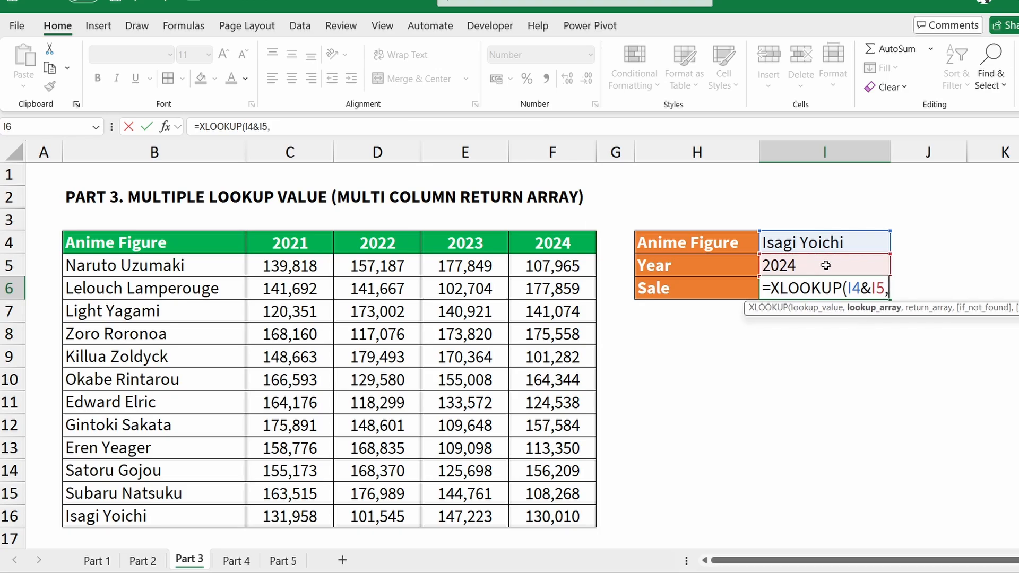
Try $B$5:$B$16&$C$4:$F$4 as the combined lookup array of the formula in I6
drag(206, 271, 177, 515)
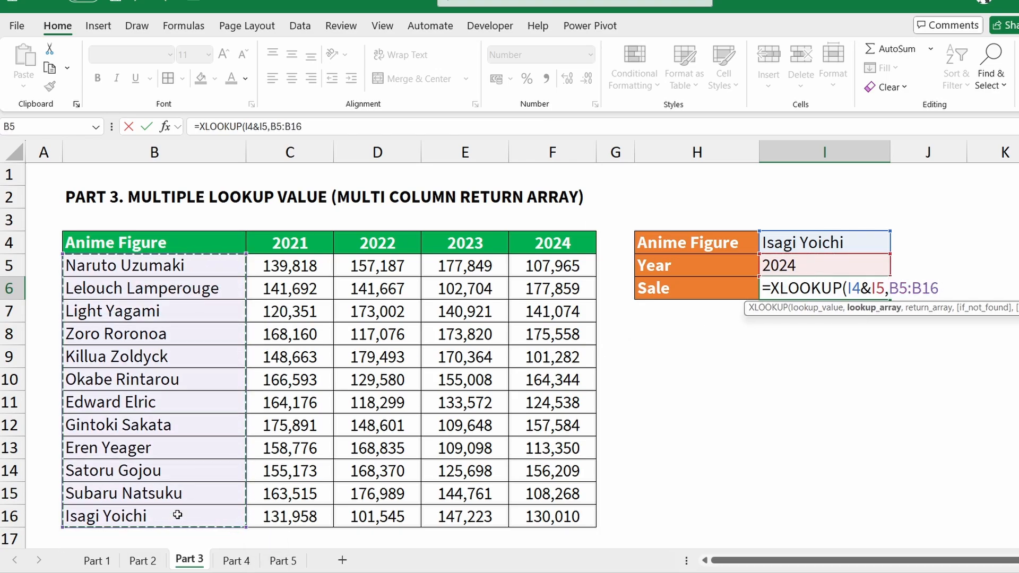
key(F4)
text(&)
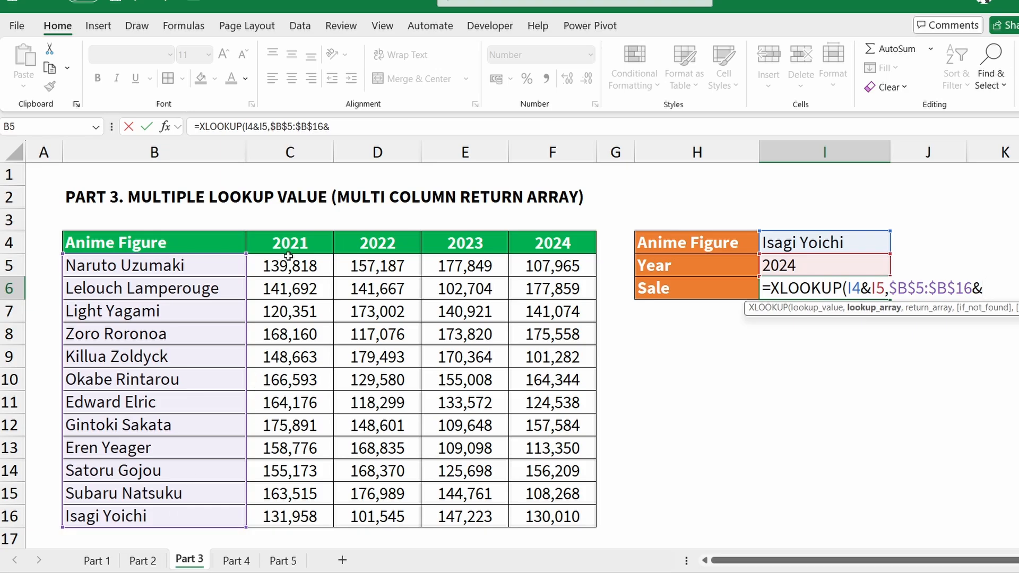
drag(290, 240, 553, 242)
key(F4)
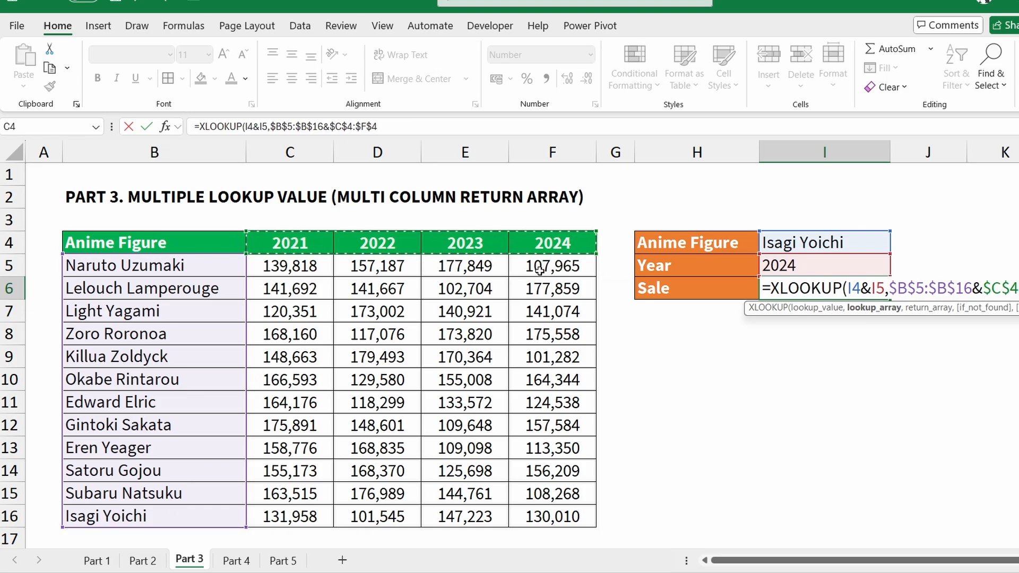
Try the formula with the absolute return array $C$5:$F$16, and clear the Sale cell I6
text(,)
drag(288, 265, 537, 512)
key(F4)
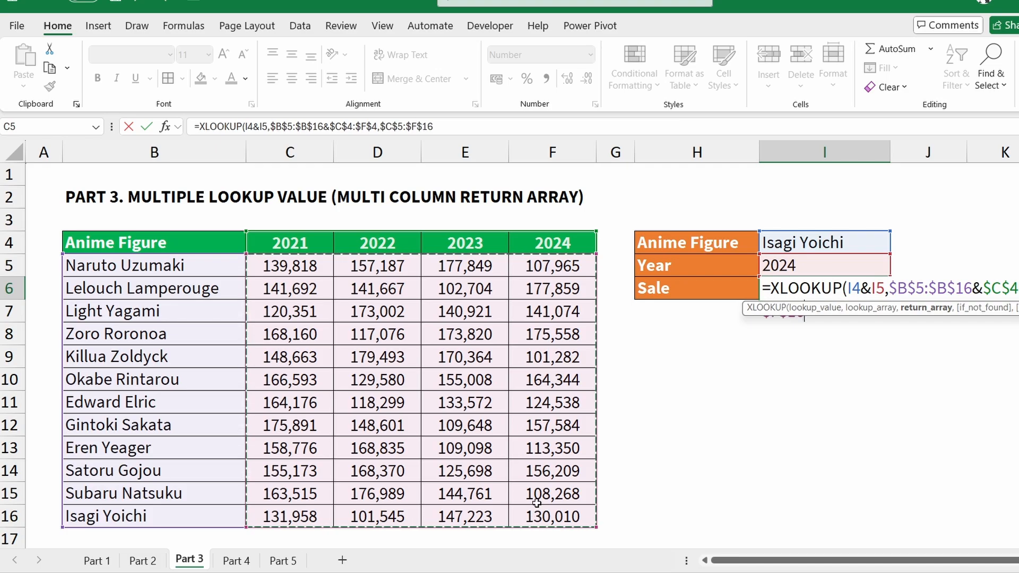
key(ctrl+Return)
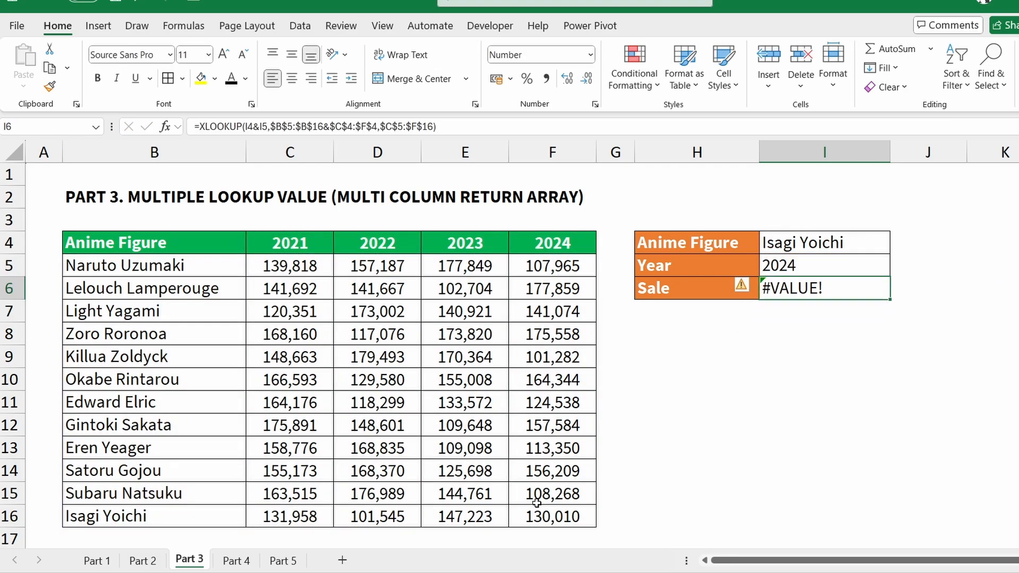
key(Delete)
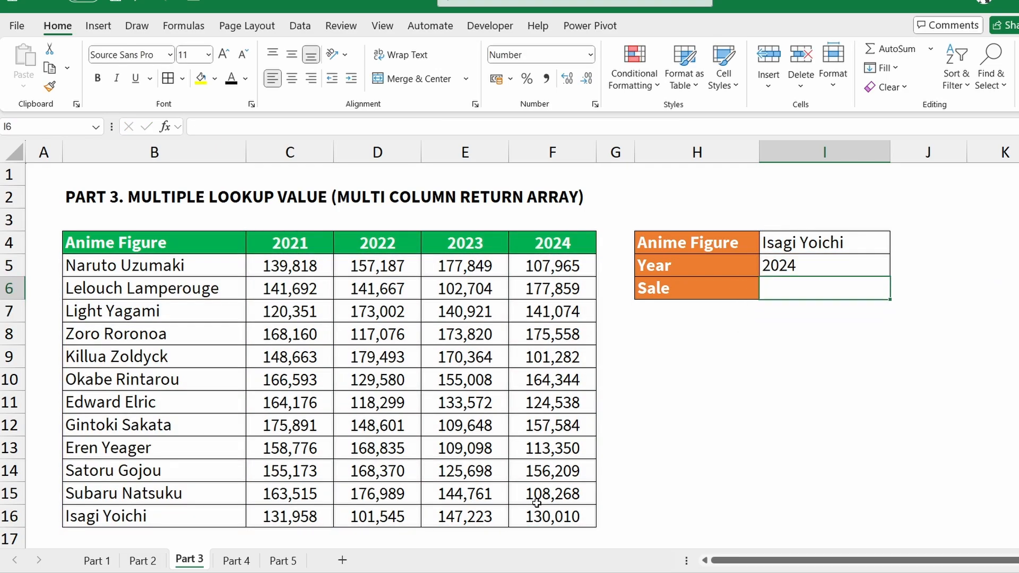
Start a new XLOOKUP formula in the Sale cell I6 with only I4 as the lookup value
text(=)
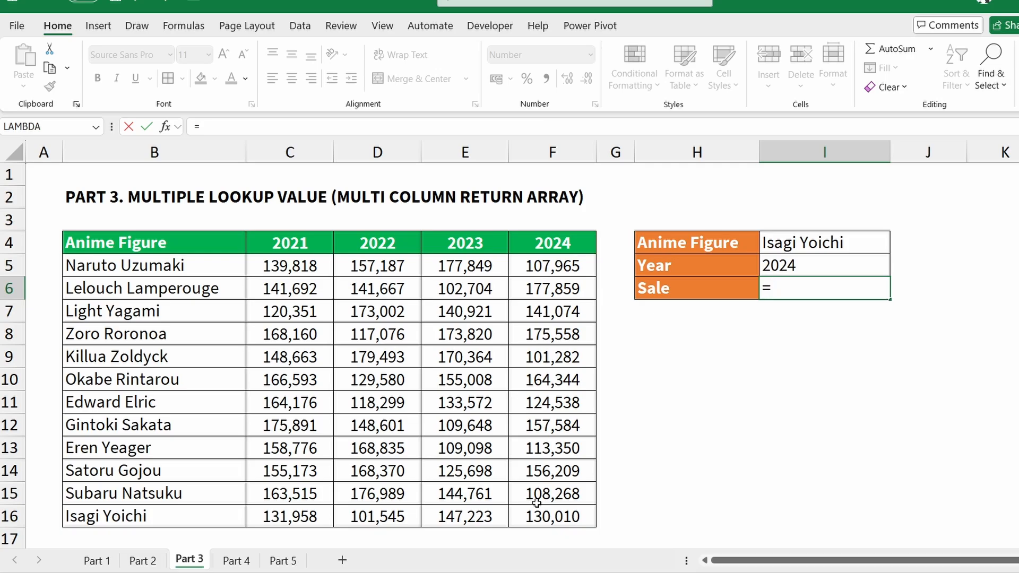
text(XLO)
key(Tab)
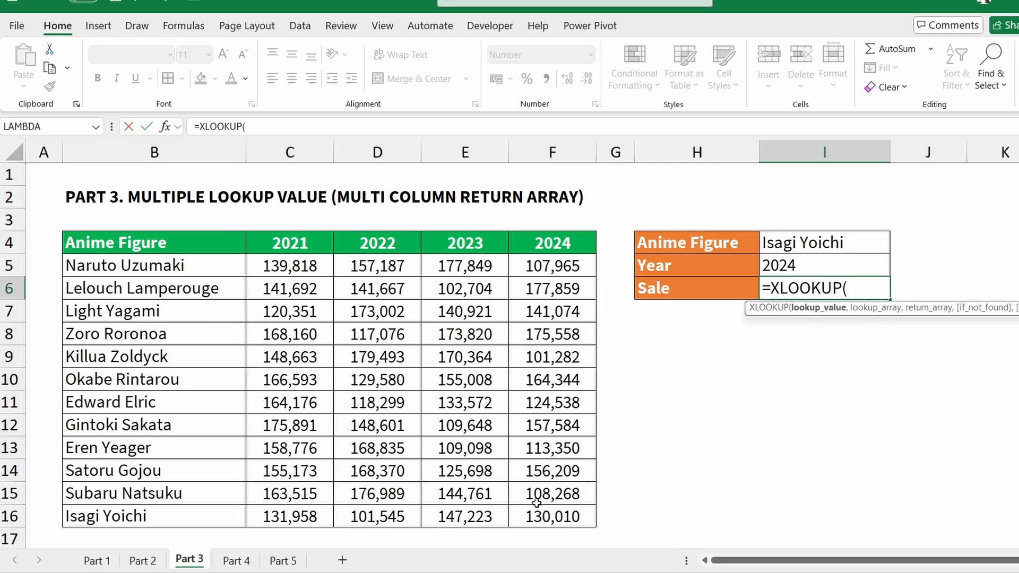
click(809, 241)
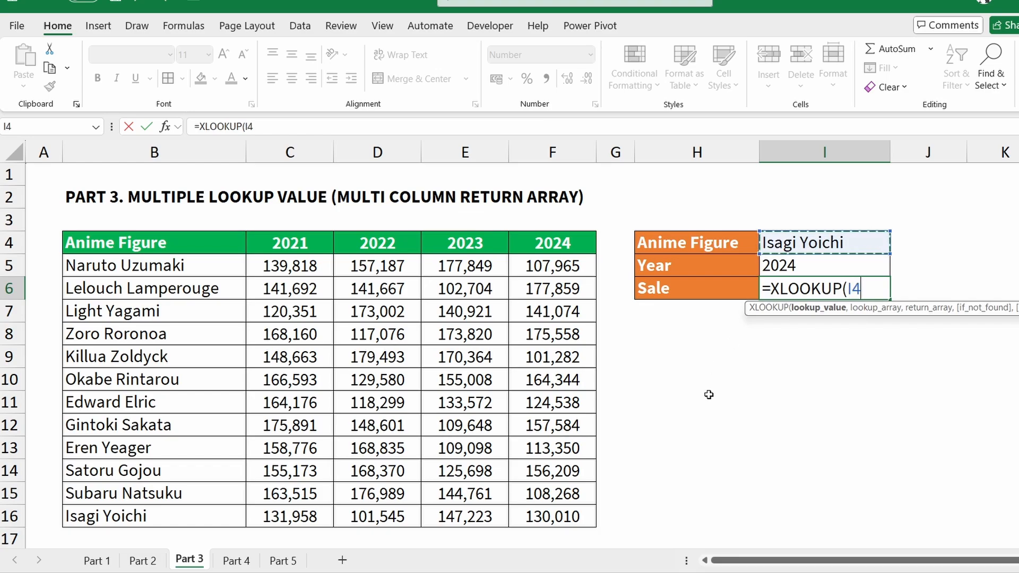
text(,)
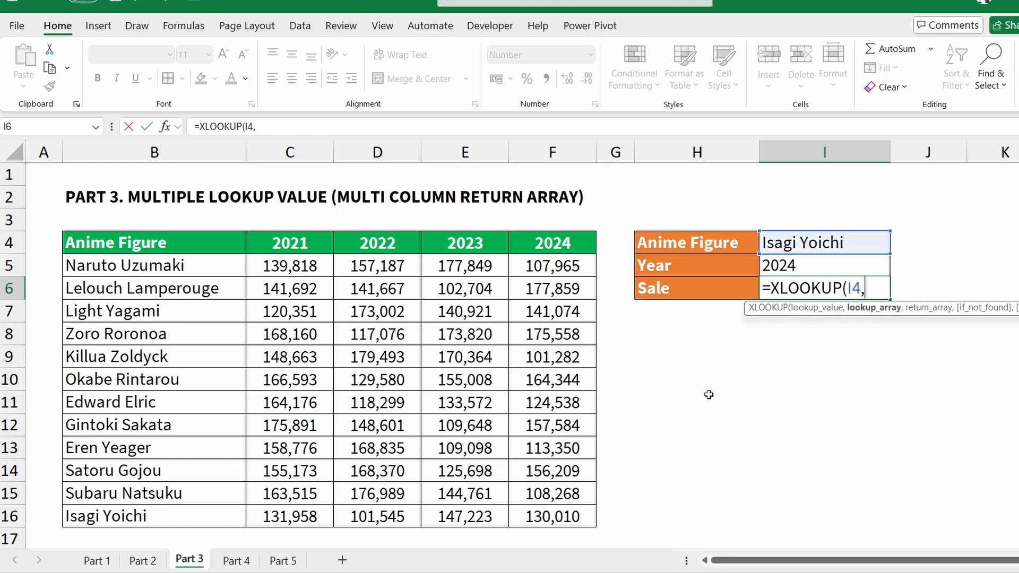
Complete the XLOOKUP formula in the Sale cell I6 with lookup array $B$5:$B$16 and return array $C$5:$F$16
drag(101, 270, 141, 513)
key(F4)
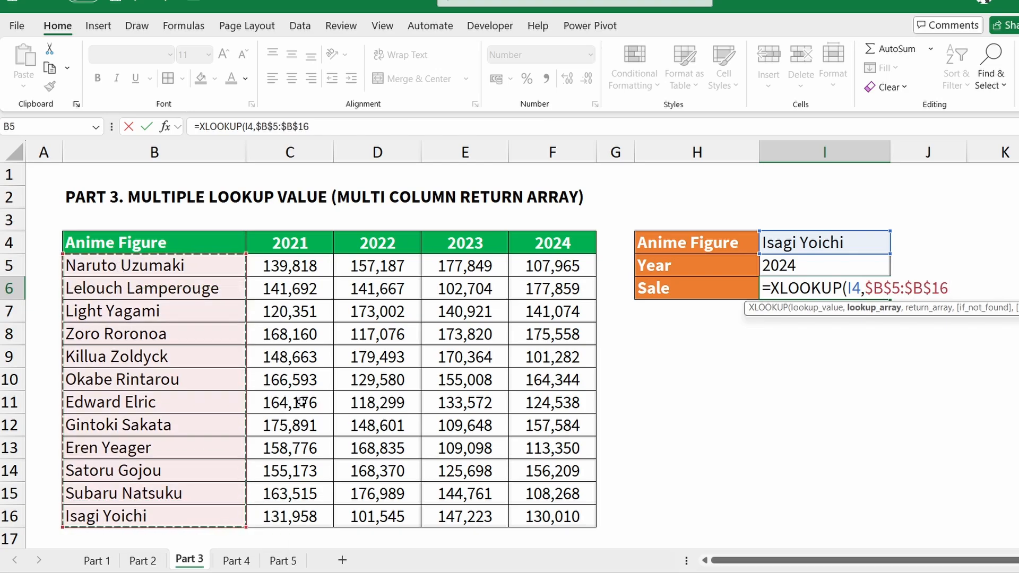
text(,)
drag(303, 272, 530, 506)
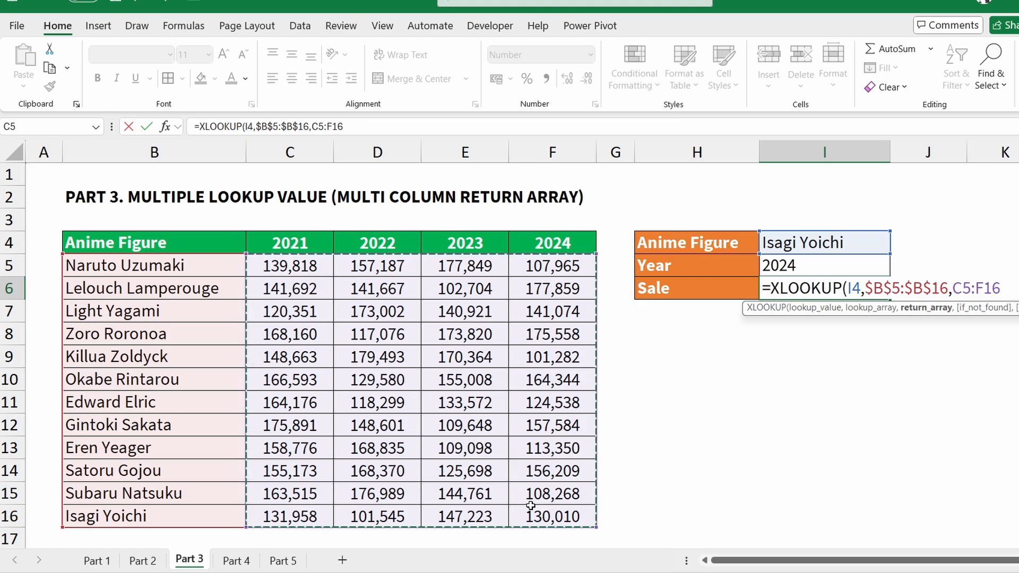
key(F4)
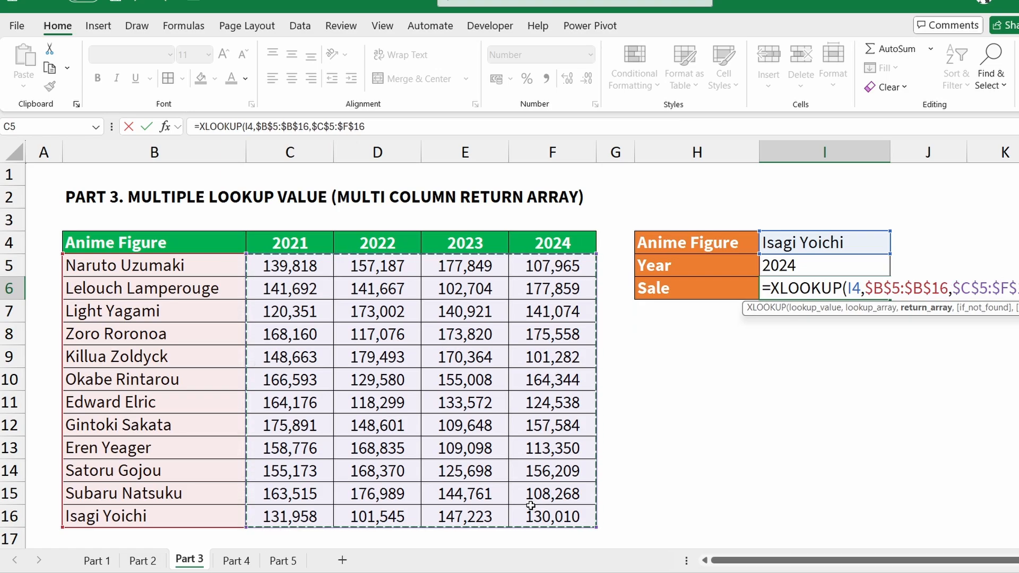
key(ctrl+Return)
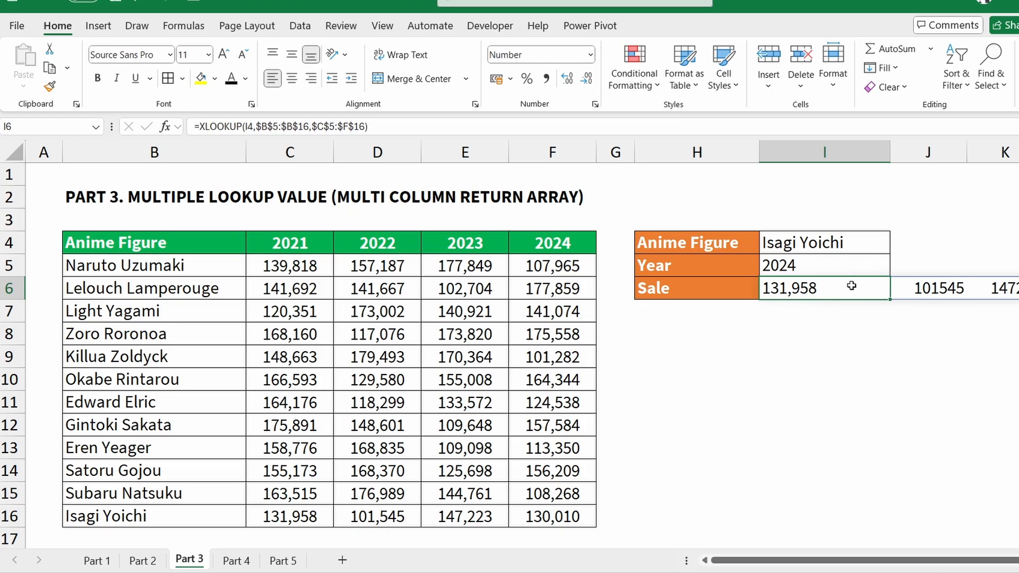
Compare the spilled values of the I6 formula with the 2021 to 2024 sales in C16:F16, and review the formula and the Year cell
drag(851, 285, 1003, 288)
drag(947, 562, 914, 566)
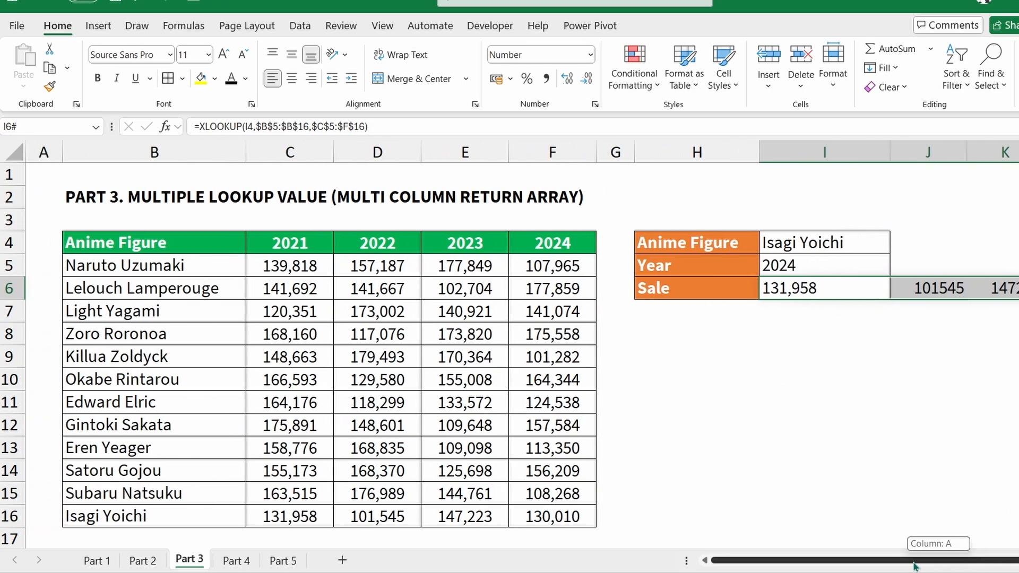
click(841, 289)
click(786, 240)
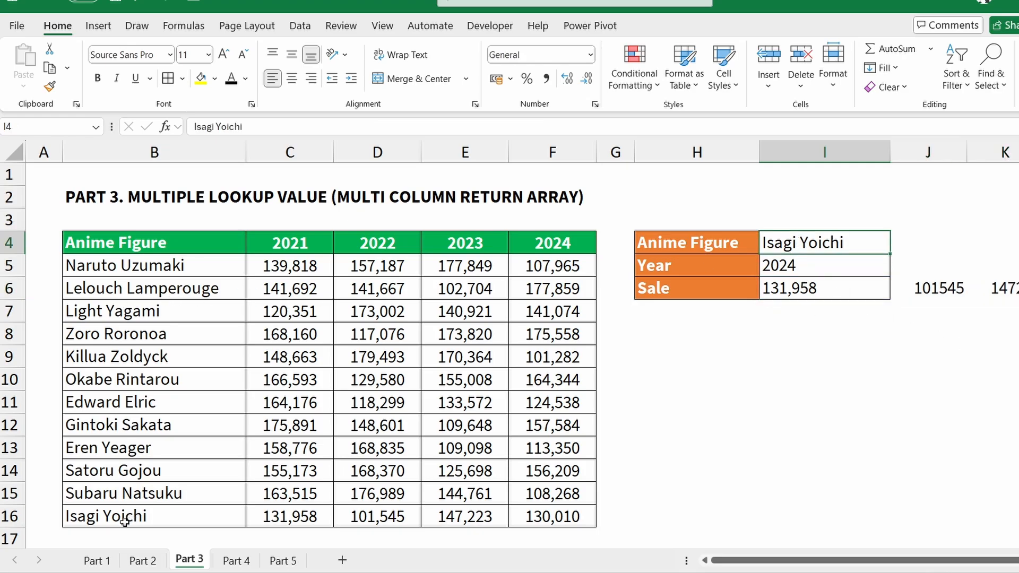
drag(130, 518, 588, 520)
click(752, 422)
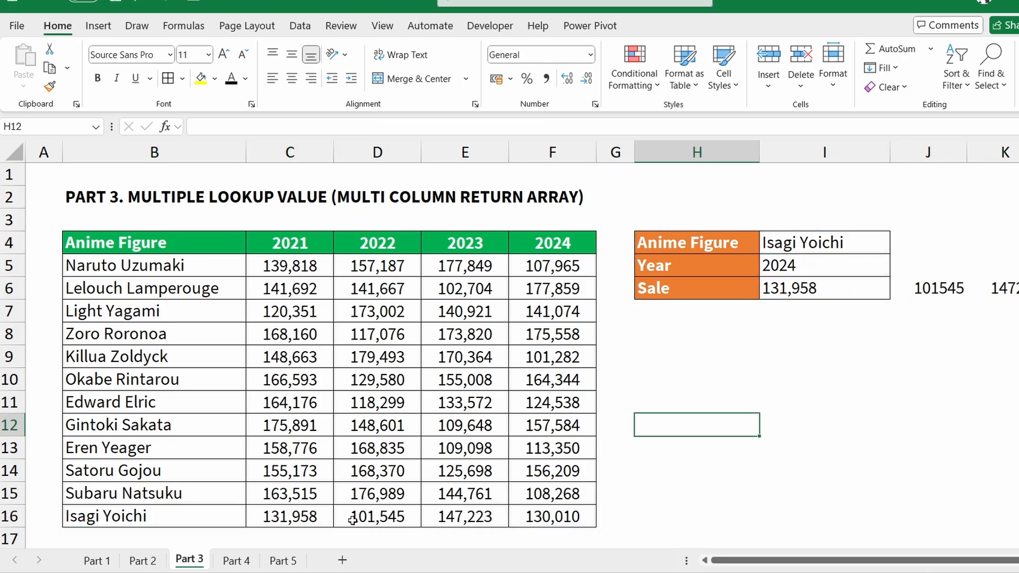
drag(303, 518, 554, 520)
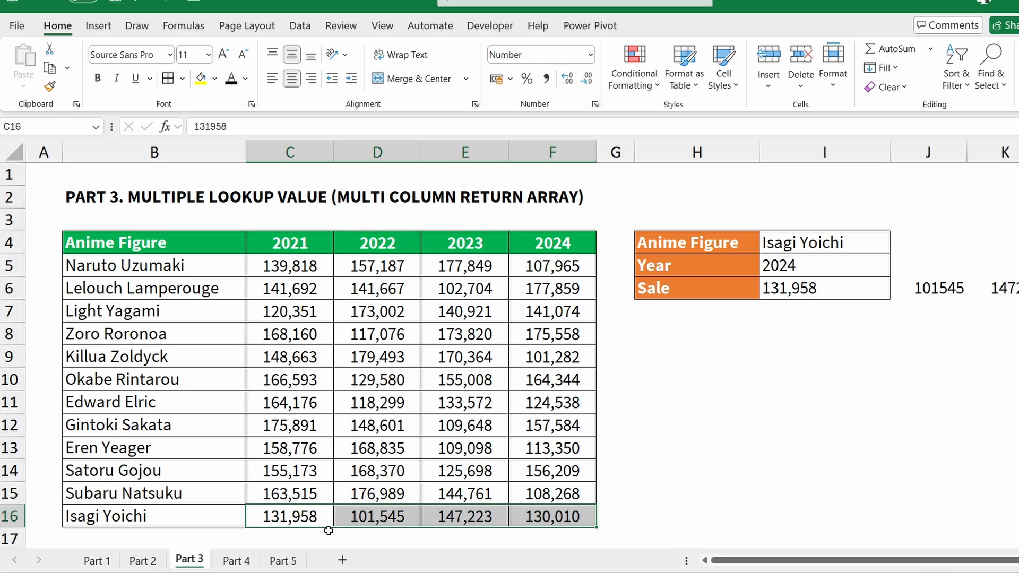
drag(299, 519, 383, 523)
click(383, 523)
click(455, 522)
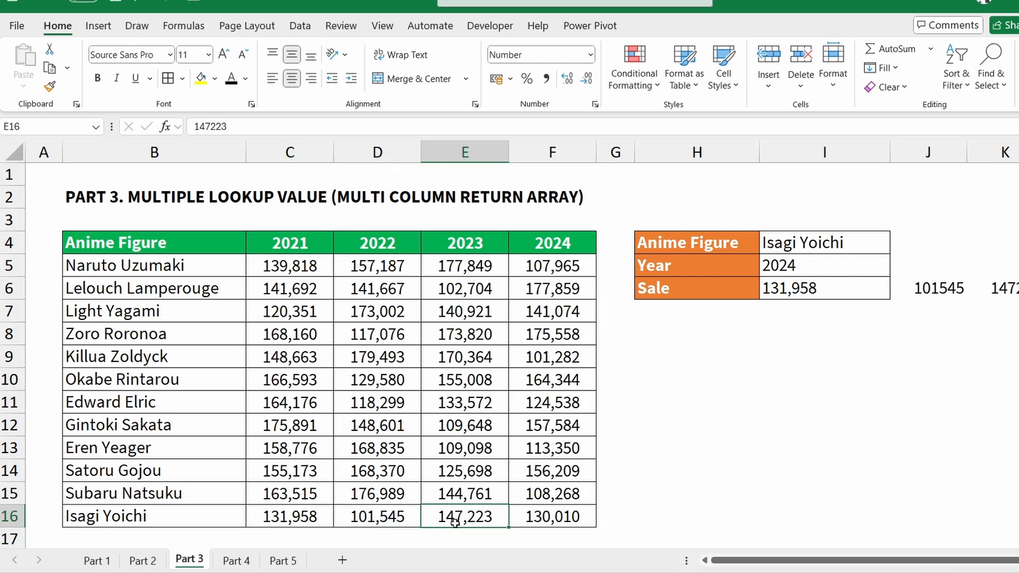
click(551, 518)
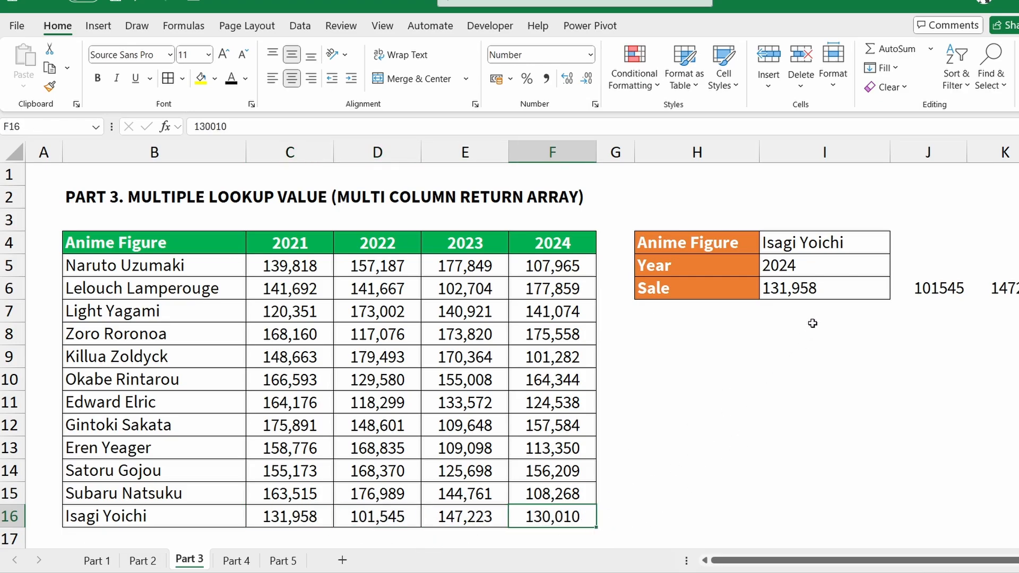
click(809, 287)
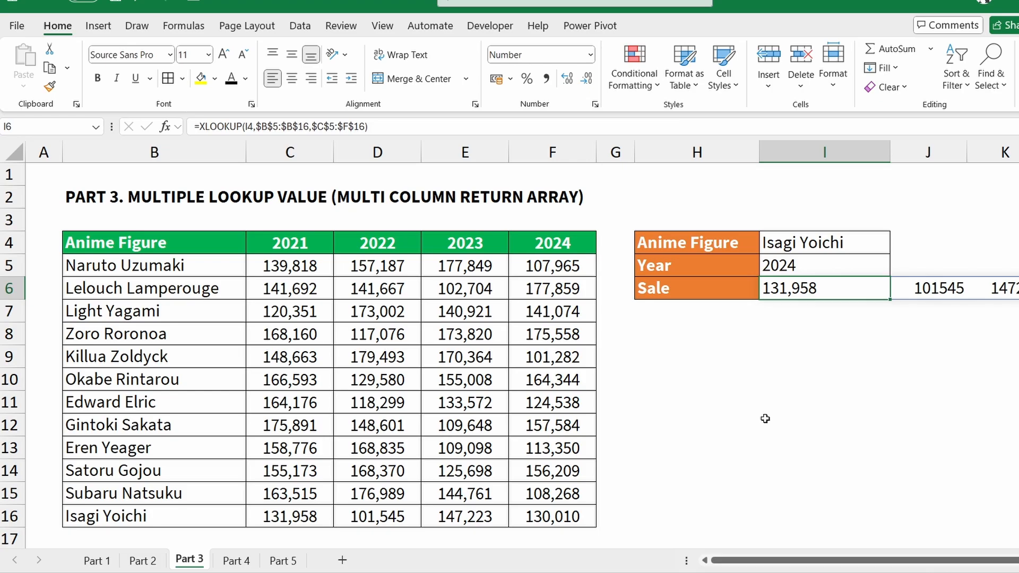
click(802, 264)
click(799, 287)
click(386, 127)
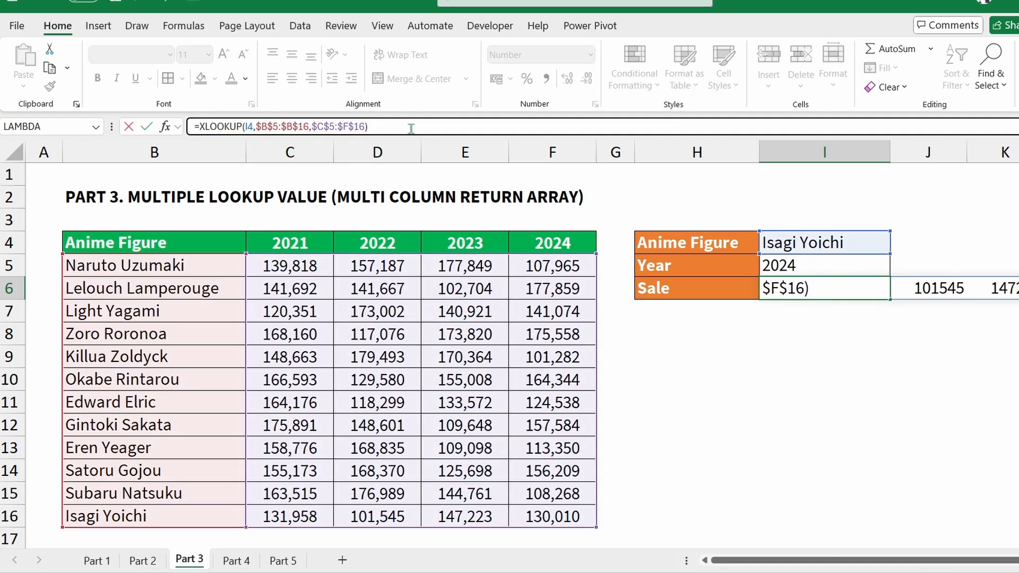
key(Return)
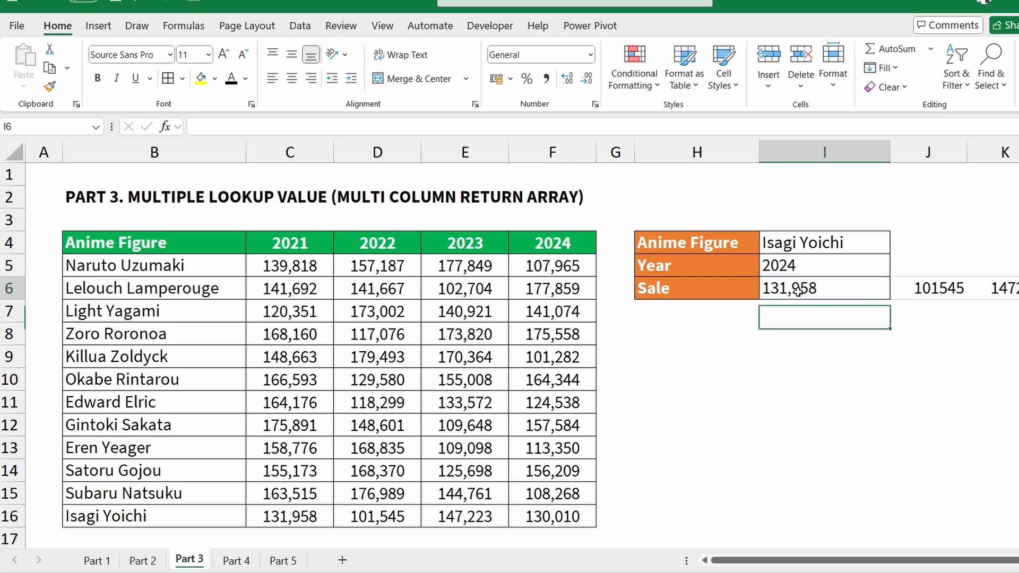
Insert an outer XLOOKUP at the start of the I6 formula, with the Year cell I5 as its lookup value
click(807, 288)
click(197, 127)
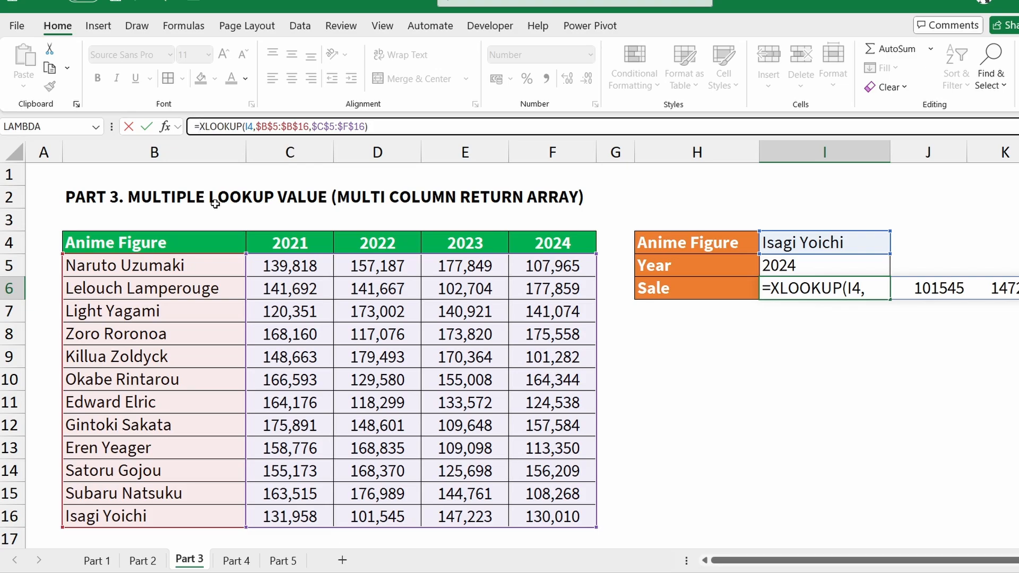
text(XLOO)
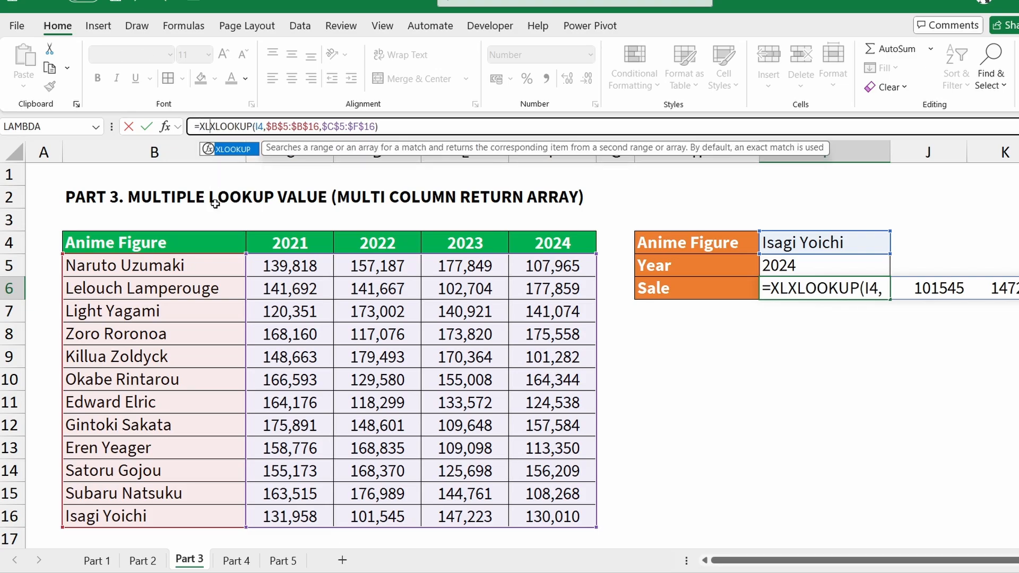
key(Tab)
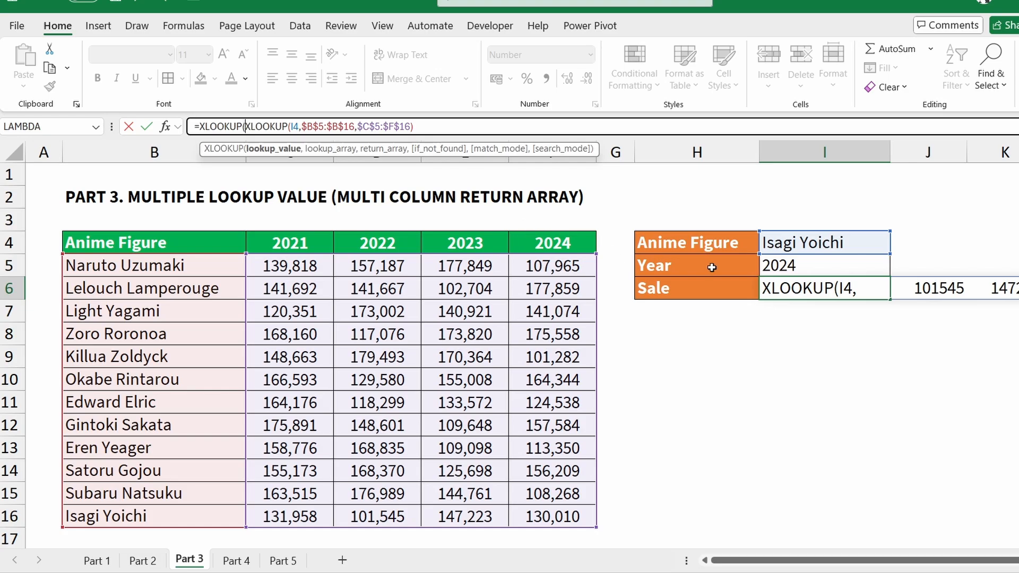
click(795, 267)
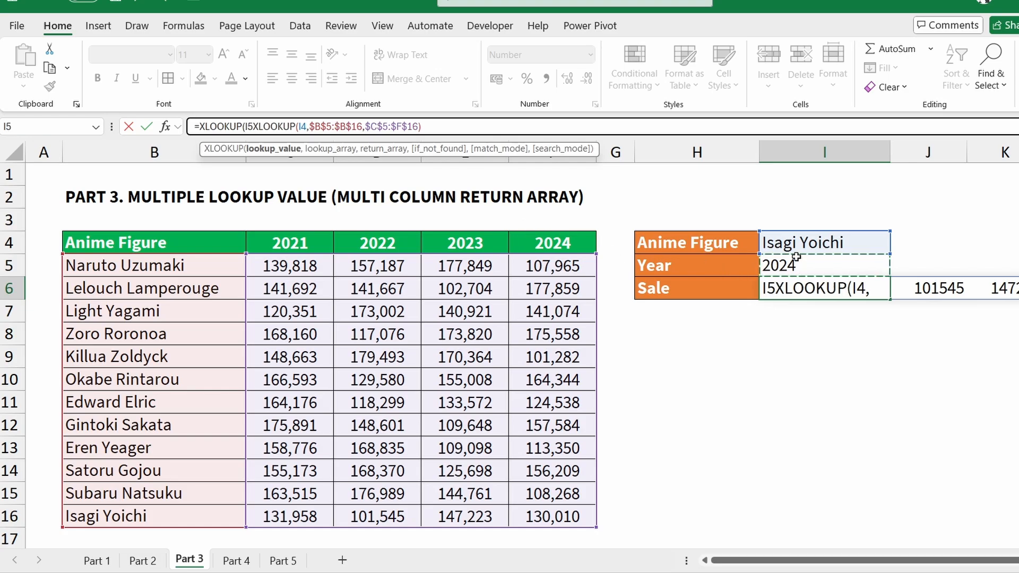
text(,)
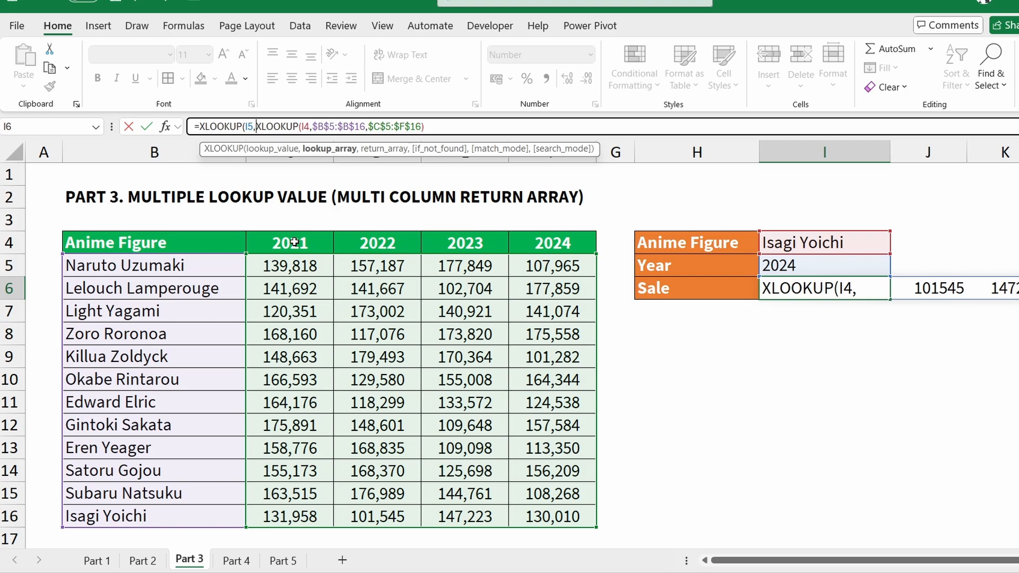
Give the outer XLOOKUP the lookup array $C$4:$F$4, keep the existing XLOOKUP as its return array, and enter the nested formula in I6
drag(294, 243, 555, 242)
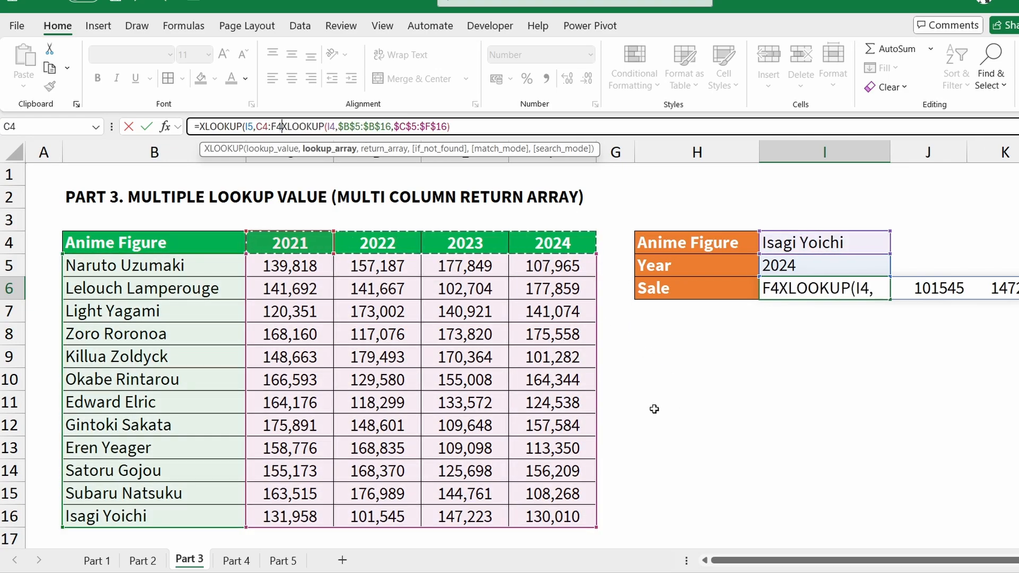
key(F4)
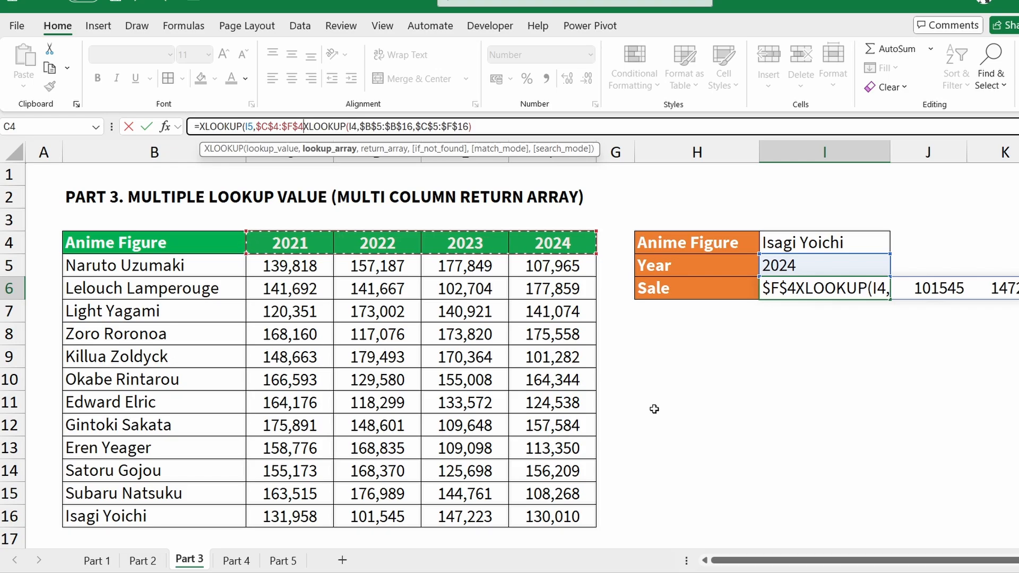
text(,)
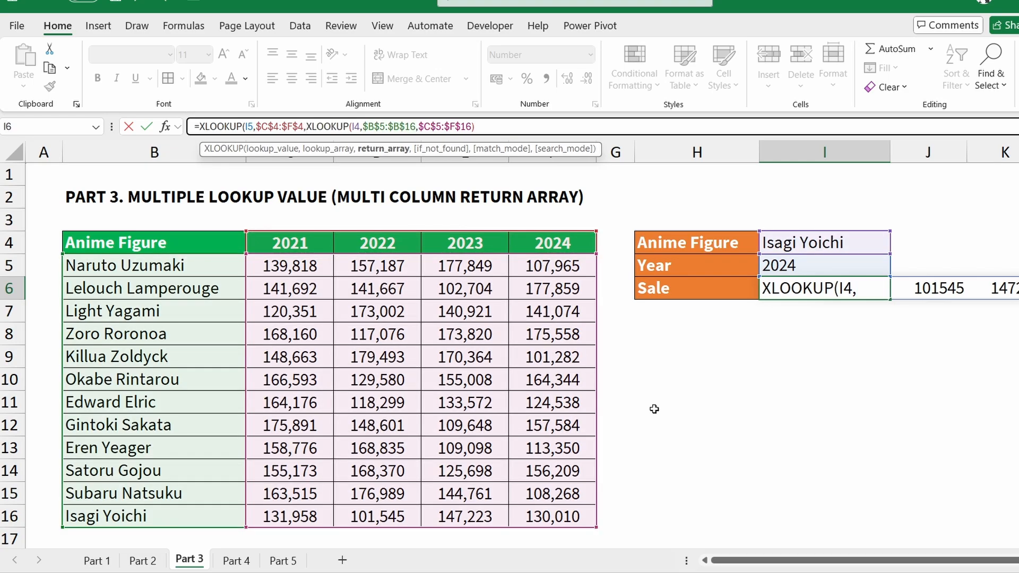
drag(308, 127, 515, 124)
click(514, 123)
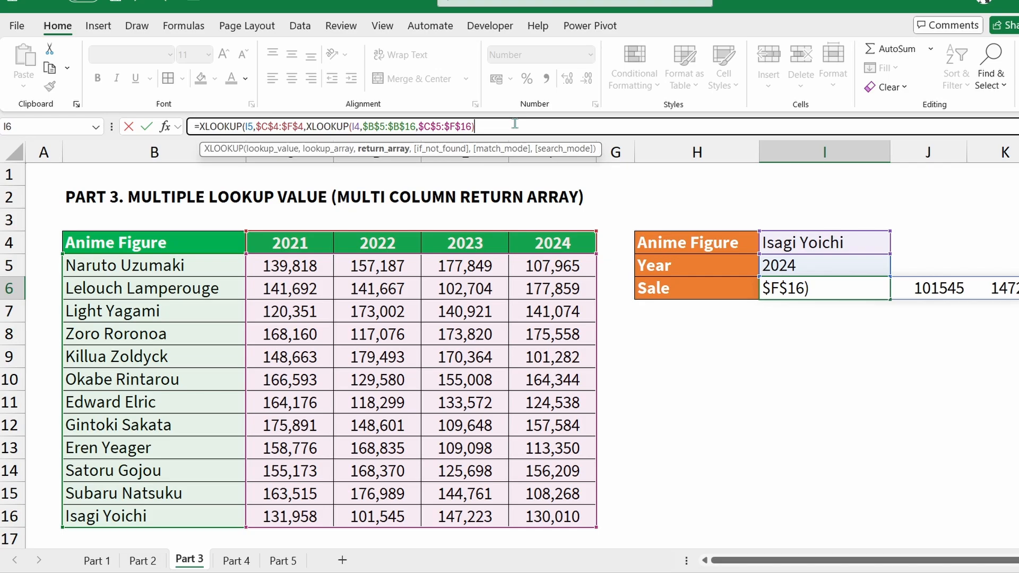
key(ctrl+Return)
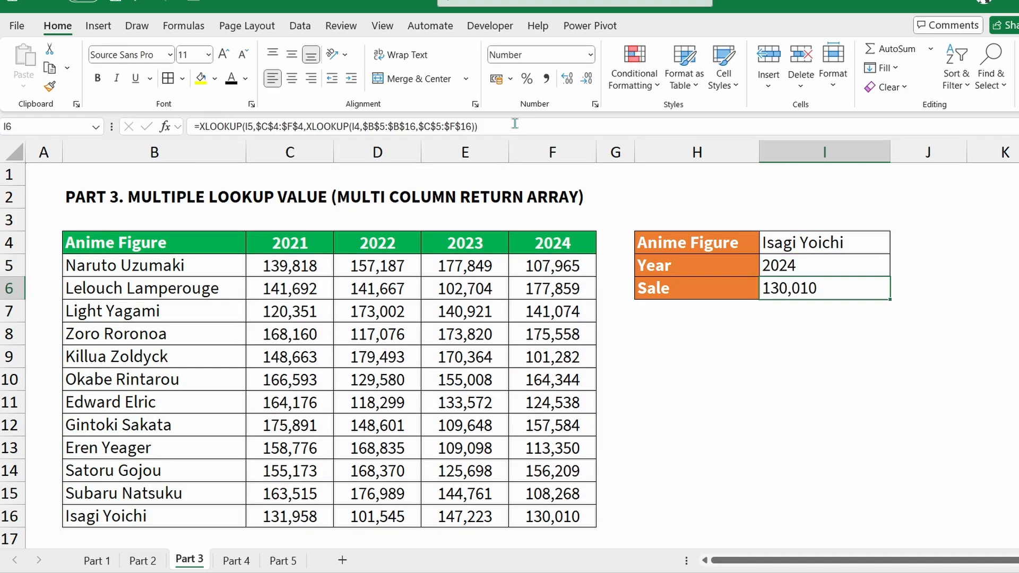
Check the Sale result in I6 for the Year in I5 against the table's 2024 value in F16
click(837, 267)
click(839, 292)
click(803, 268)
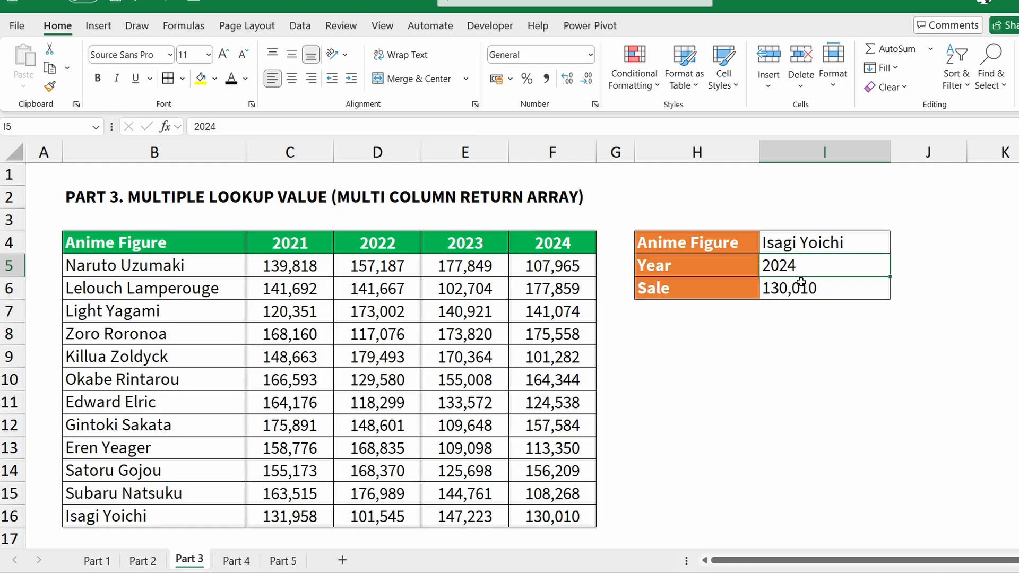
click(801, 286)
click(789, 266)
click(723, 265)
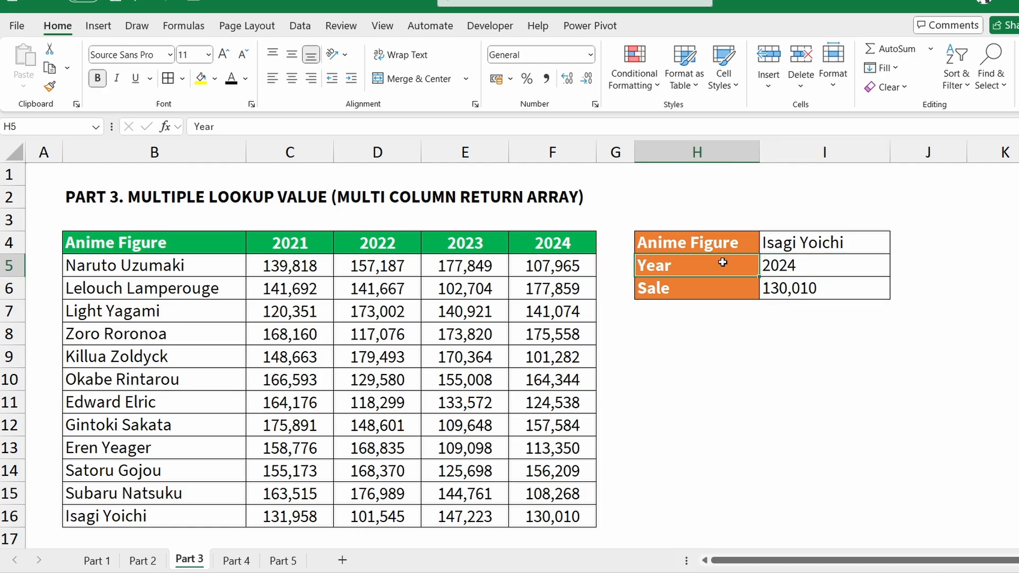
click(785, 268)
click(582, 522)
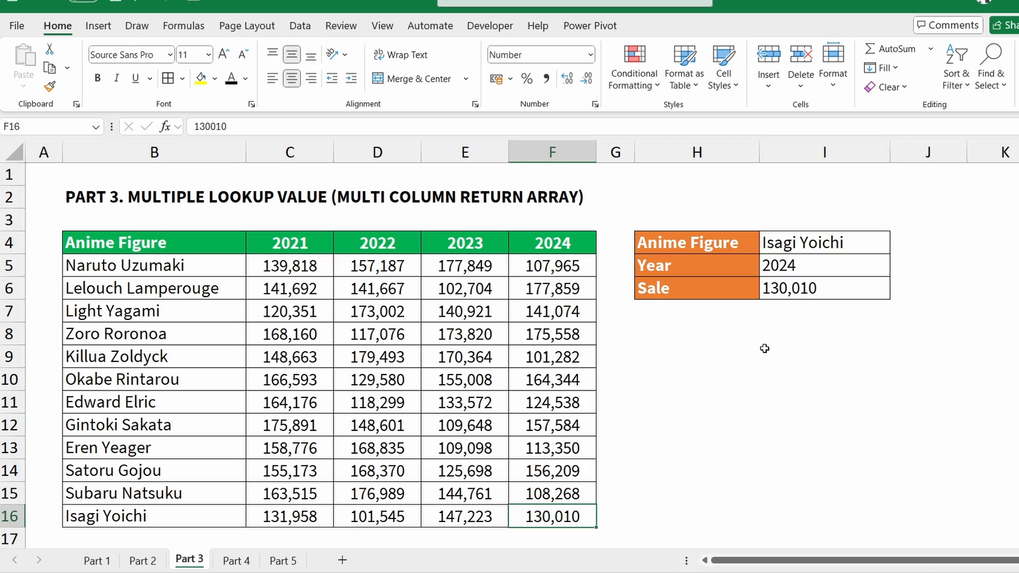
Fill the Sale cell I6 and the matching 2024 table cell F16 with yellow
click(796, 292)
click(553, 510)
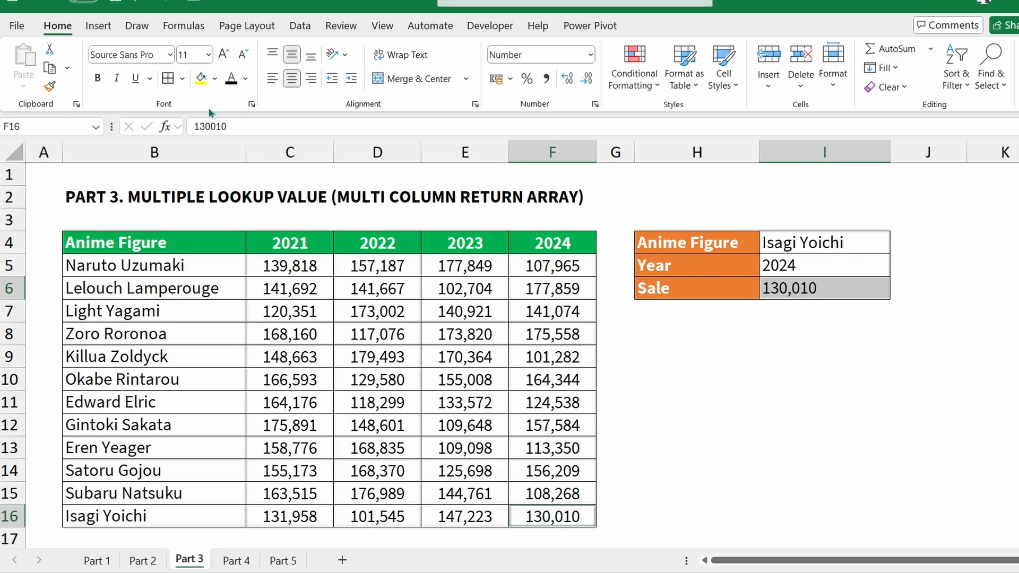
click(201, 78)
click(822, 379)
Set the Year in I5 to 2023 and fill the matching table cell E16 with yellow
click(812, 269)
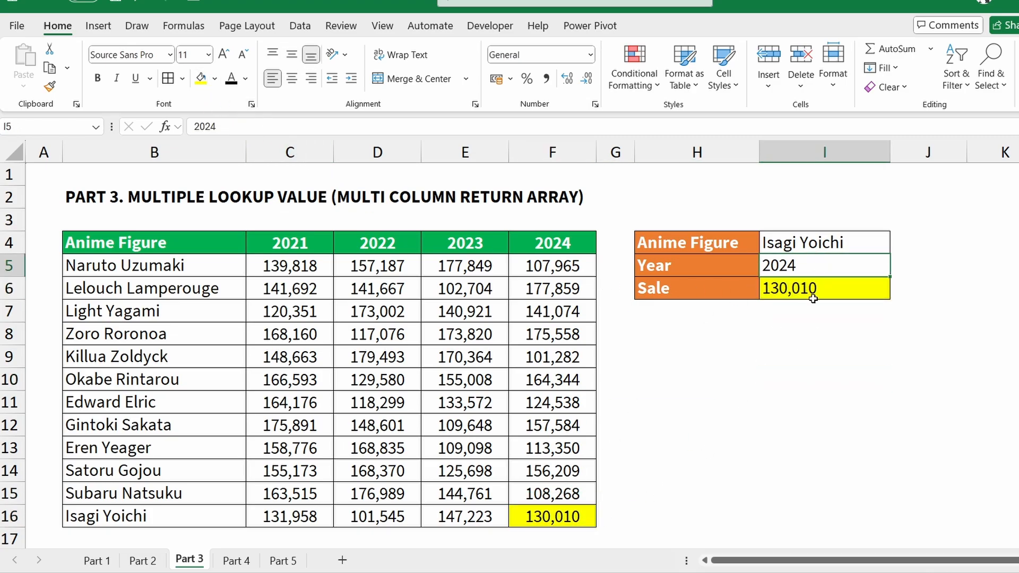
text(2023)
key(Return)
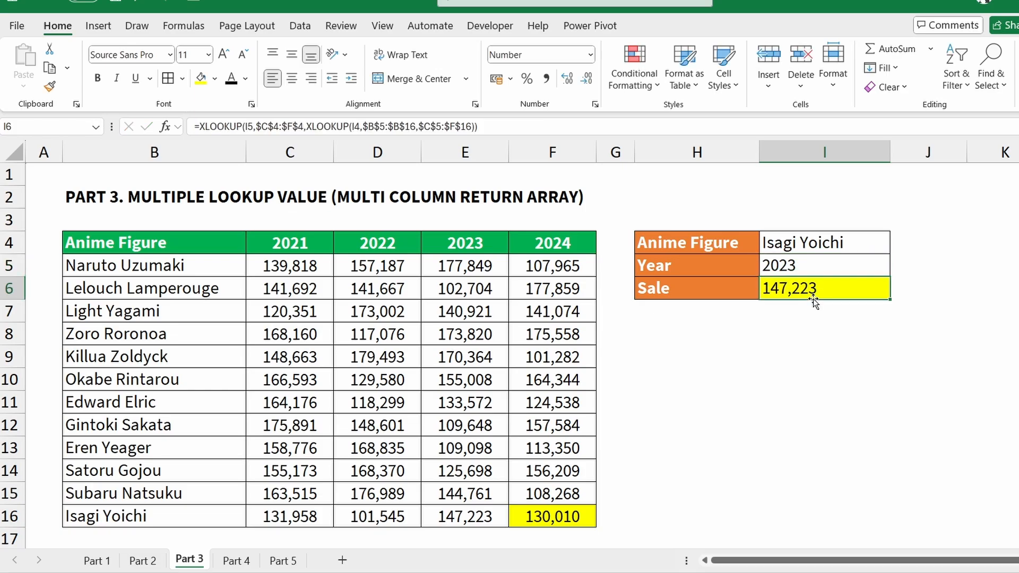
ctrl+click(461, 512)
click(201, 80)
click(694, 356)
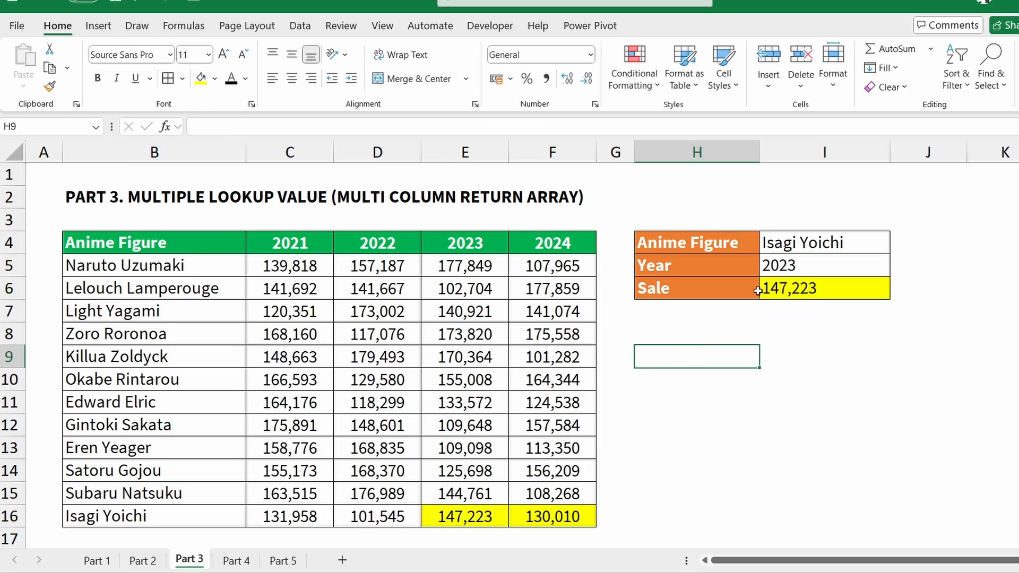
Set the Year in I5 to 2021
click(785, 266)
text(2021)
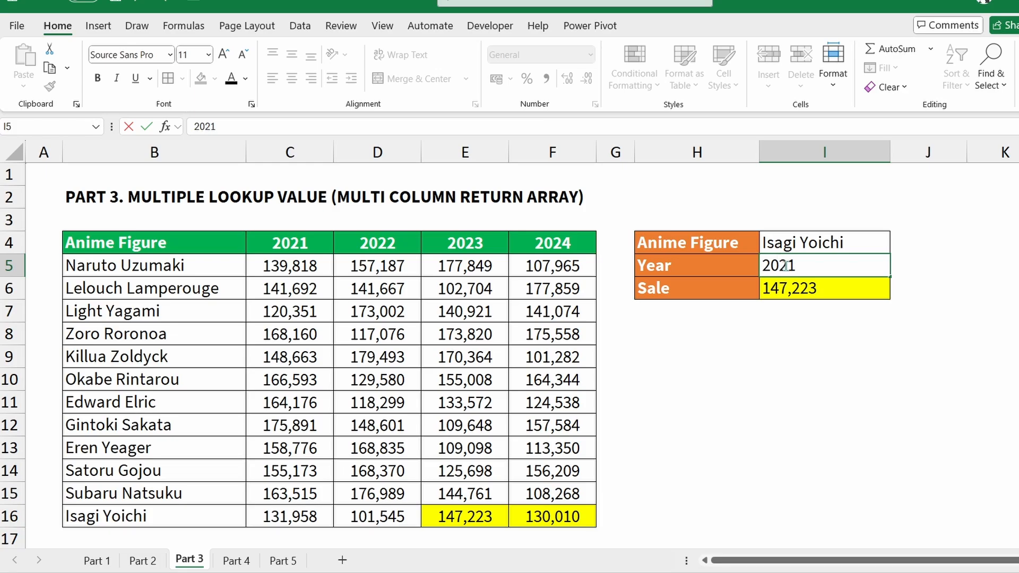
key(Return)
click(785, 442)
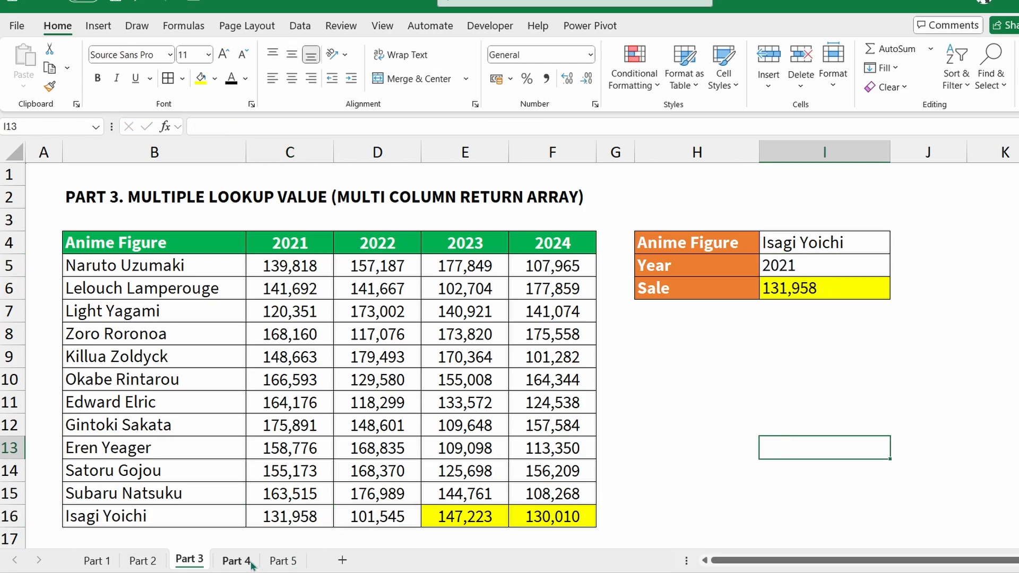
Open the Part 4 sheet on wildcards and select the empty Sale cell F5
click(233, 560)
click(408, 346)
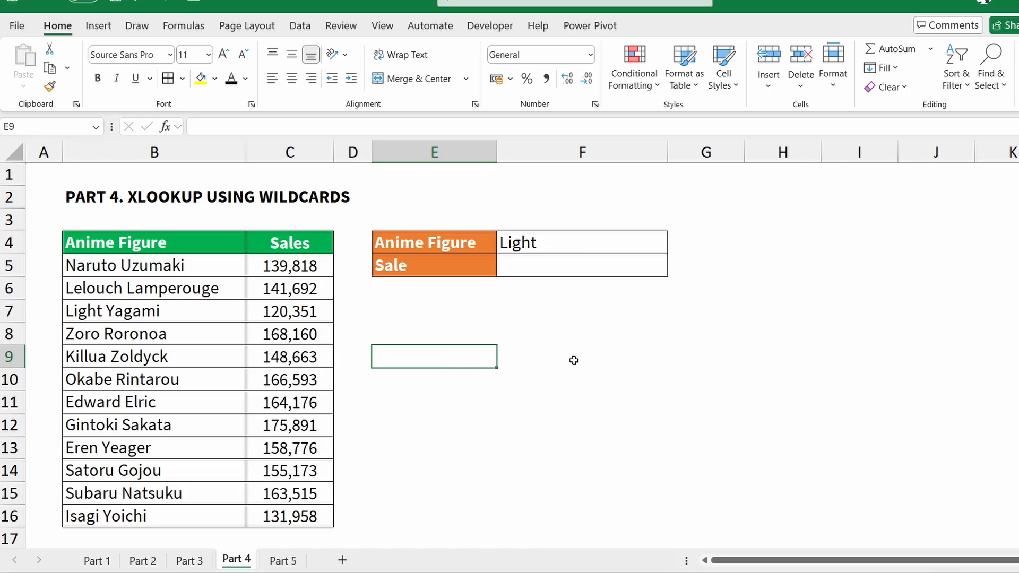
click(572, 236)
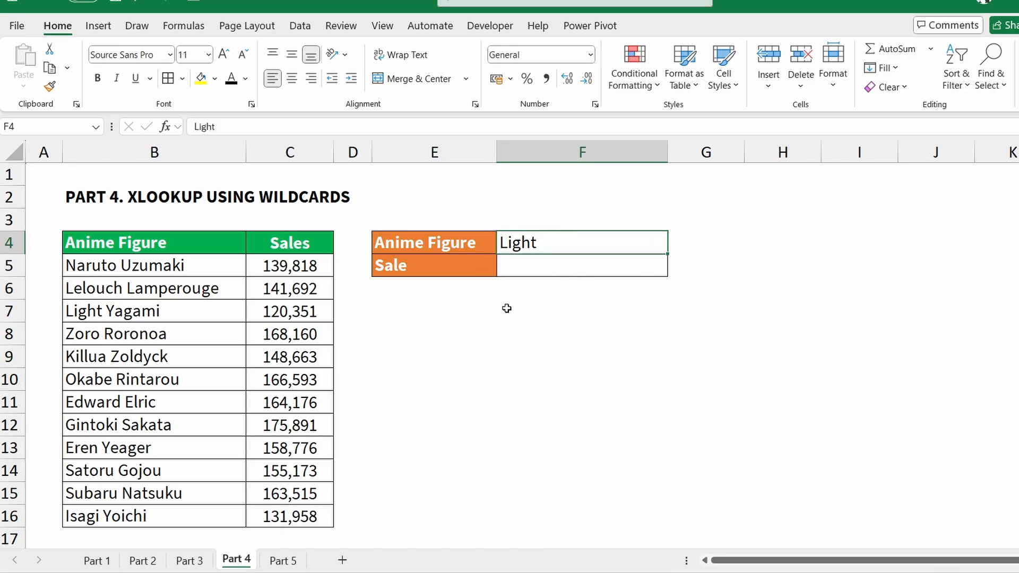
click(520, 267)
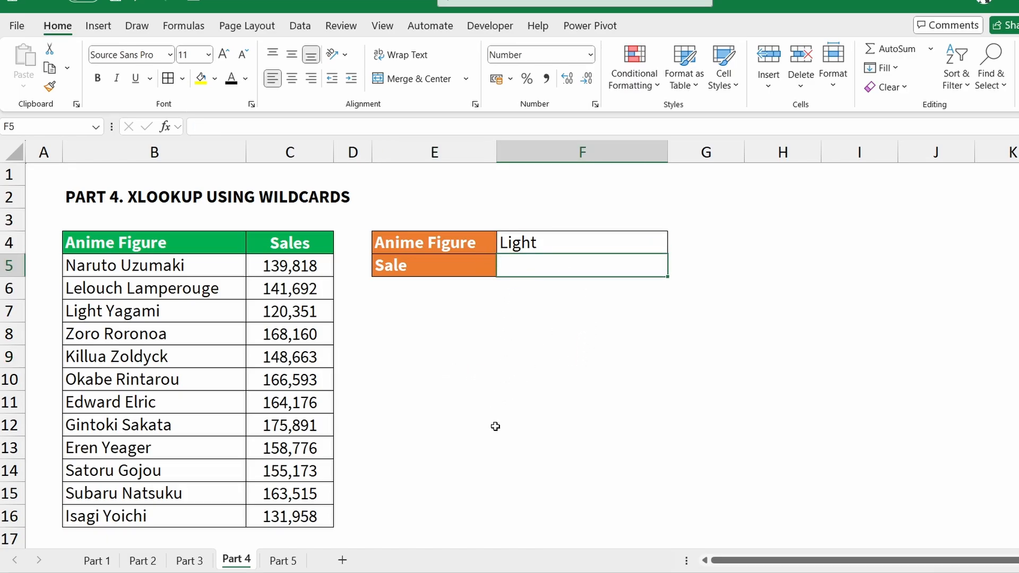
click(463, 336)
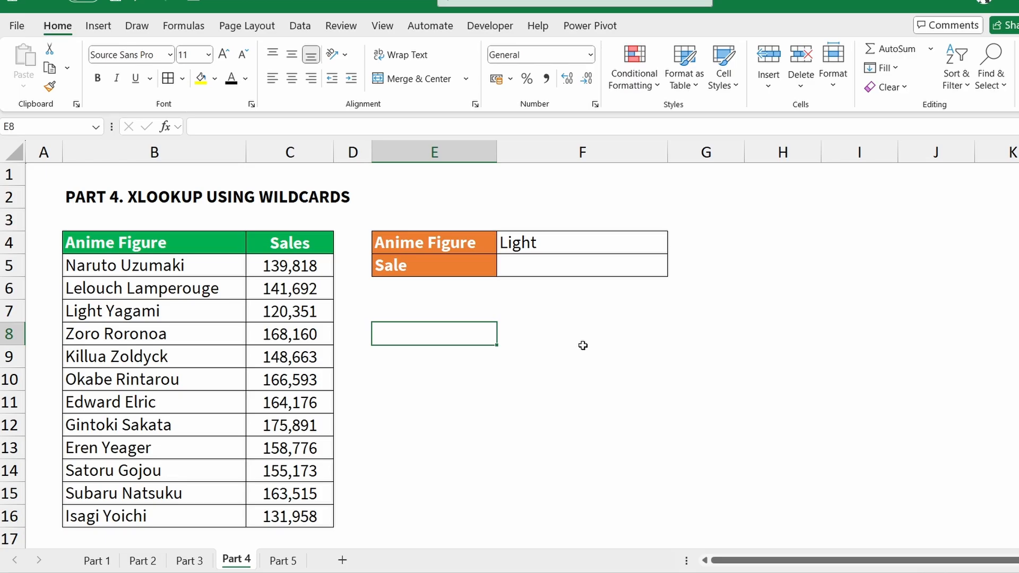
click(571, 266)
click(459, 248)
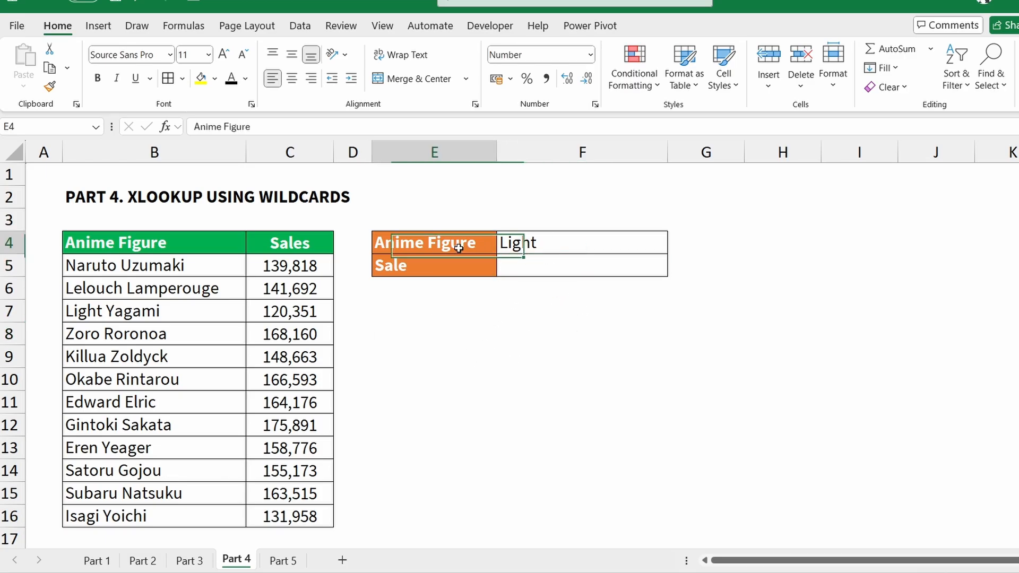
click(538, 242)
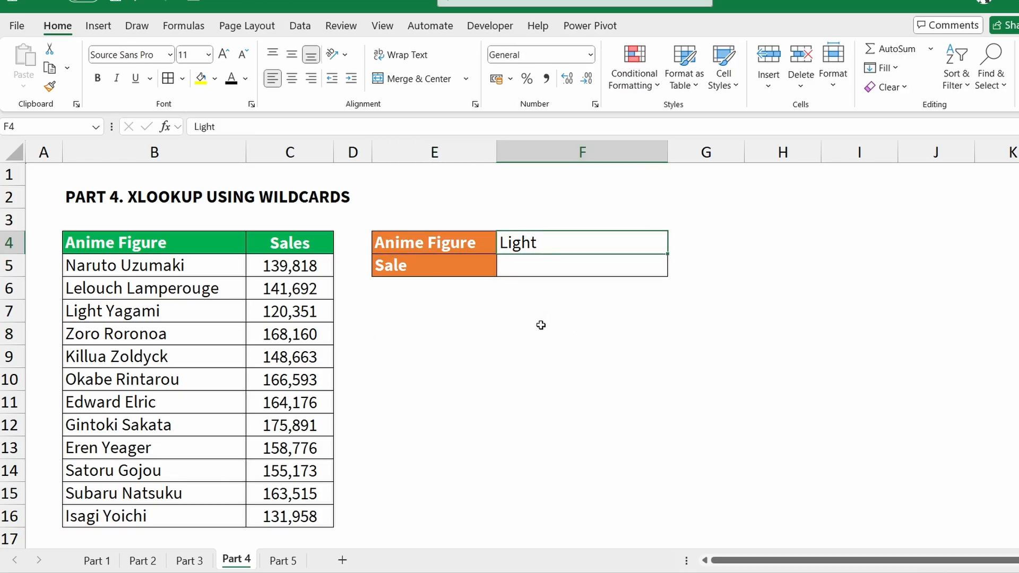
click(143, 318)
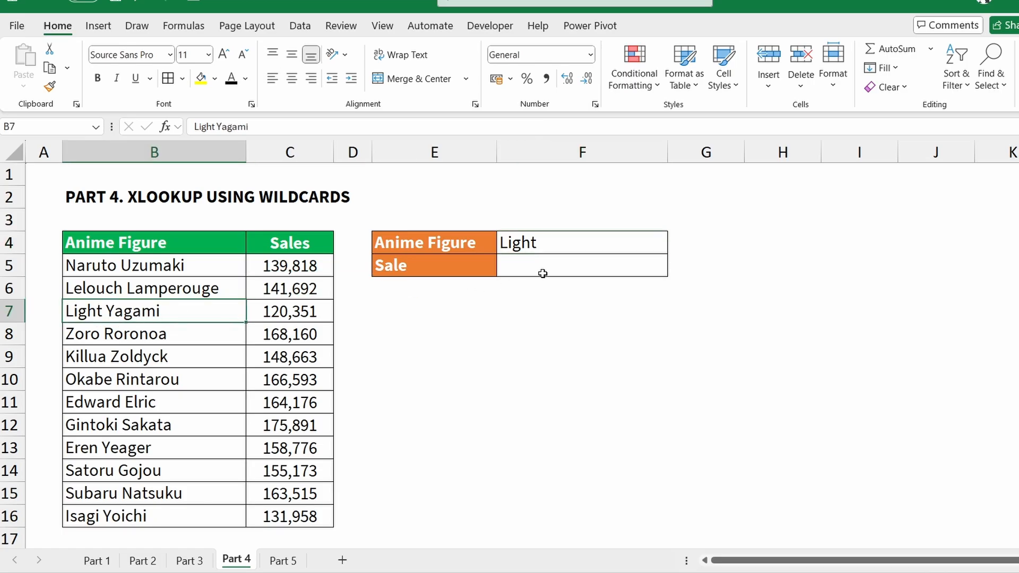
Start an XLOOKUP formula in Sale cell F5 with F4&"*" as the lookup value
click(543, 273)
text(=)
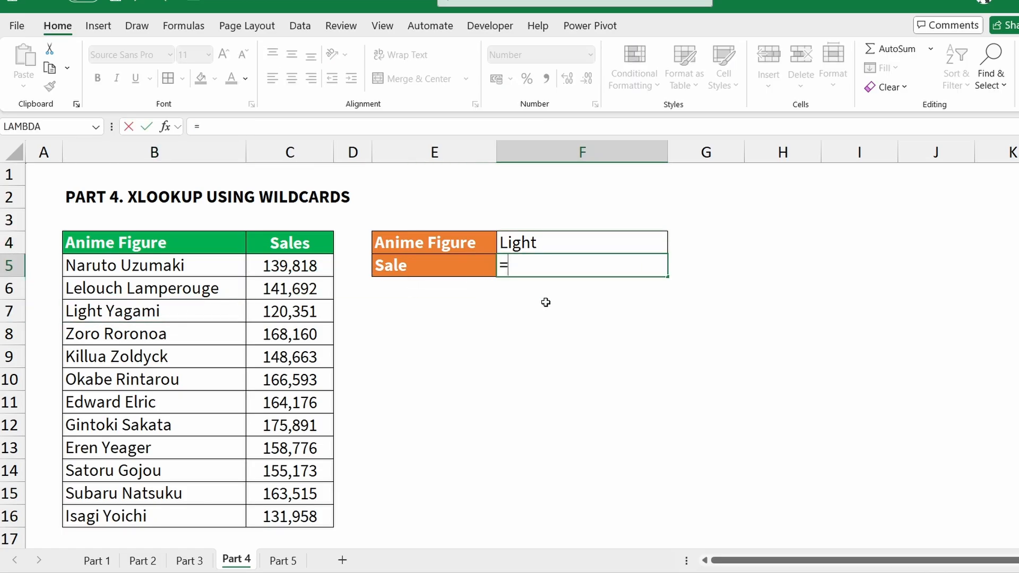
text(XLOOKUP()
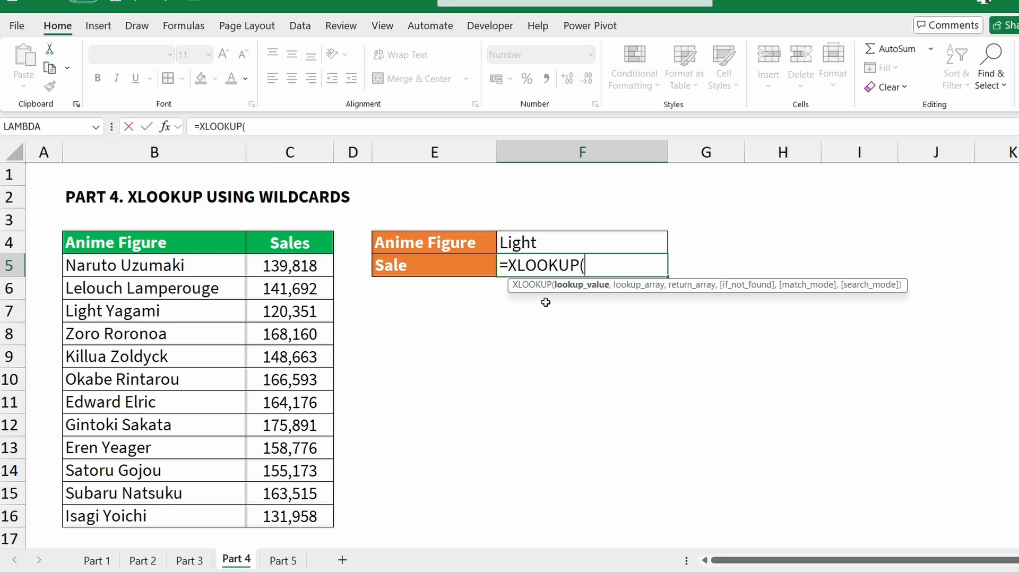
click(557, 241)
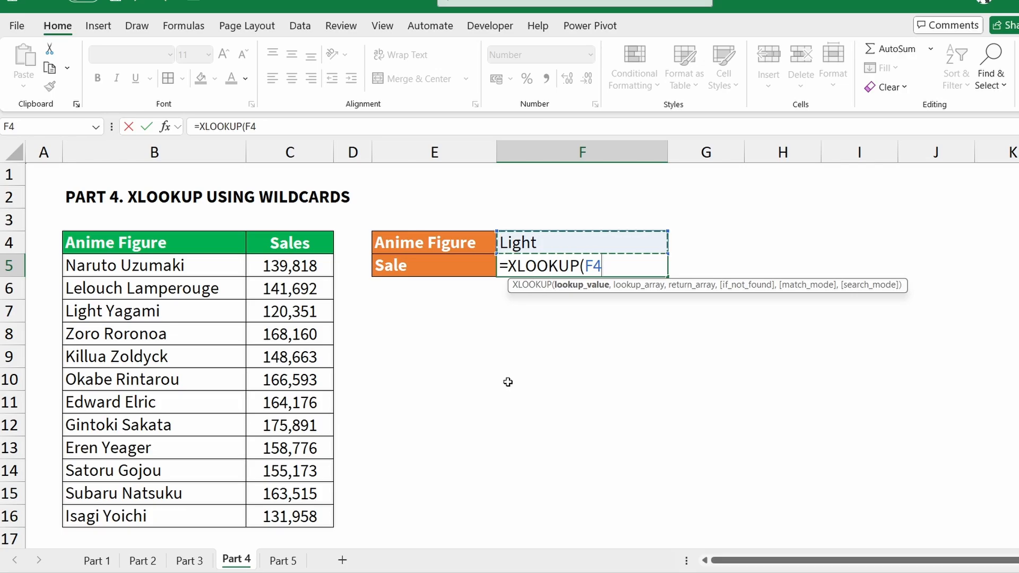
text(&)
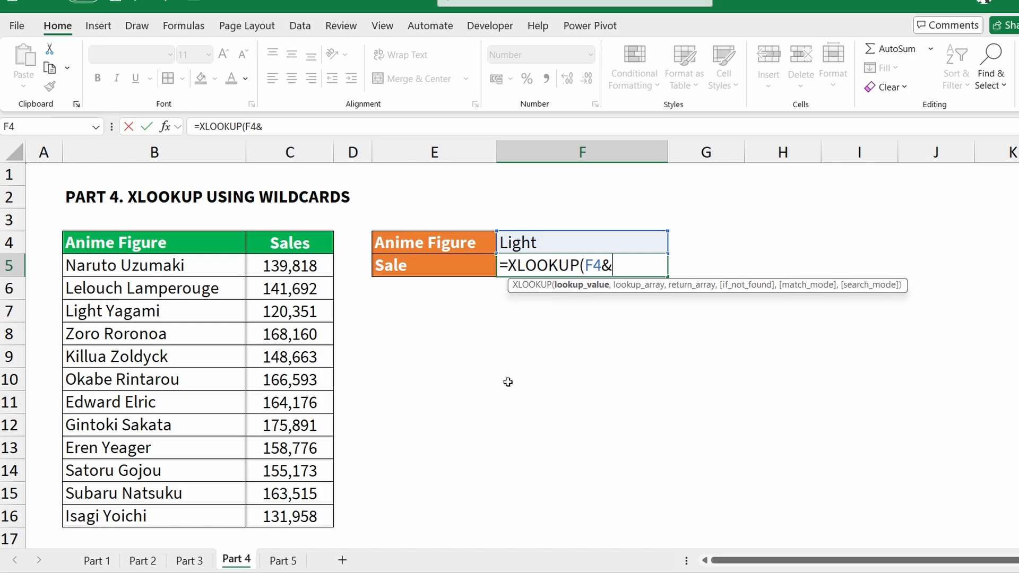
text("*",)
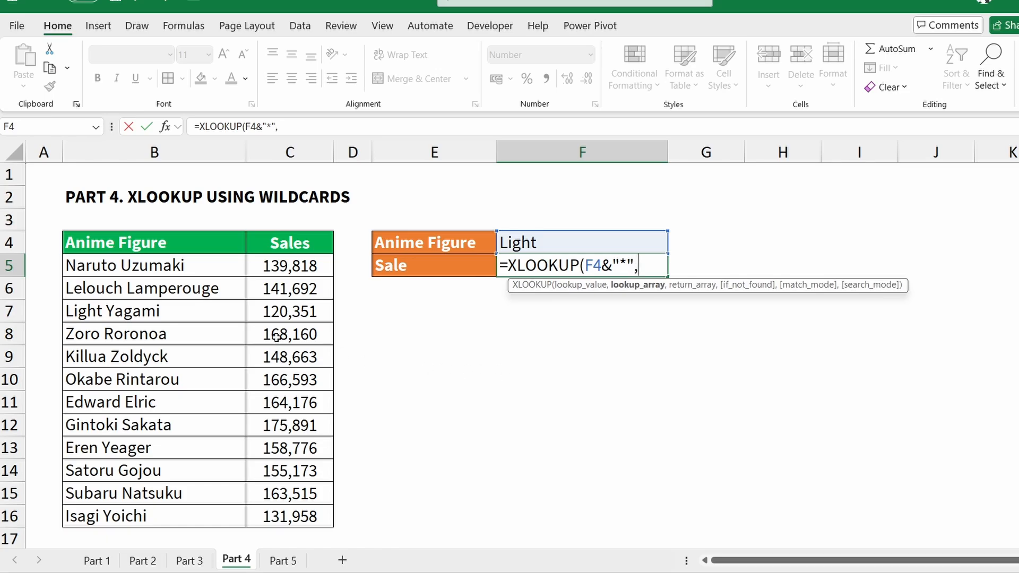
Complete the F5 XLOOKUP with absolute lookup array $B$5:$B$16 and return array $C$5:$C$16
drag(186, 264, 168, 518)
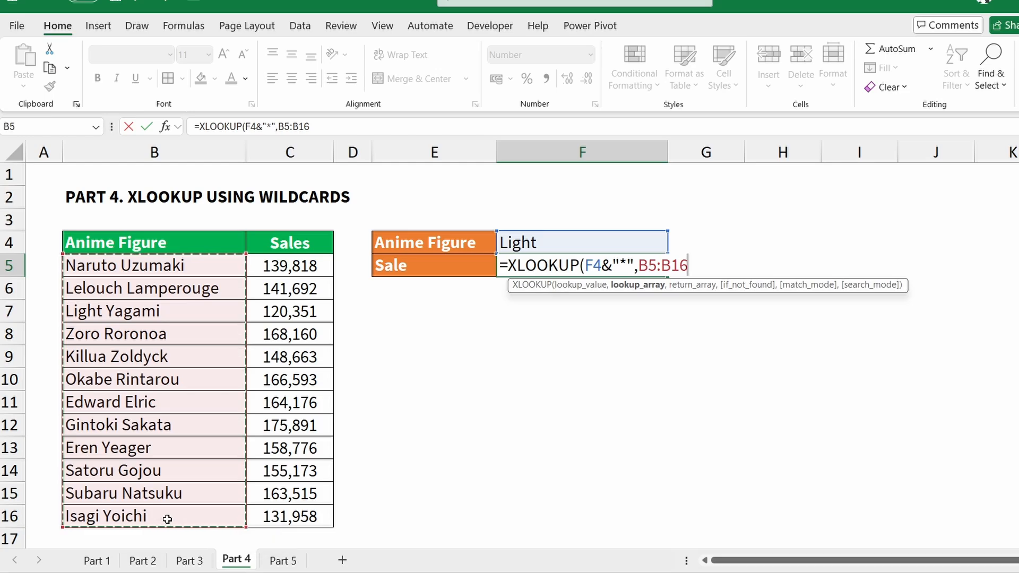
key(F4)
text(,)
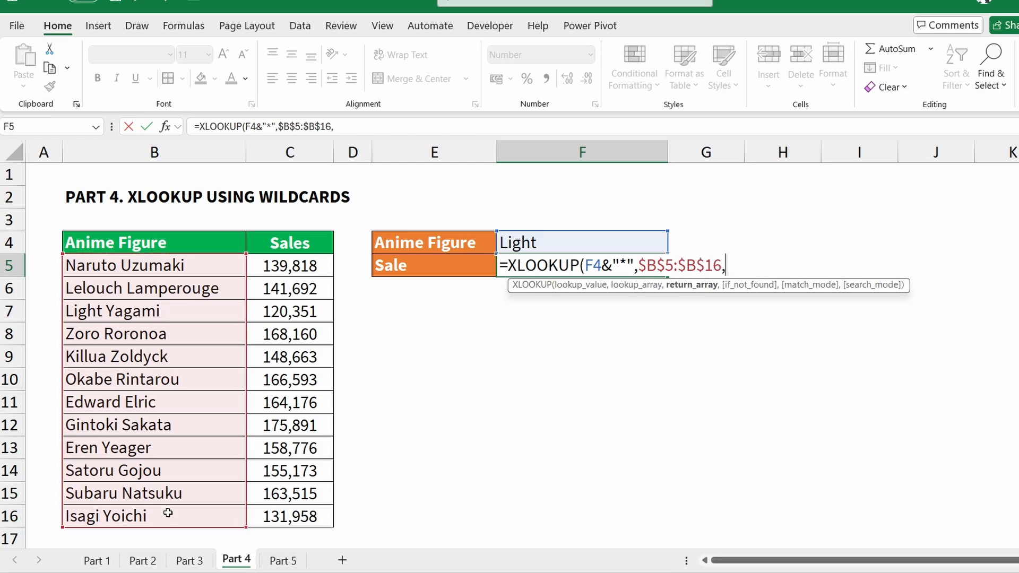
drag(285, 268, 291, 512)
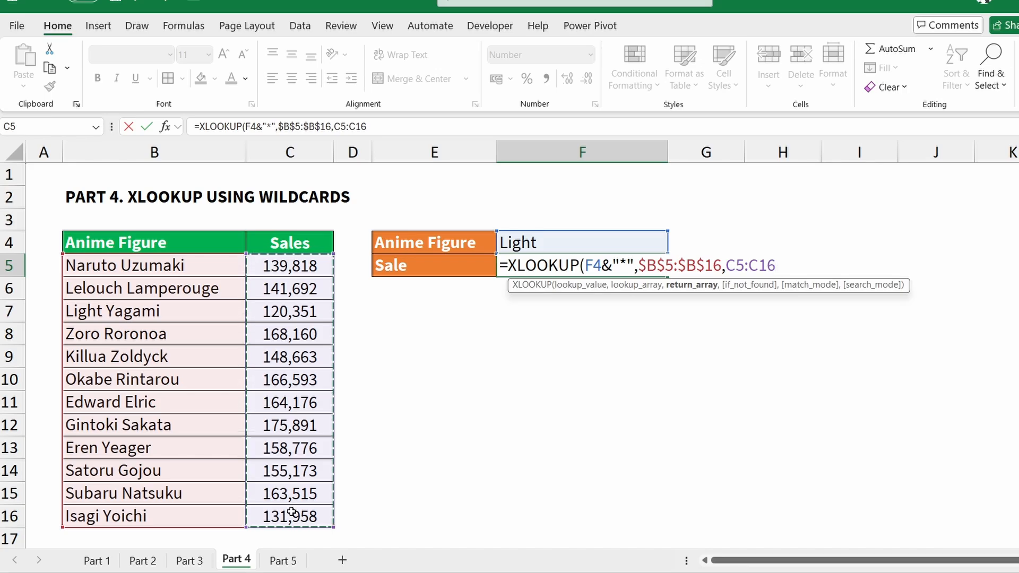
key(F4)
text(,)
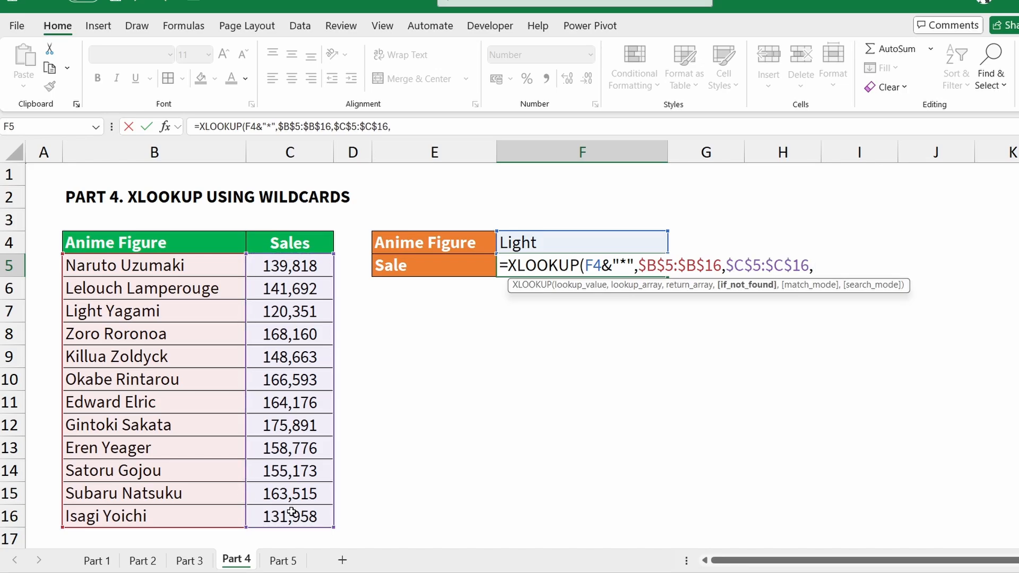
key(BackSpace)
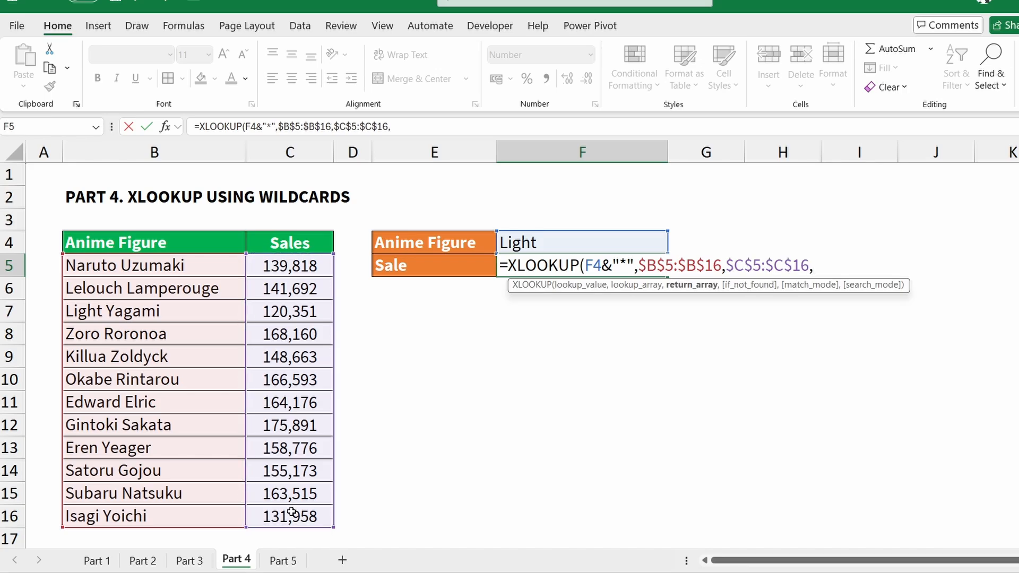
text())
key(Return)
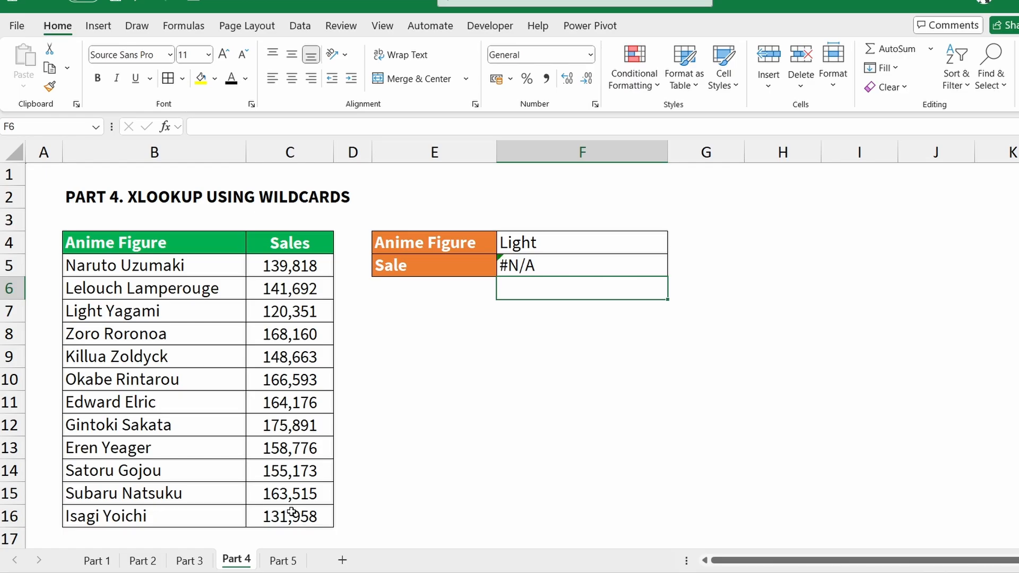
key(Up)
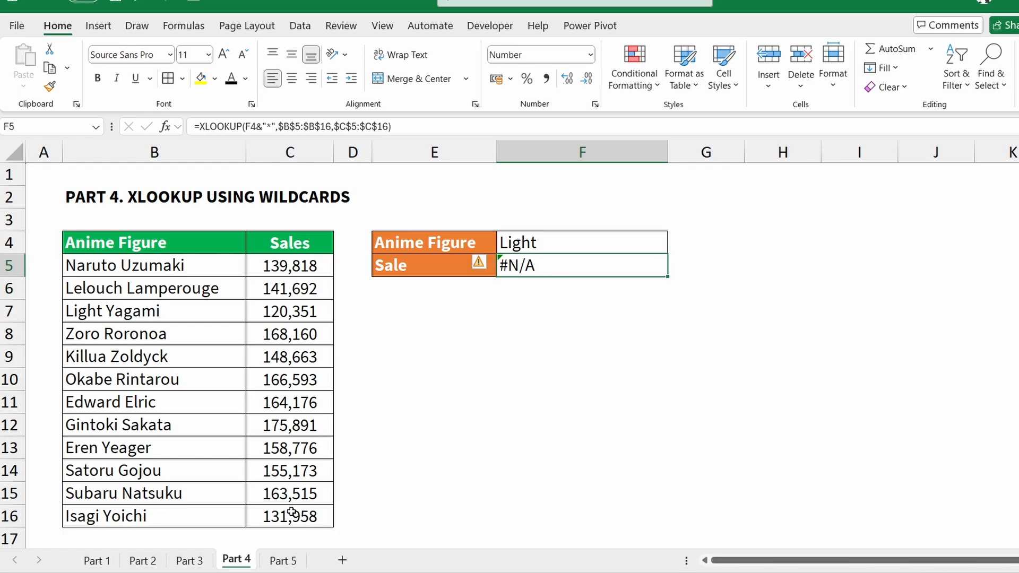
click(419, 123)
key(BackSpace)
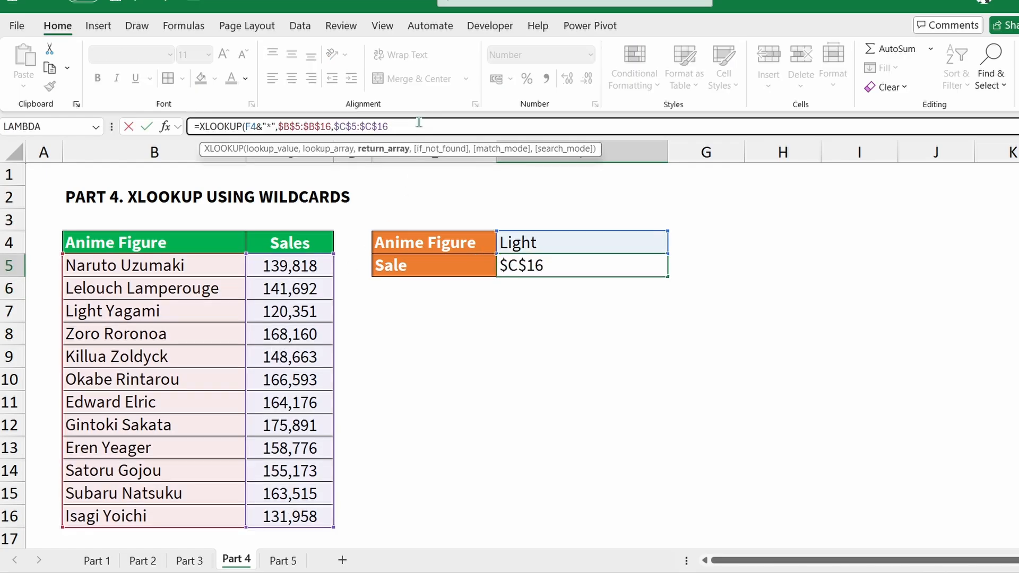
key(Escape)
Add match mode 2, wildcard character match, to the F5 XLOOKUP formula, leaving the if_not_found argument empty
double_click(606, 266)
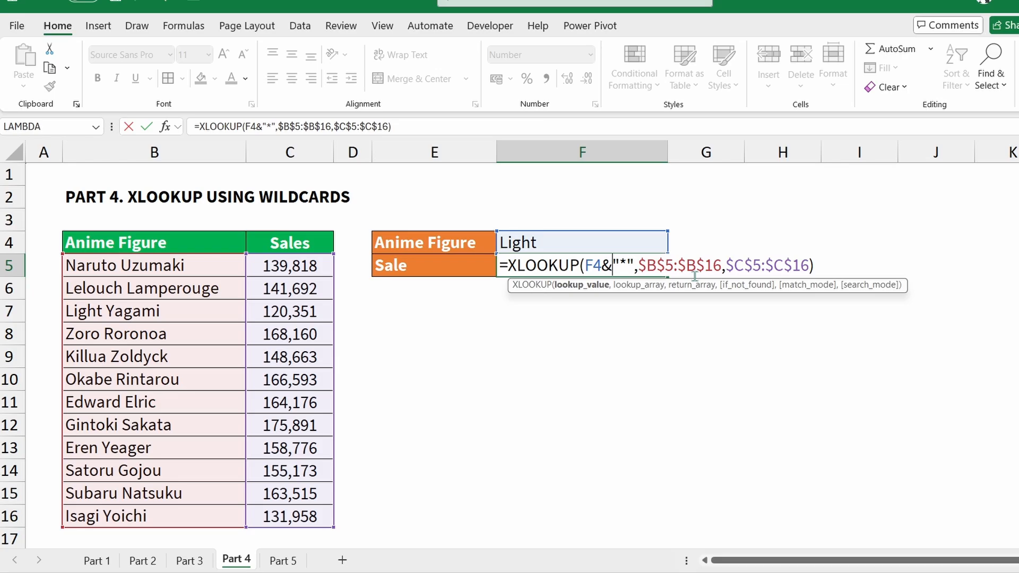
click(809, 268)
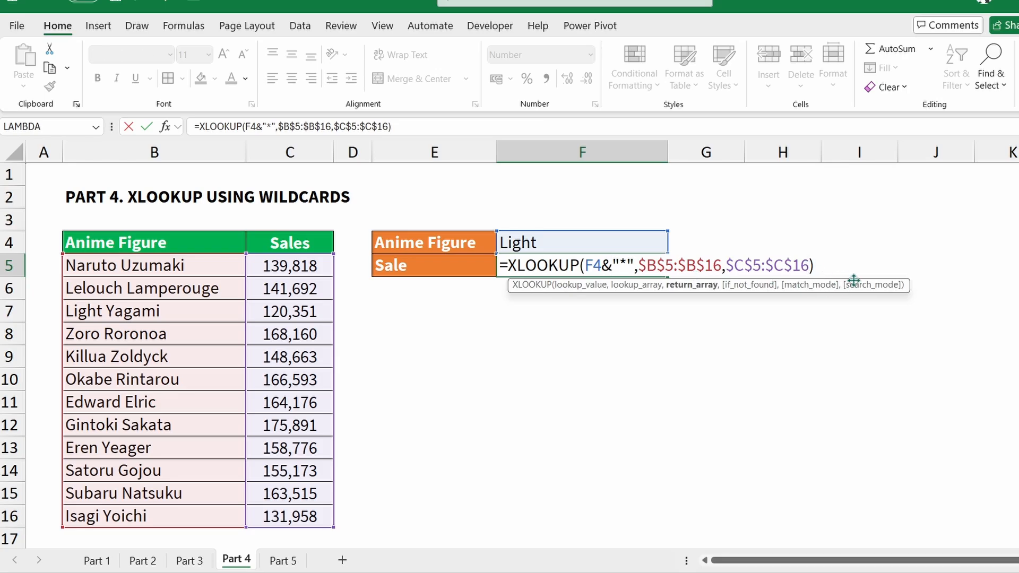
text(,)
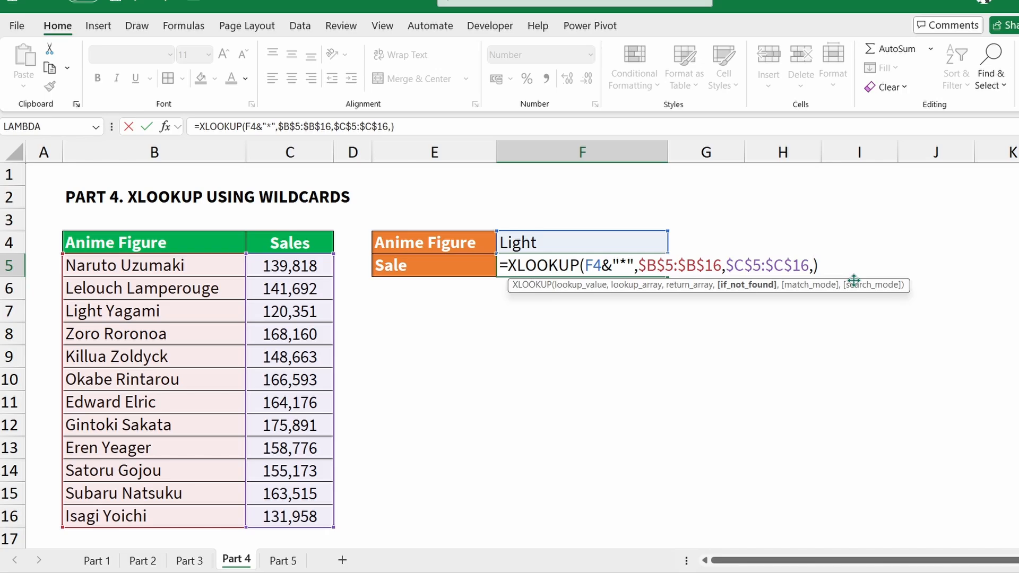
text(,)
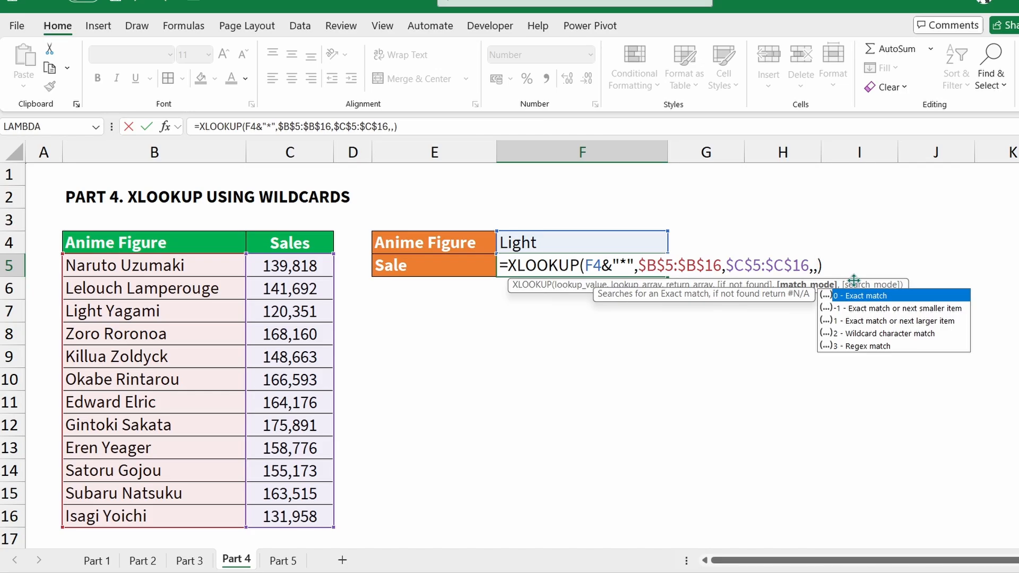
key(Down)
key(Down)
key(Down)
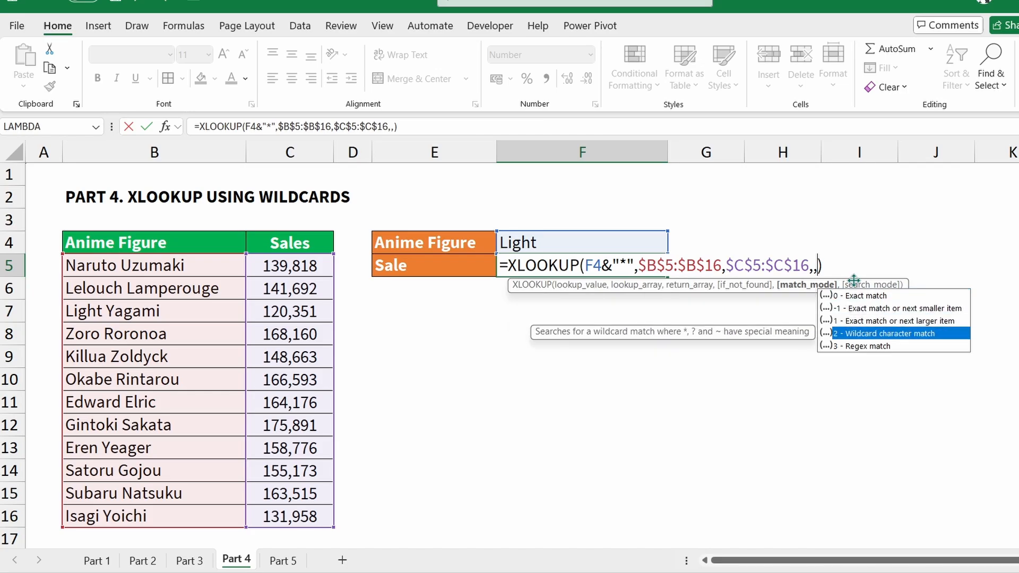
key(Up)
key(Down)
text(2)
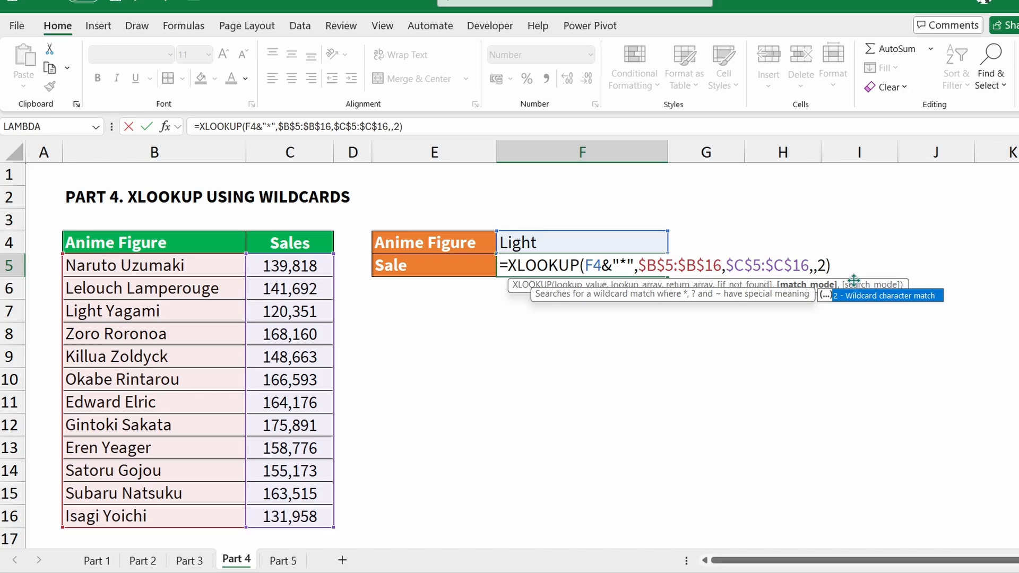
key(Return)
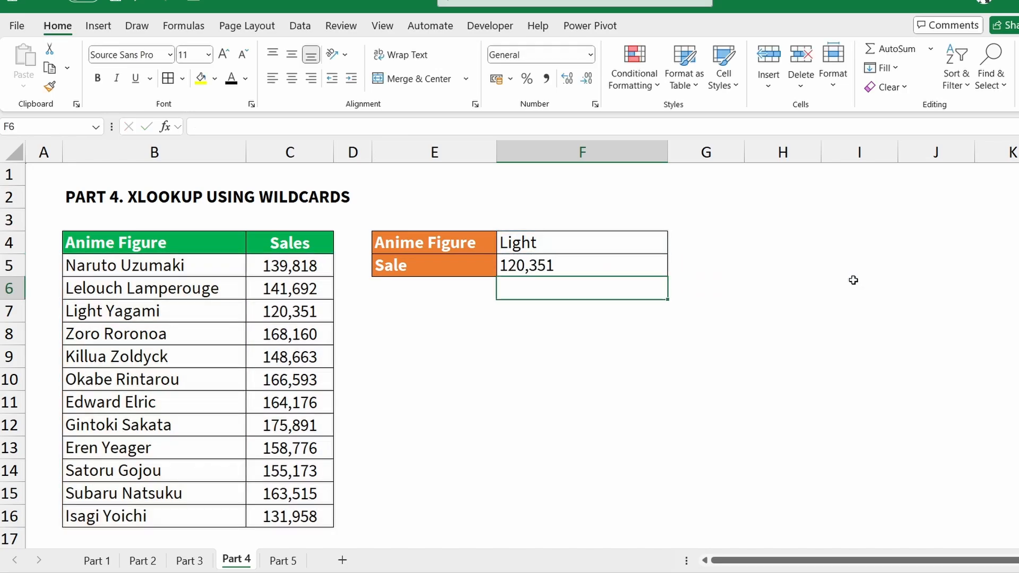
Fill Sale cell F5 and the matching table cell C7 with yellow
key(Up)
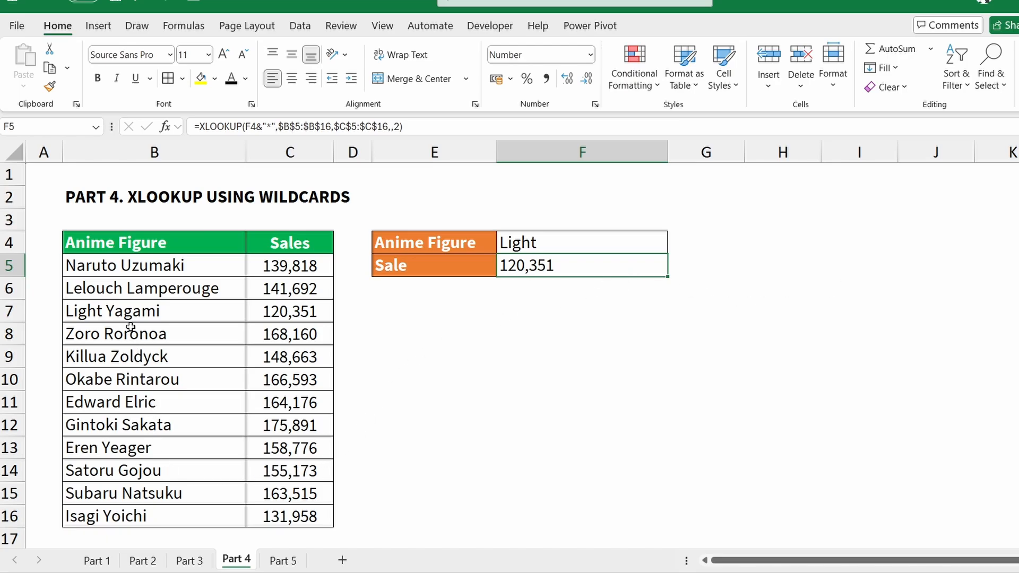
click(293, 308)
click(201, 80)
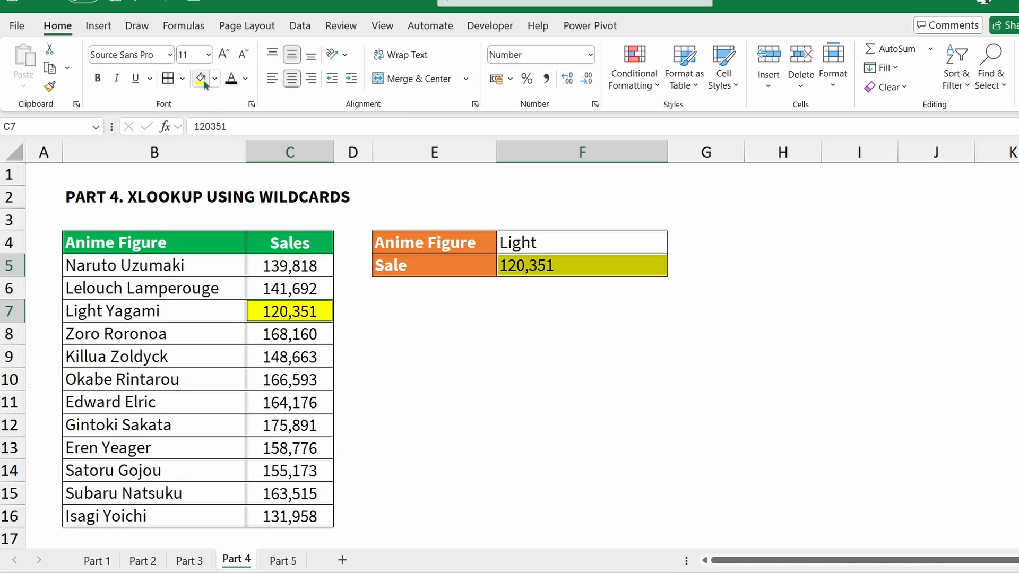
click(498, 357)
Set the Anime Figure in F4 to NARUTO and select the matching sales cell C5 together with F5
click(540, 238)
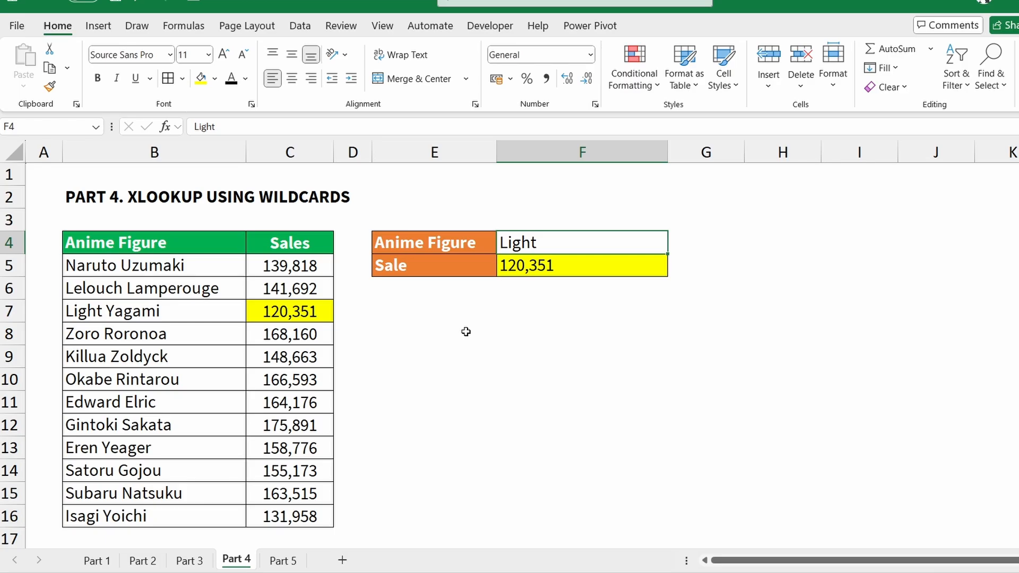
text(NARUTO)
key(Return)
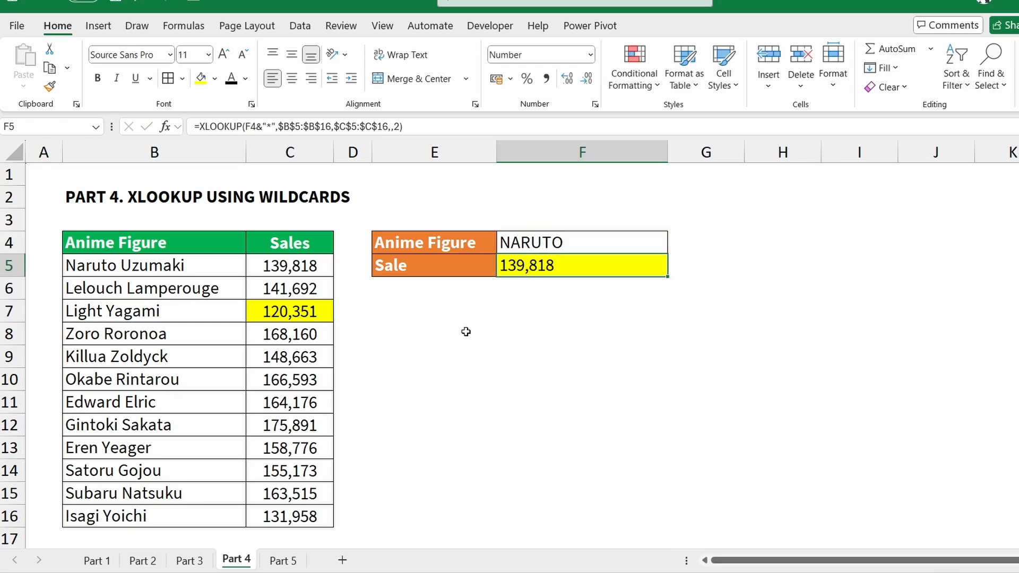
ctrl+click(293, 264)
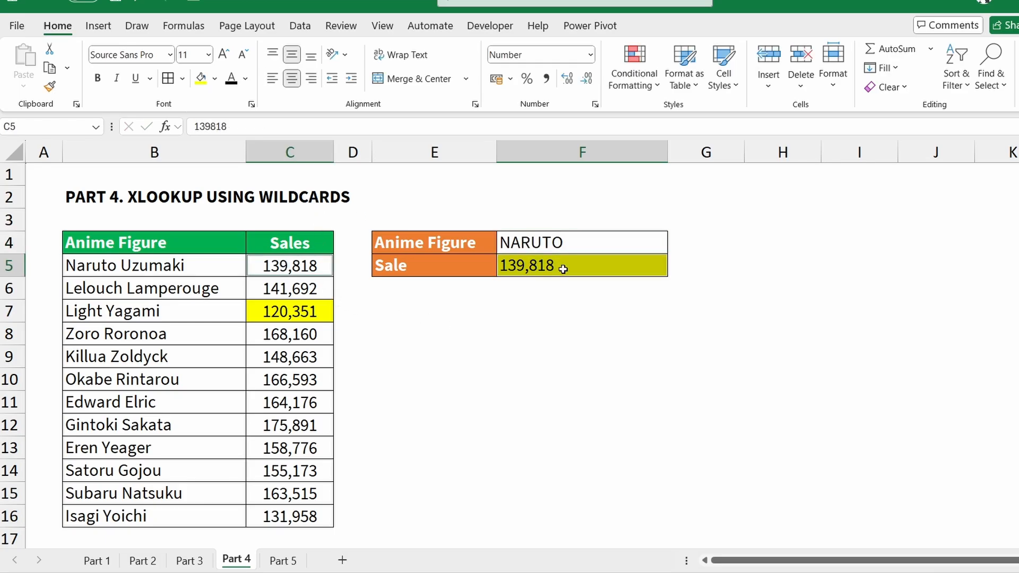
Set the Anime Figure in F4 to Isagi
click(558, 242)
text(ISA)
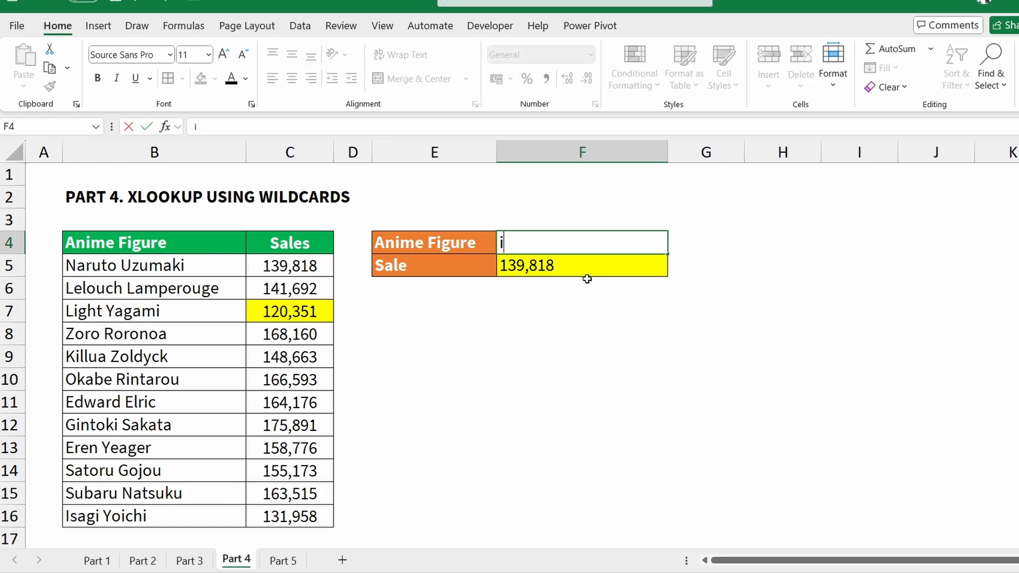
key(BackSpace)
key(BackSpace)
key(BackSpace)
text(Isagi)
key(Return)
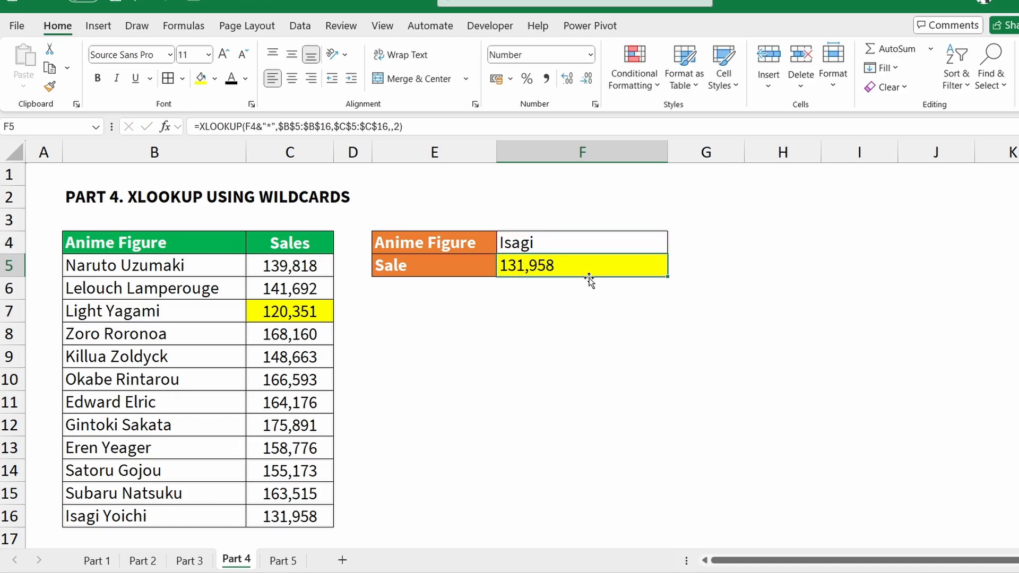
click(604, 331)
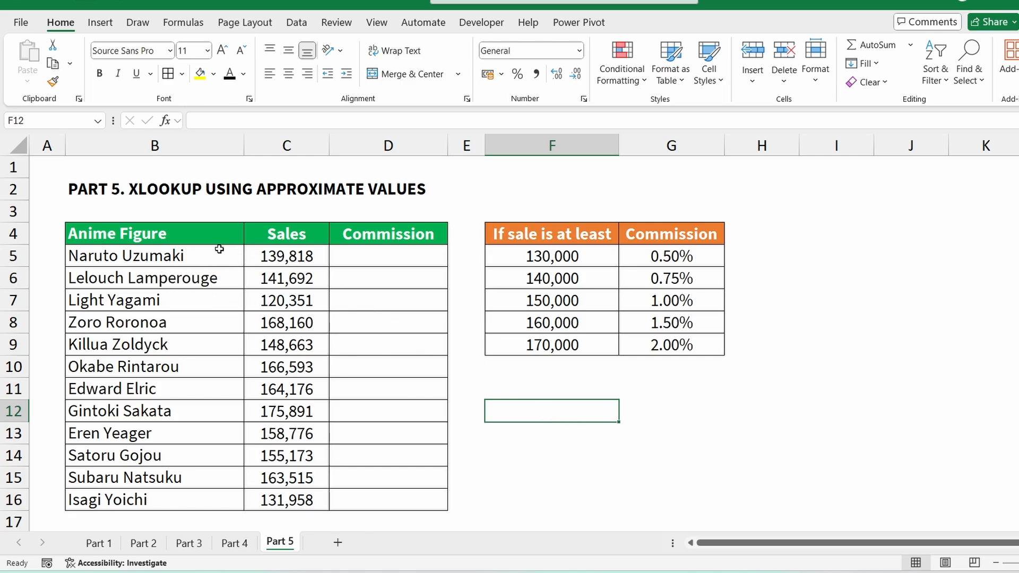
Examine the Sales column against the minimum-sale thresholds and commission rates on the Part 5 sheet
drag(282, 252, 297, 500)
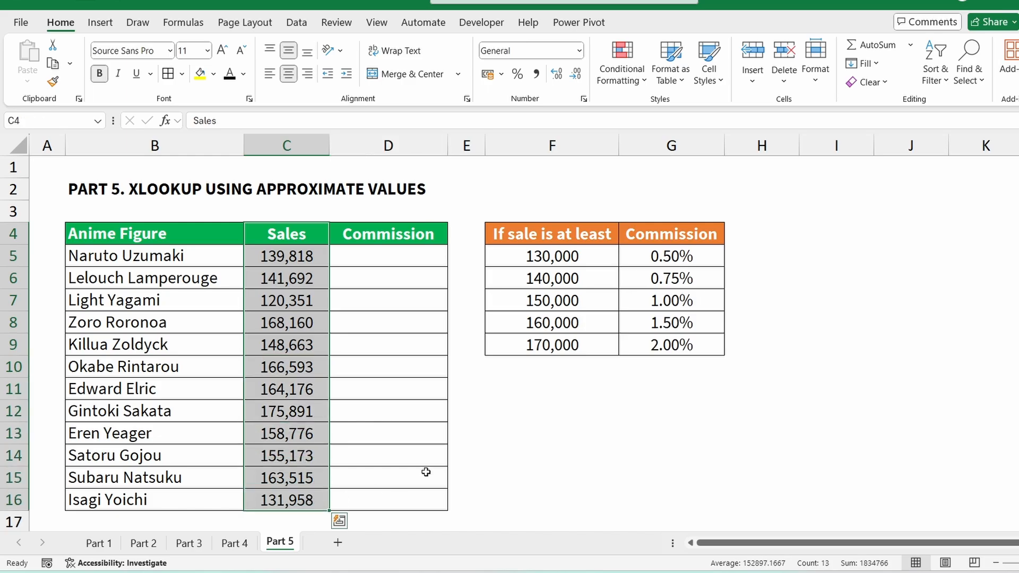
click(530, 389)
mouse_move(673, 256)
mouse_down()
mouse_move(684, 277)
mouse_move(682, 349)
mouse_up()
drag(552, 344, 529, 273)
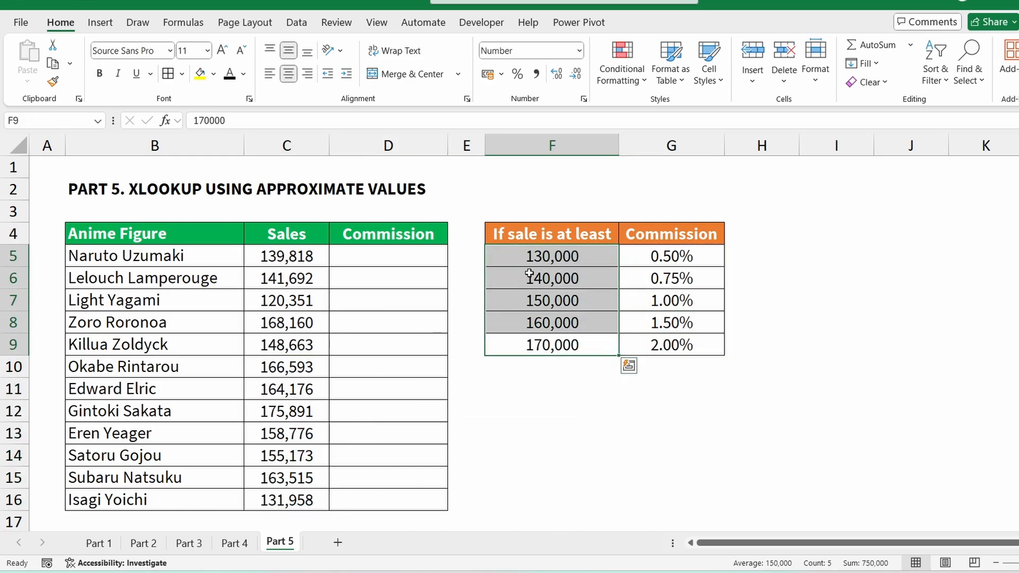
drag(304, 278, 297, 499)
click(525, 413)
click(547, 256)
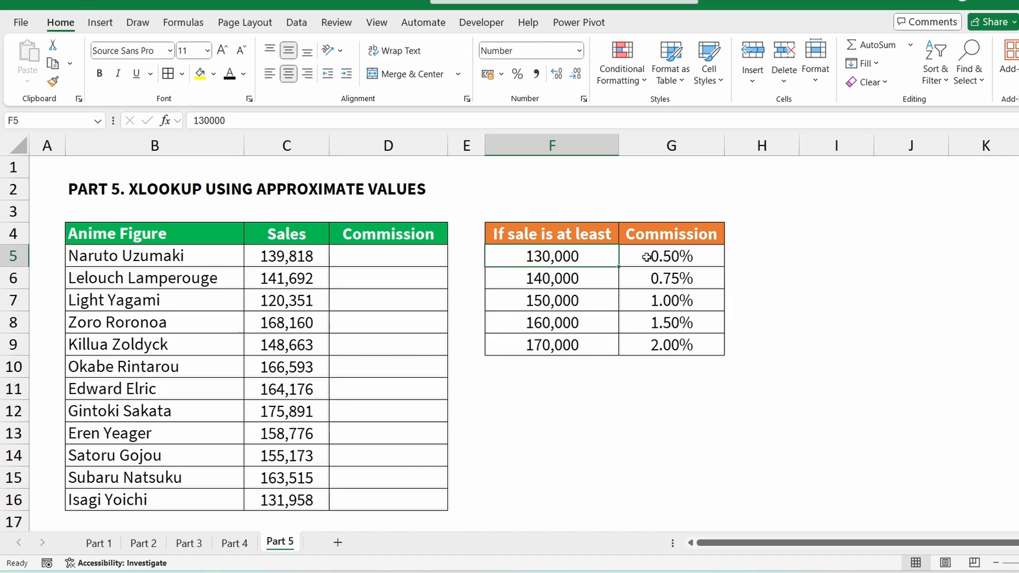
Enter =XLOOKUP(C5,$F$5:$F$9,$G$5:$G$9) in Commission cell D5, with absolute references for the threshold and rate ranges
click(589, 281)
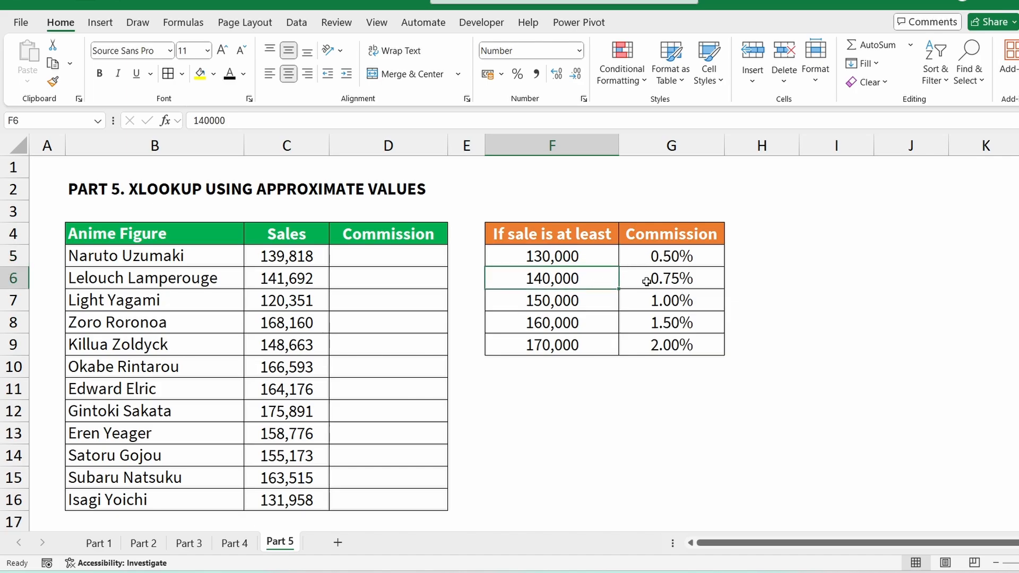
click(589, 391)
click(431, 260)
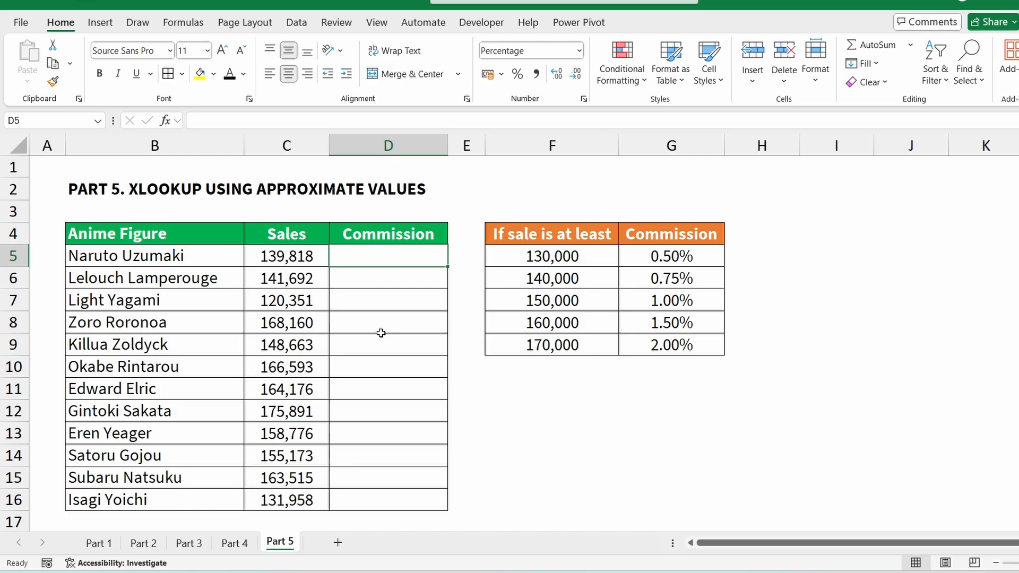
text(=xl)
key(Tab)
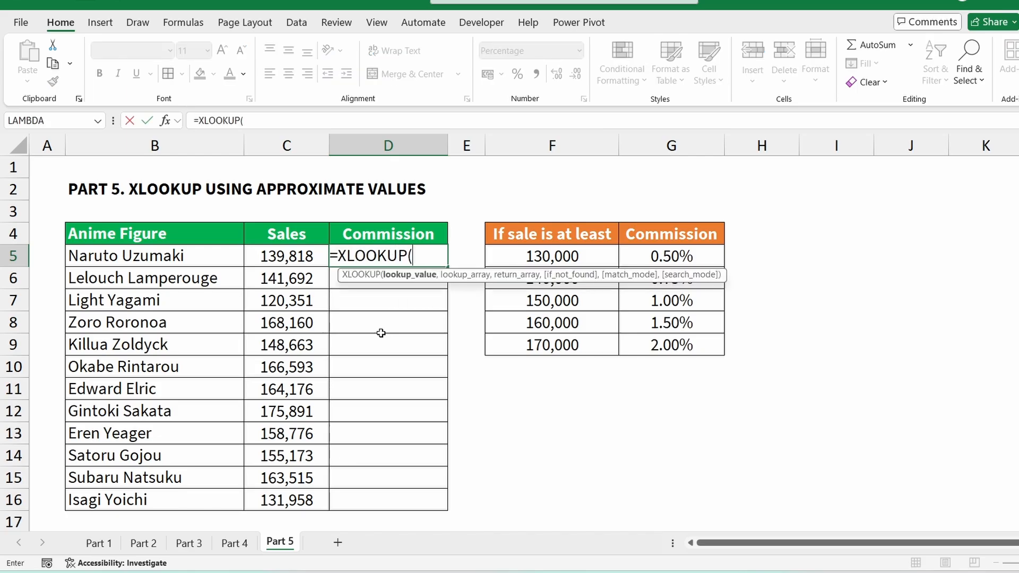
click(299, 251)
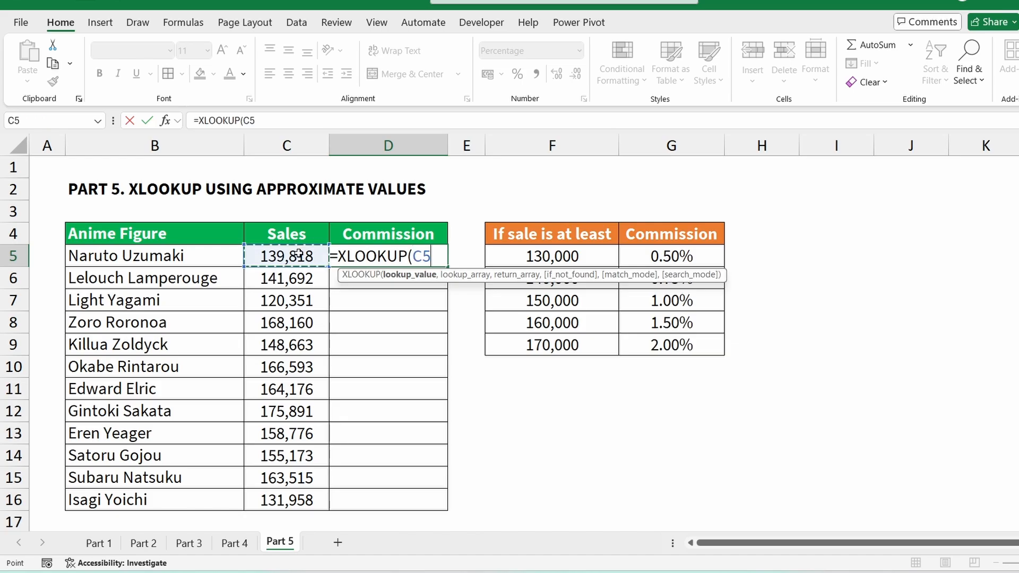
text(,)
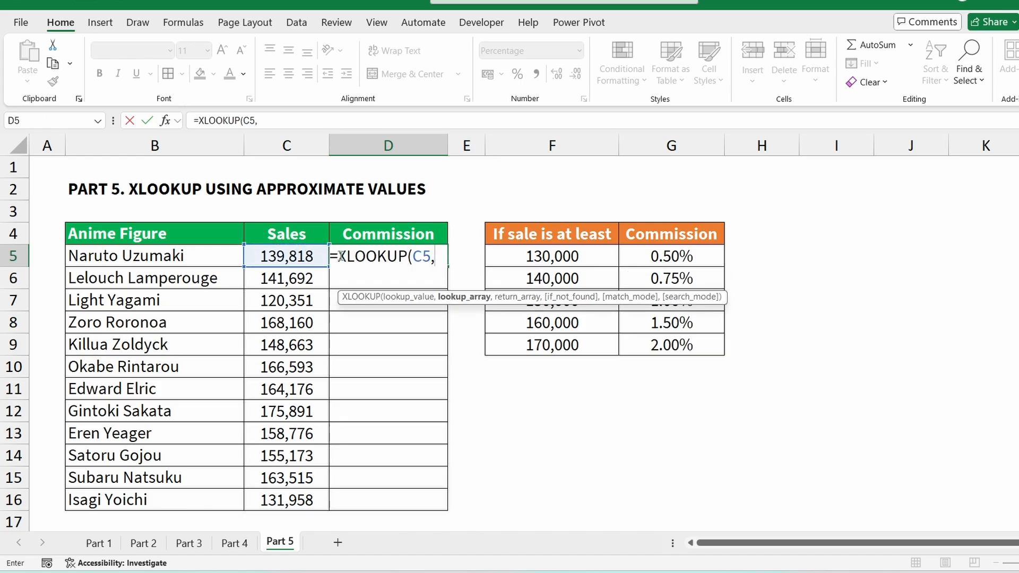
drag(553, 259, 553, 340)
key(F4)
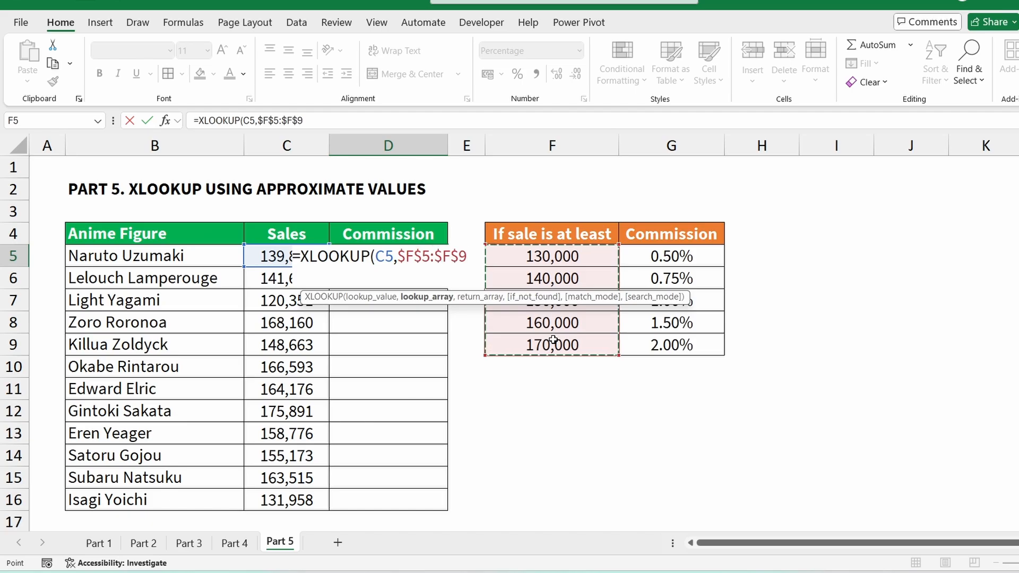
text(,)
drag(684, 252, 684, 342)
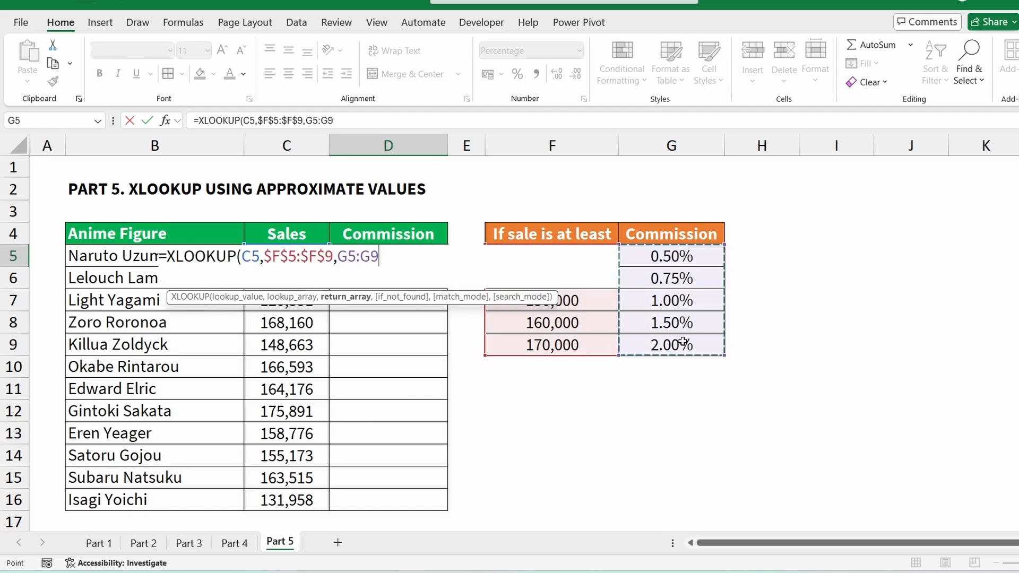
key(F4)
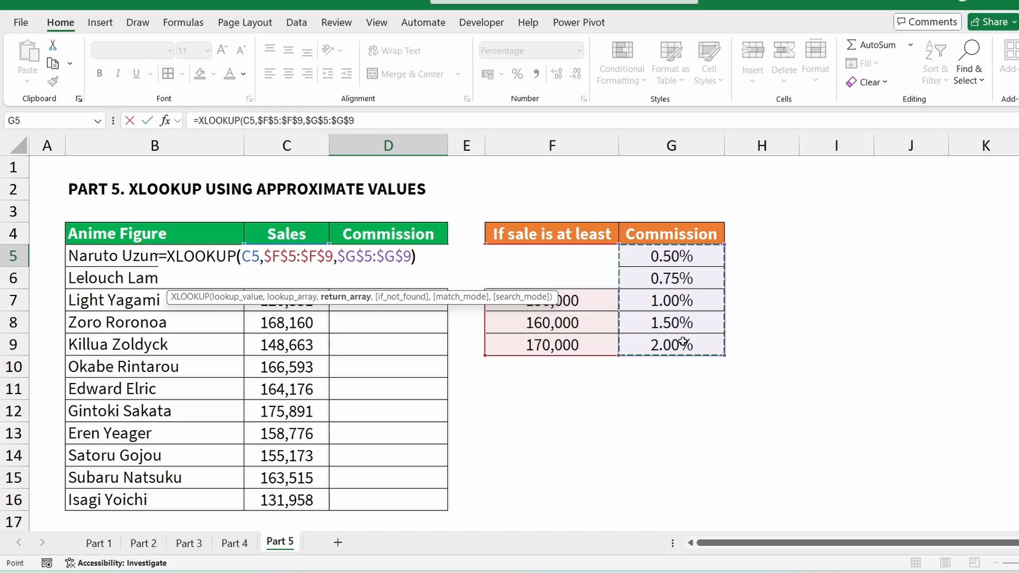
key(Return)
Copy the D5 Commission formula to D6:D16
key(Up)
key(ctrl+c)
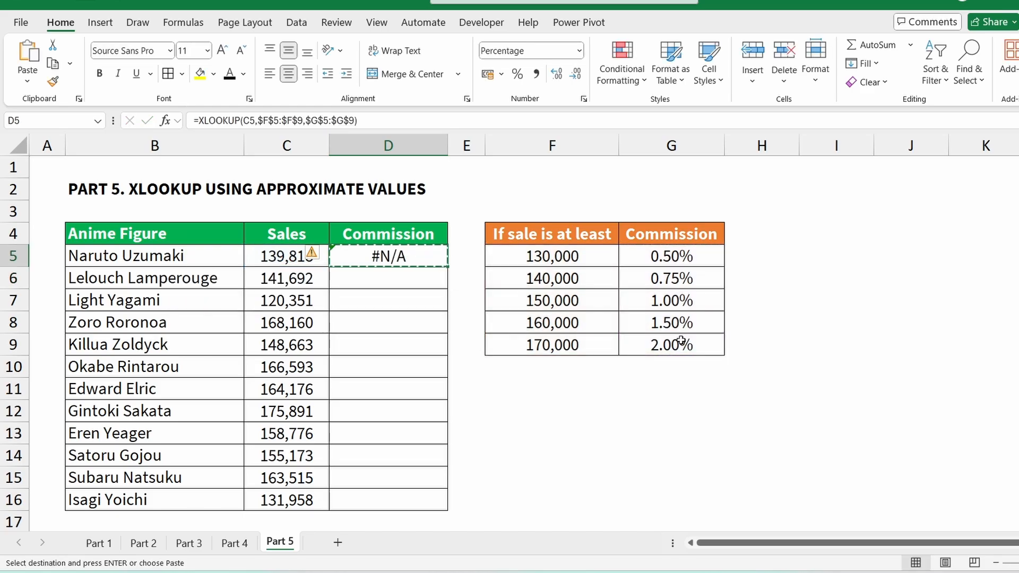
drag(422, 277, 409, 506)
key(ctrl+v)
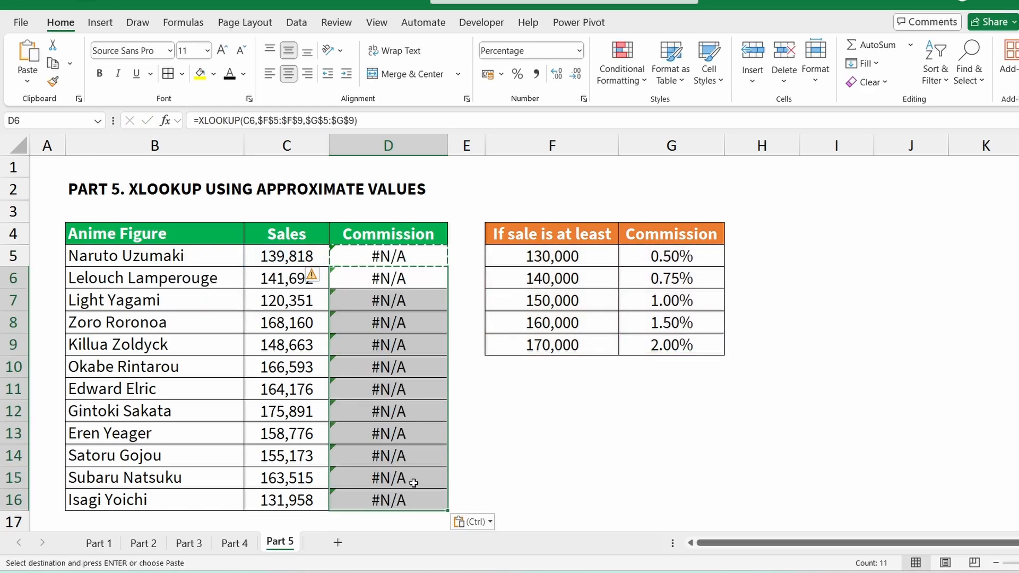
key(Escape)
key(Up)
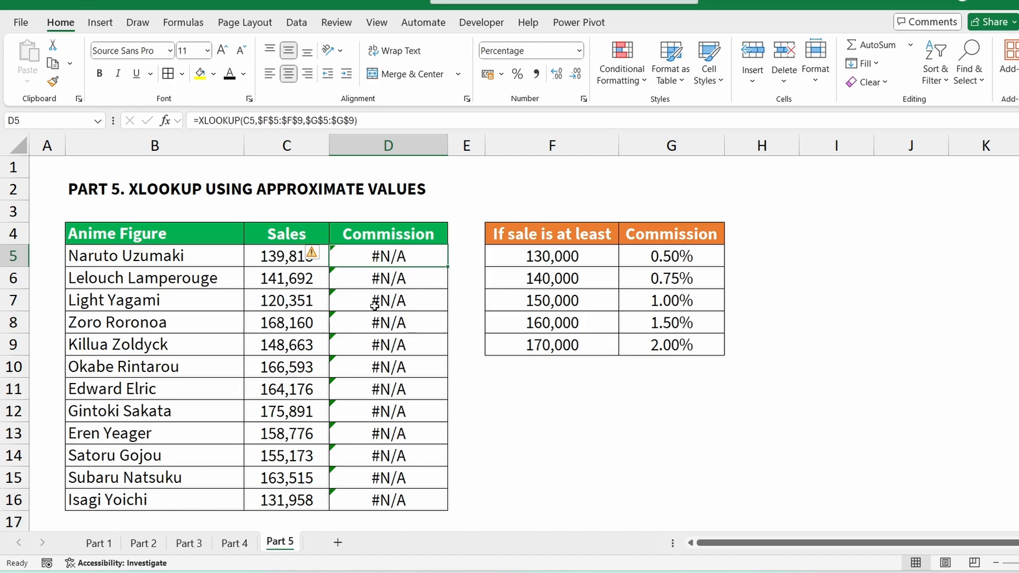
Extend the XLOOKUP in D5 with an empty if_not_found argument and match mode -1, exact match or next smaller item
click(285, 259)
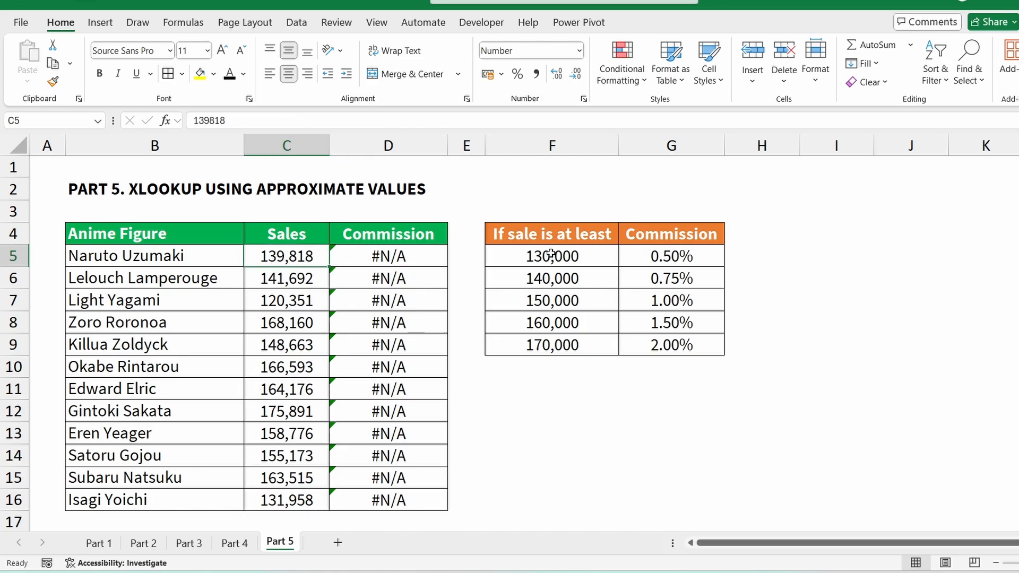
drag(550, 259, 554, 351)
click(553, 376)
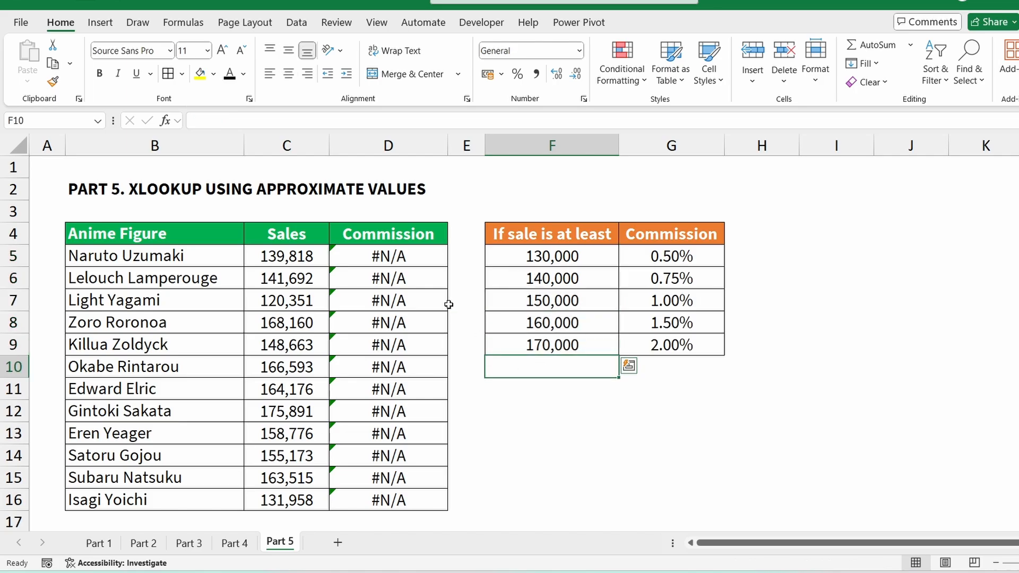
click(399, 259)
click(396, 121)
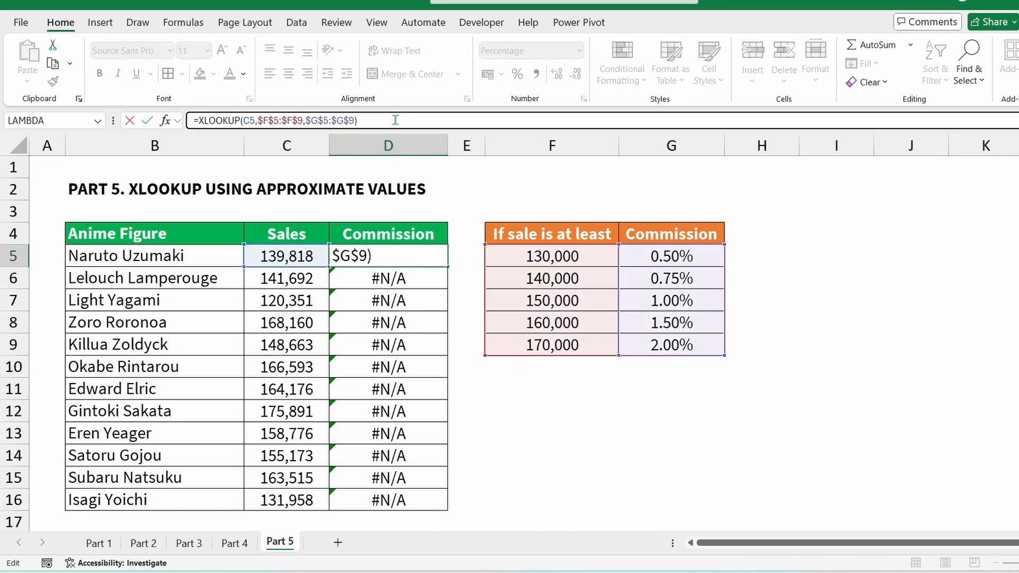
key(BackSpace)
text(,,)
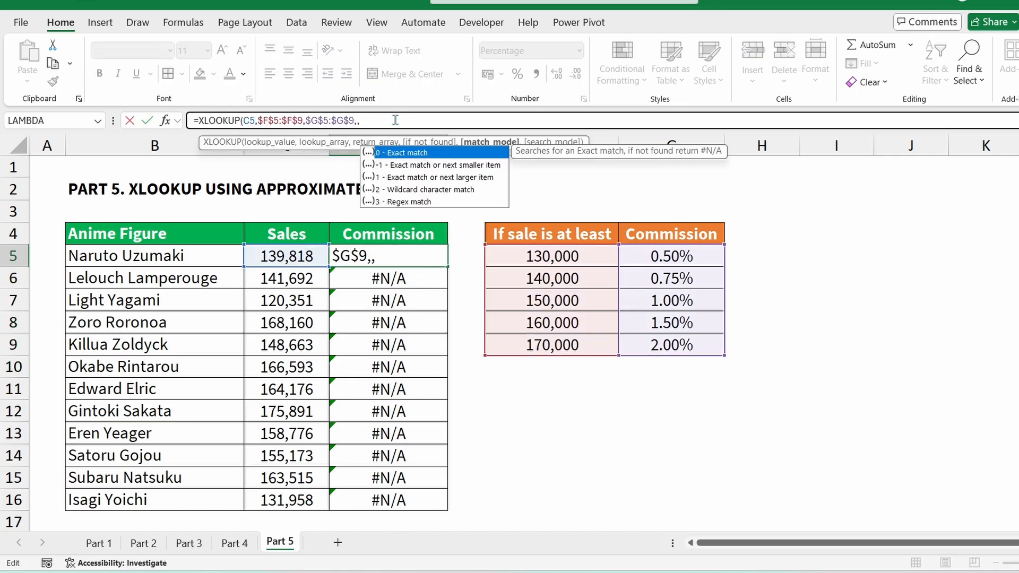
key(Down)
key(Down)
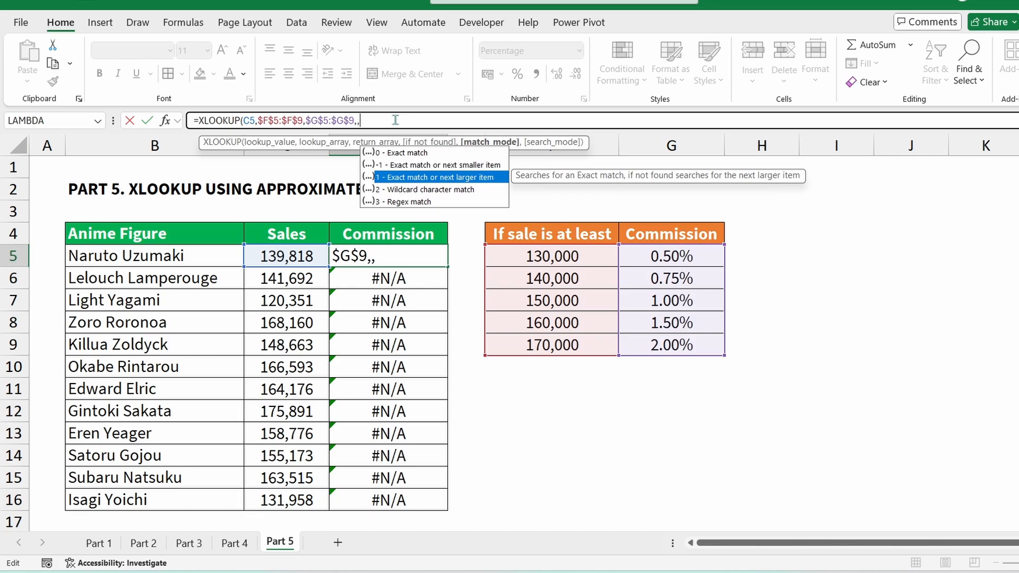
key(Up)
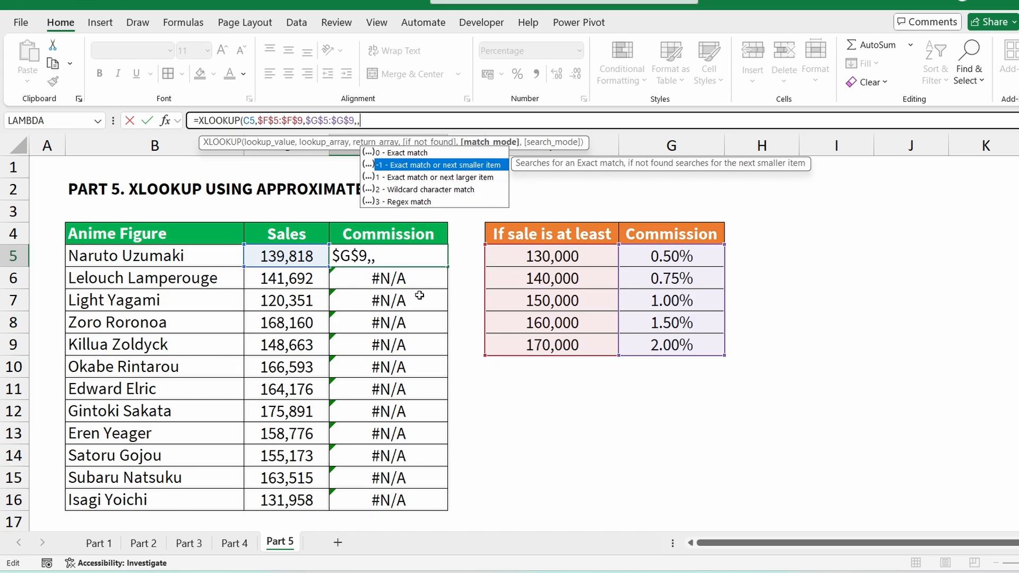
text(-1)
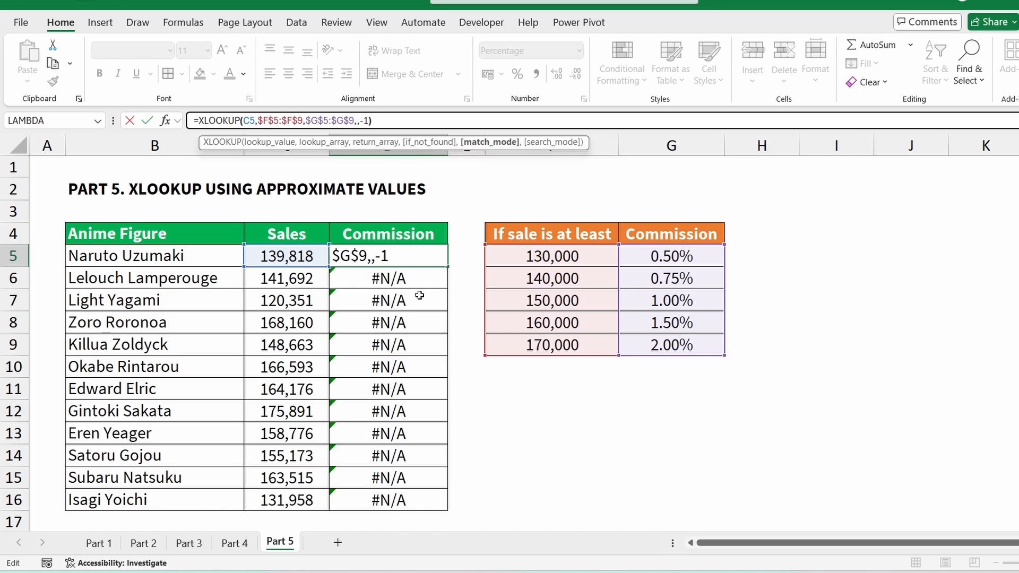
key(Return)
key(Up)
key(ctrl+c)
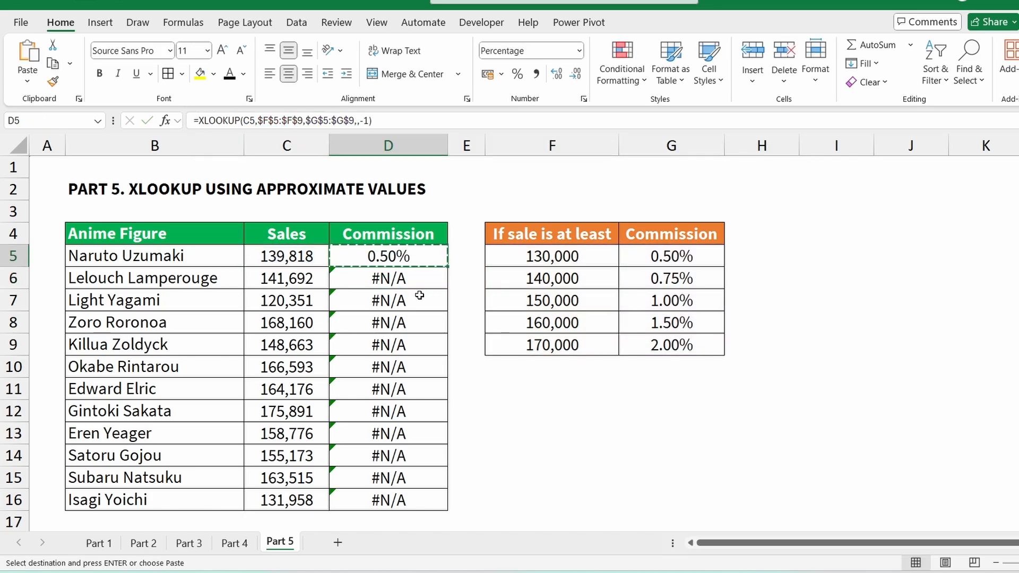
key(Down)
key(ctrl+shift+Down)
key(Up)
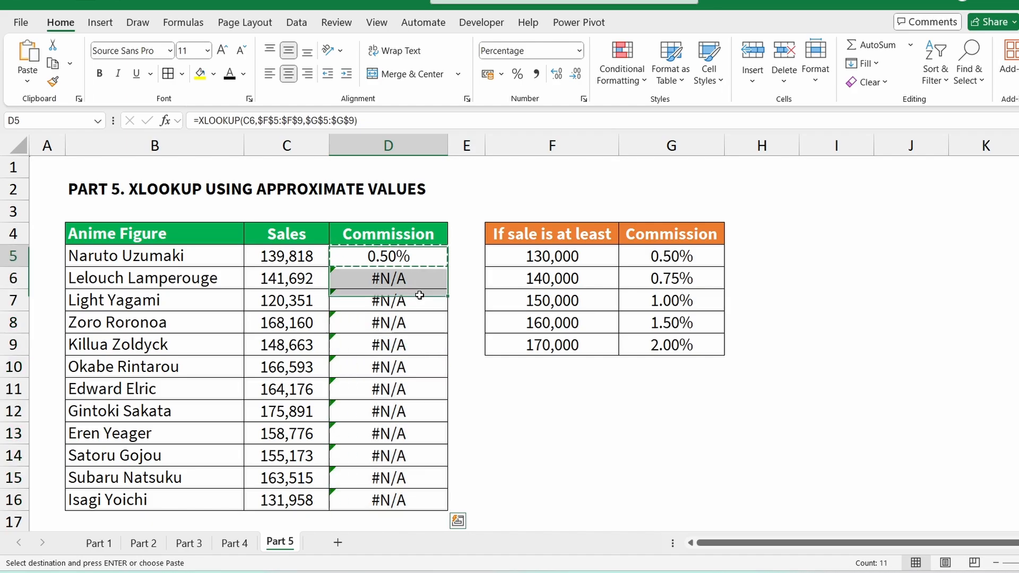
key(Escape)
key(ctrl+c)
key(Down)
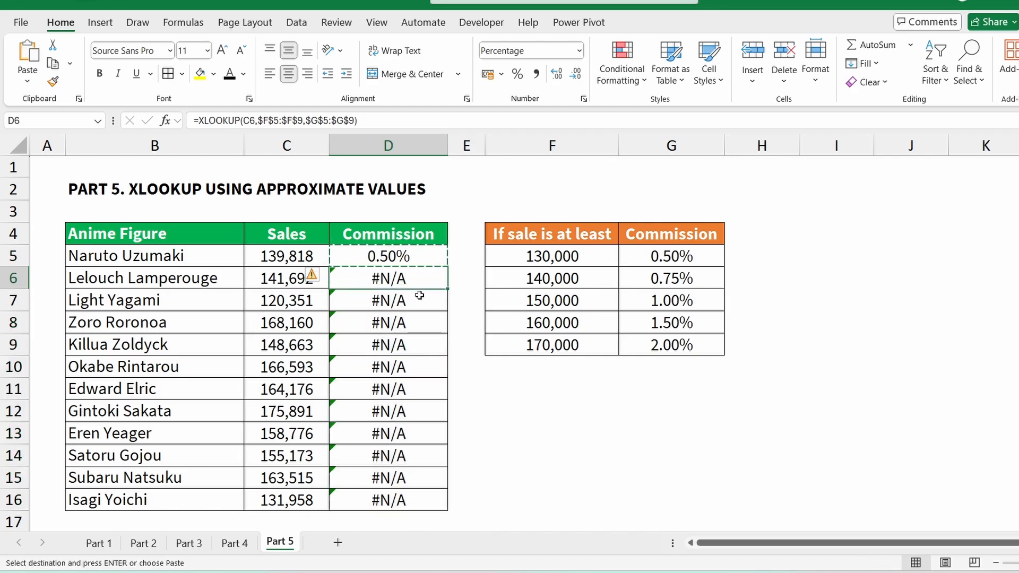
key(Up)
key(Escape)
key(Down)
key(Up)
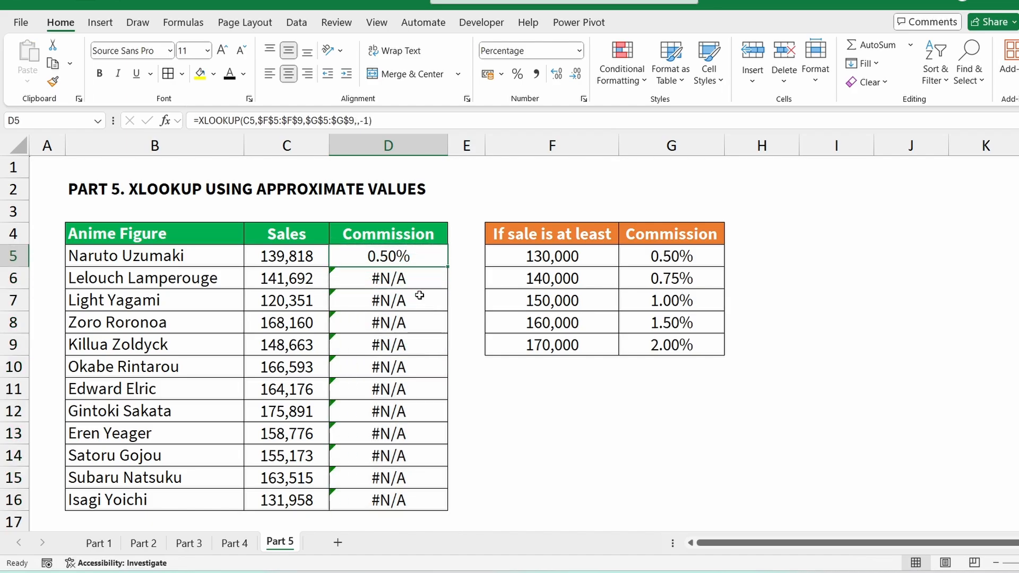
key(ctrl+c)
key(Down)
key(Escape)
Fill the approximate-match XLOOKUP formula from D5 down through D16
key(Up)
key(Down)
key(Up)
key(ctrl+shift+Down)
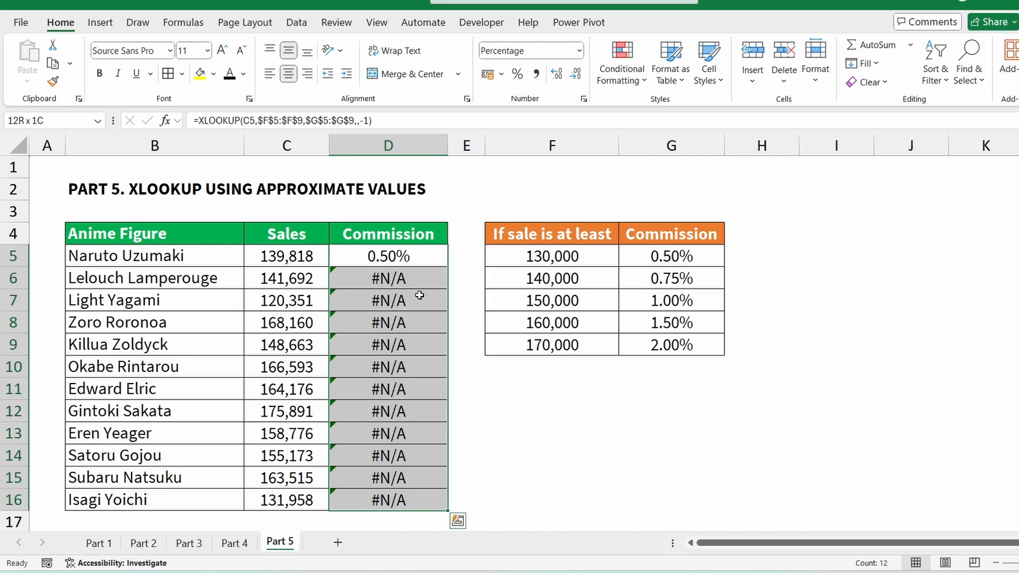
key(ctrl+d)
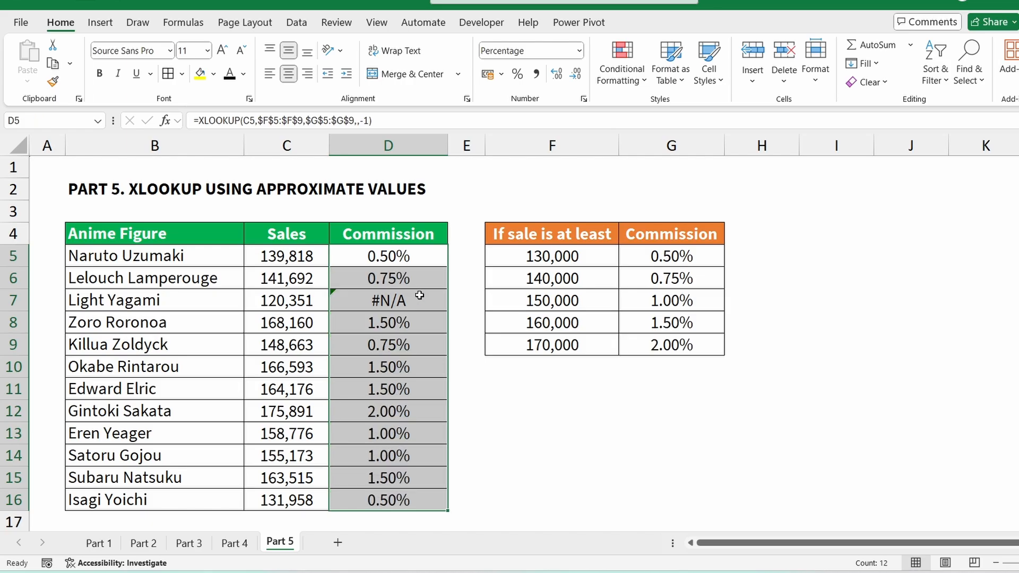
Examine the Commission results in column D, comparing Light Yagami's sale in row 7 with the minimum-sale thresholds
click(419, 296)
click(424, 261)
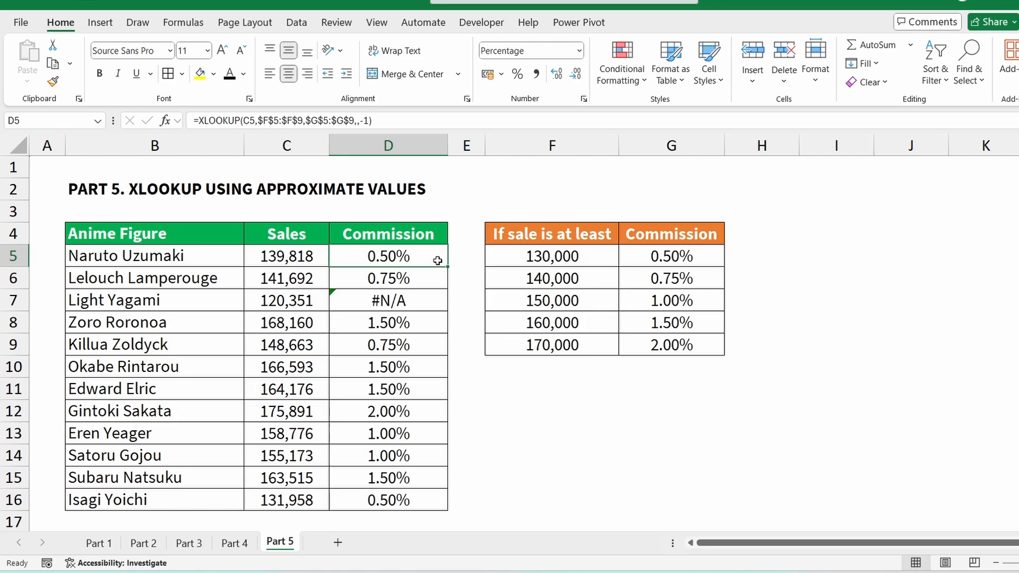
drag(415, 281, 400, 494)
click(411, 416)
click(400, 300)
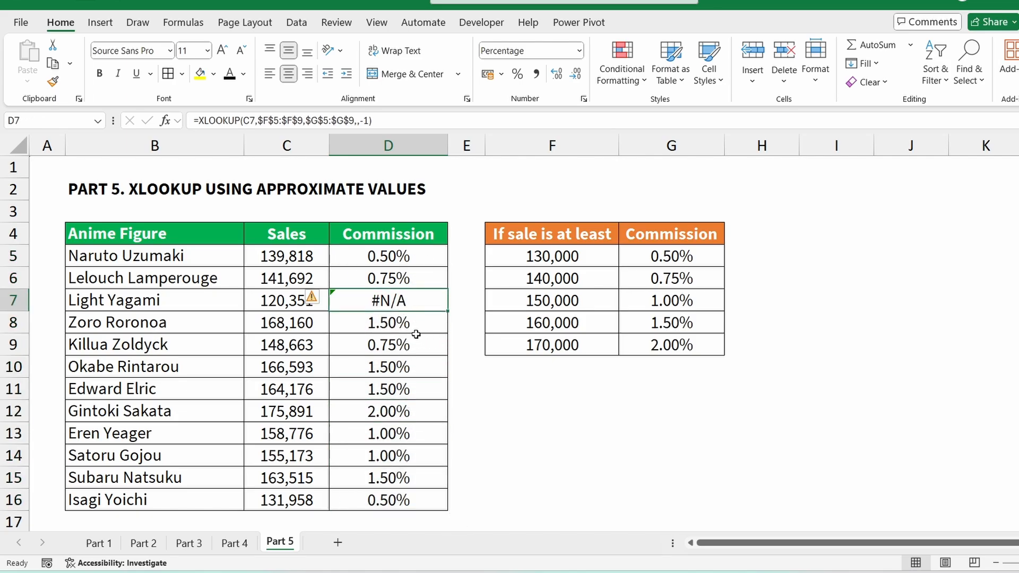
click(277, 308)
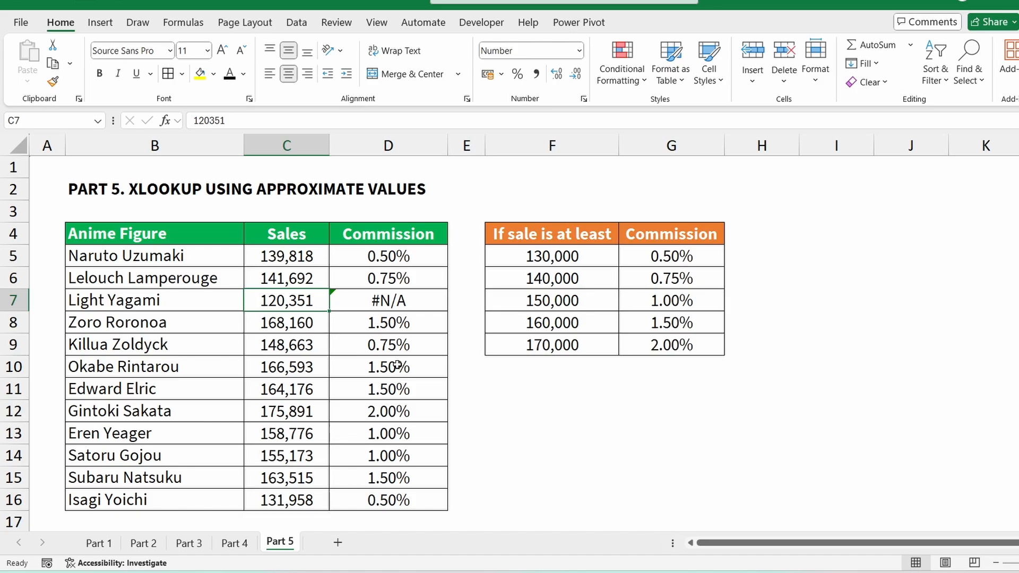
click(408, 307)
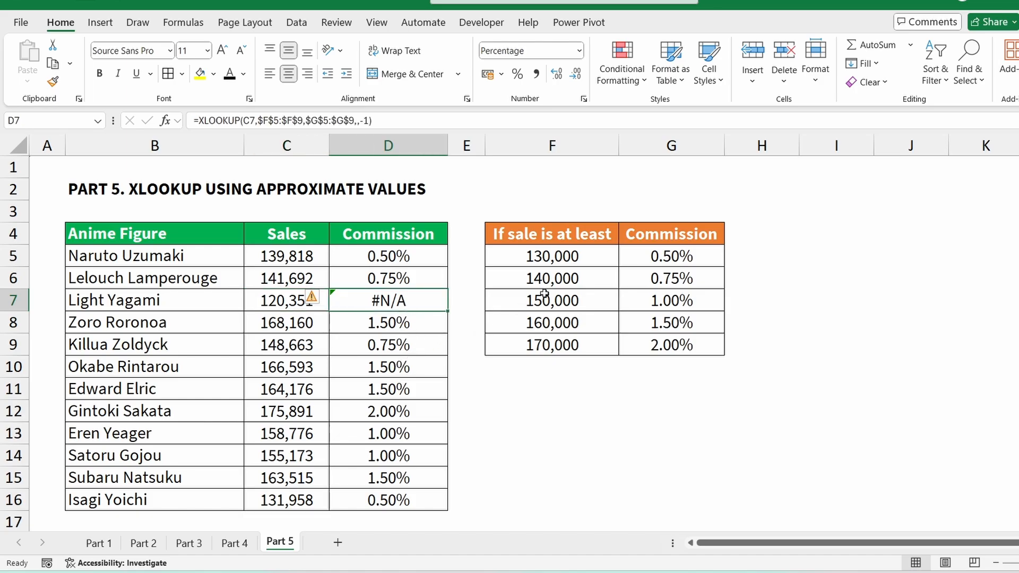
drag(546, 256, 552, 345)
click(543, 386)
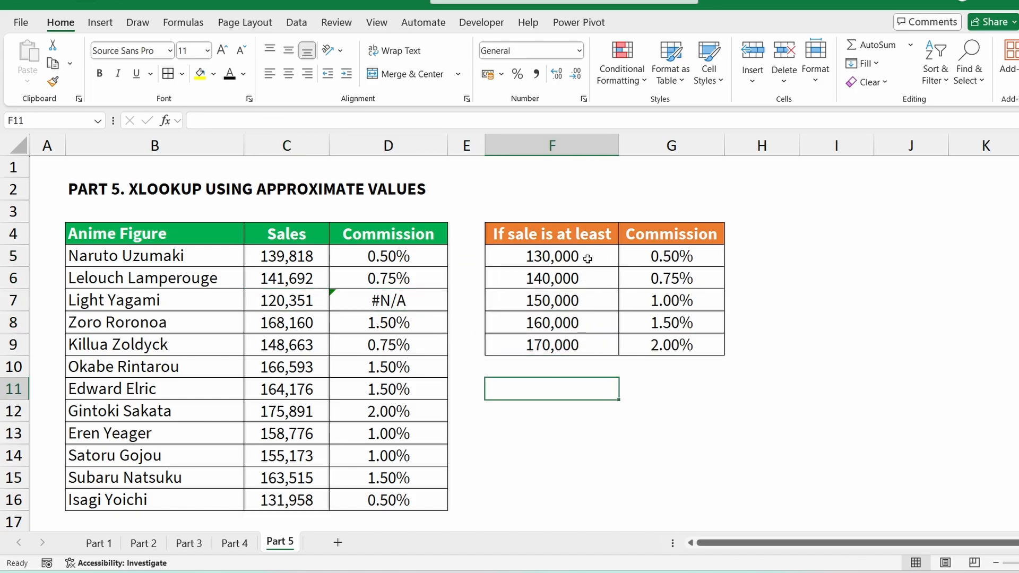
drag(587, 258, 595, 336)
click(552, 381)
Try 0 as the if_not_found argument of the XLOOKUP in D7, and undo the edit
click(410, 303)
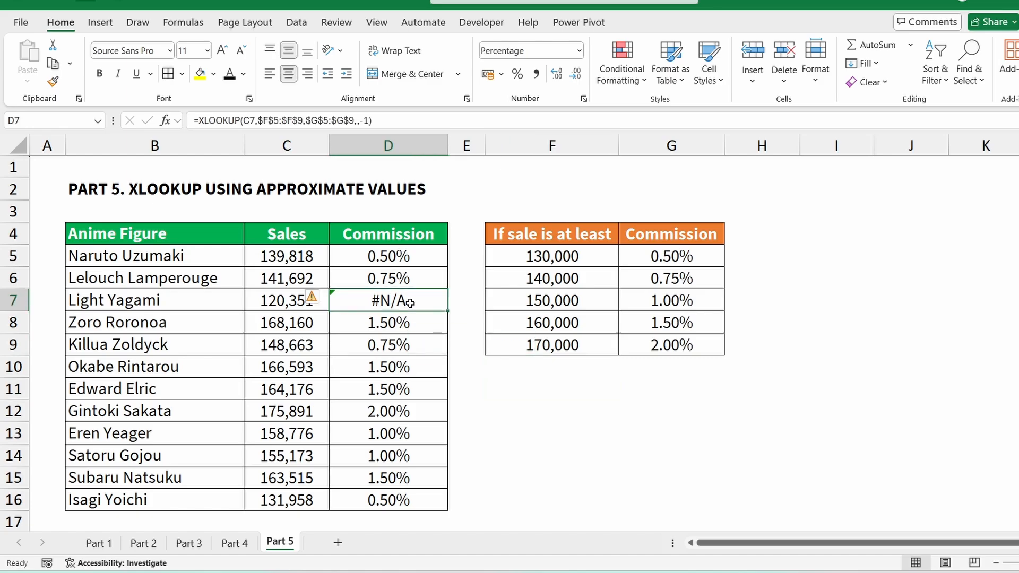
click(358, 120)
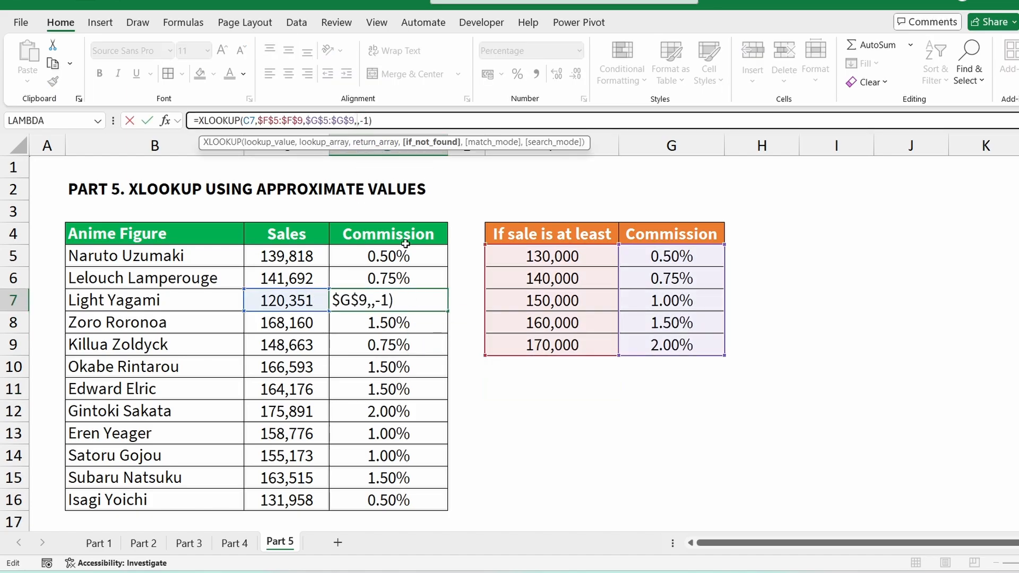
text(0)
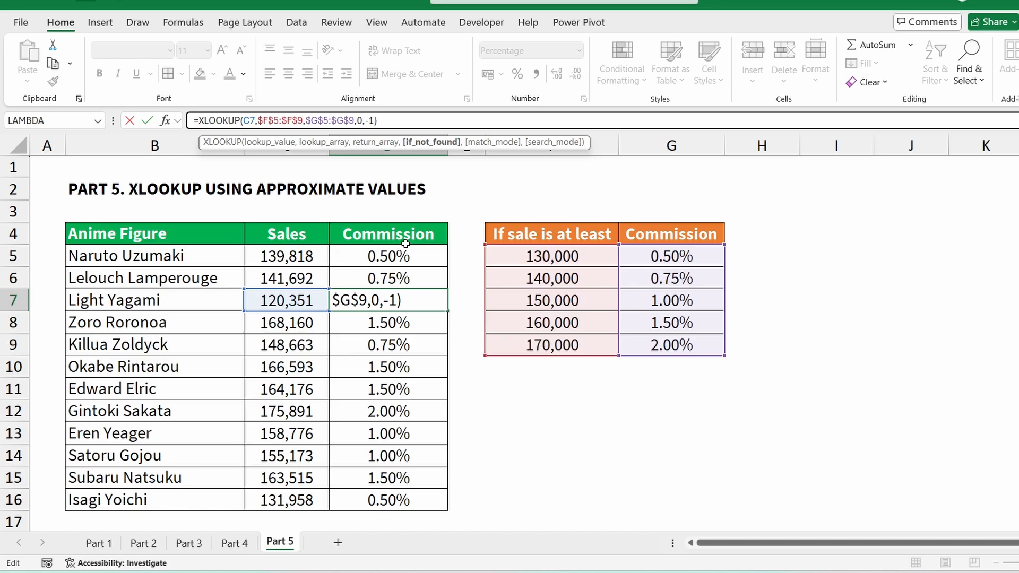
key(Return)
key(Up)
key(ctrl+c)
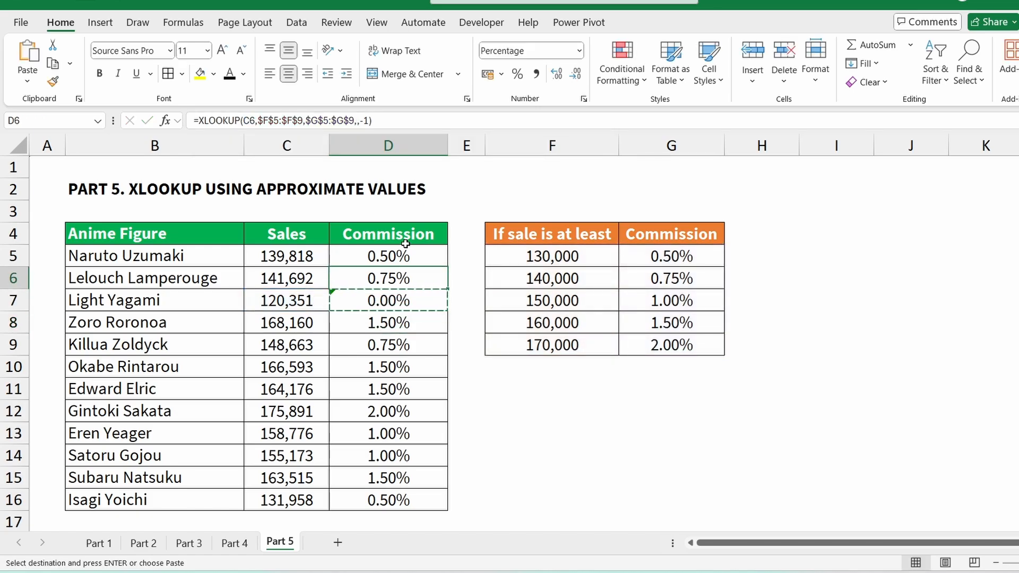
key(Escape)
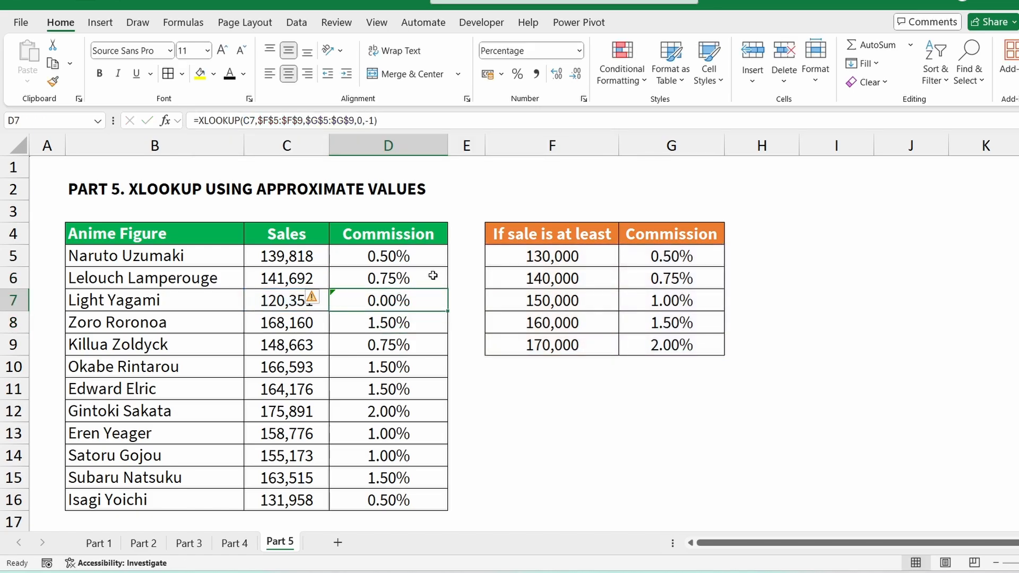
key(ctrl+z)
Add 0 as the if_not_found argument of the XLOOKUP in D5 and fill the formula down through D16
click(417, 258)
click(355, 121)
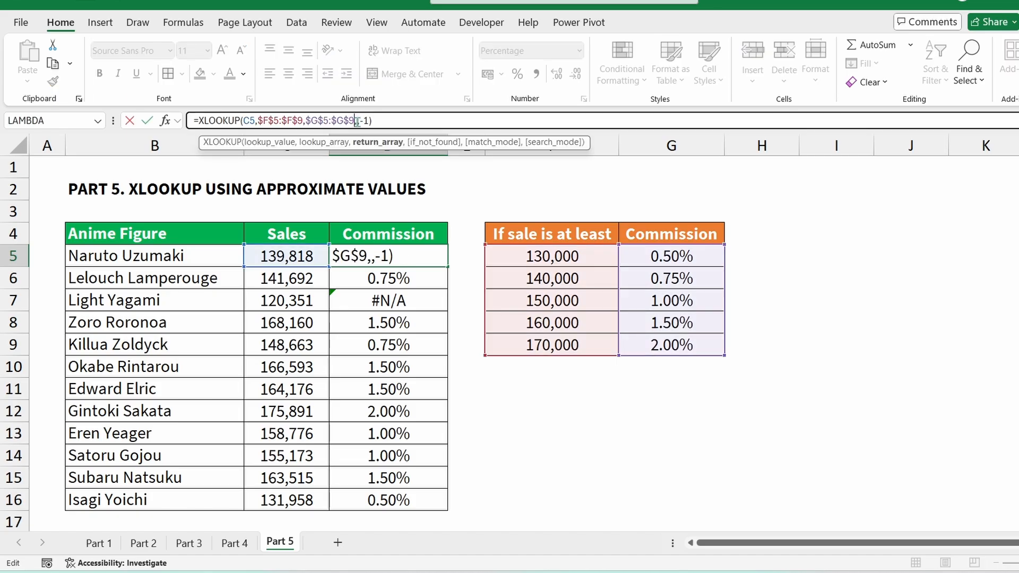
text(0)
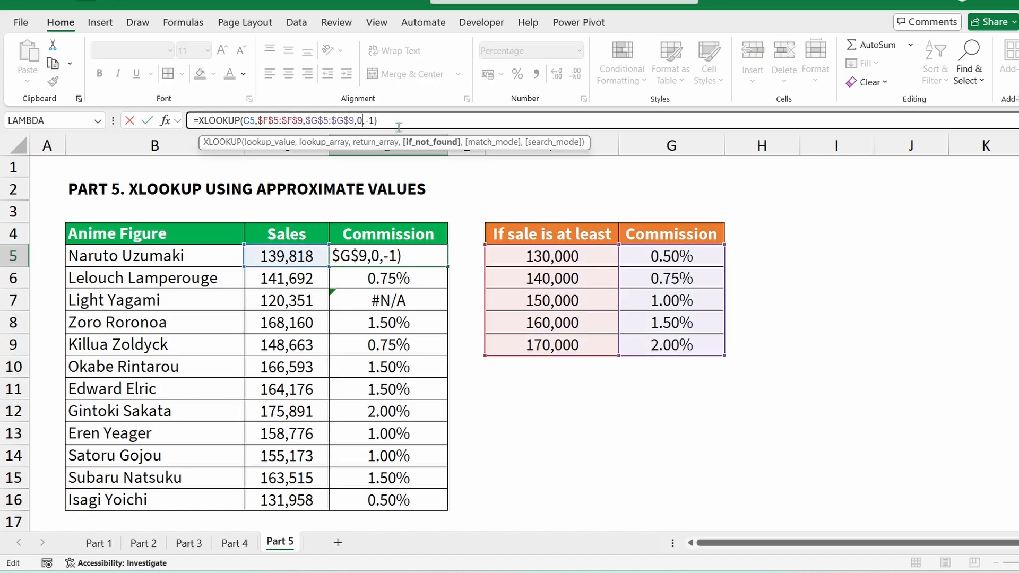
key(Return)
key(Up)
key(ctrl+shift+Down)
key(ctrl+d)
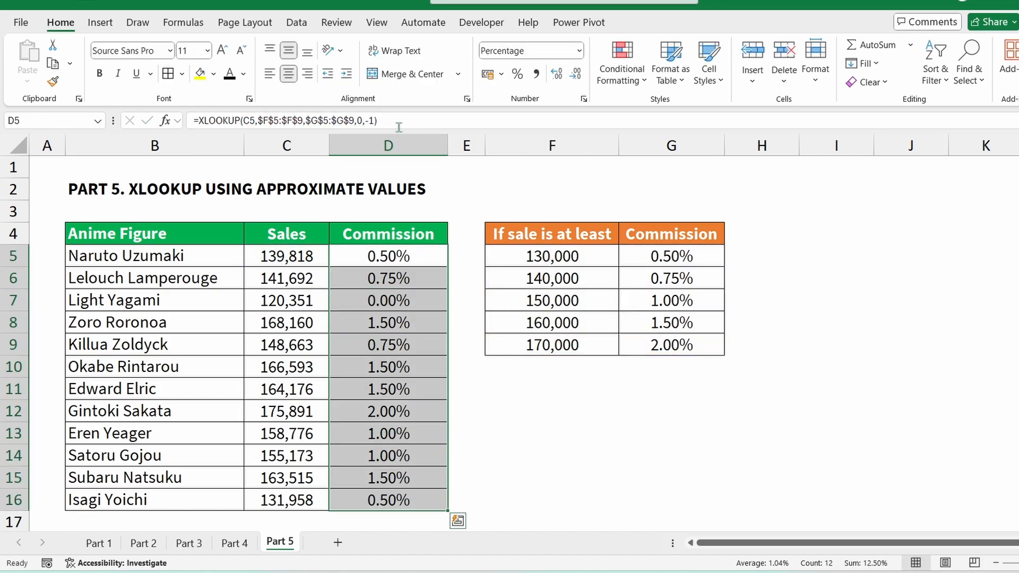
Check the Commission results across D5:D16, including the formula for Light Yagami's sale in row 7
click(383, 306)
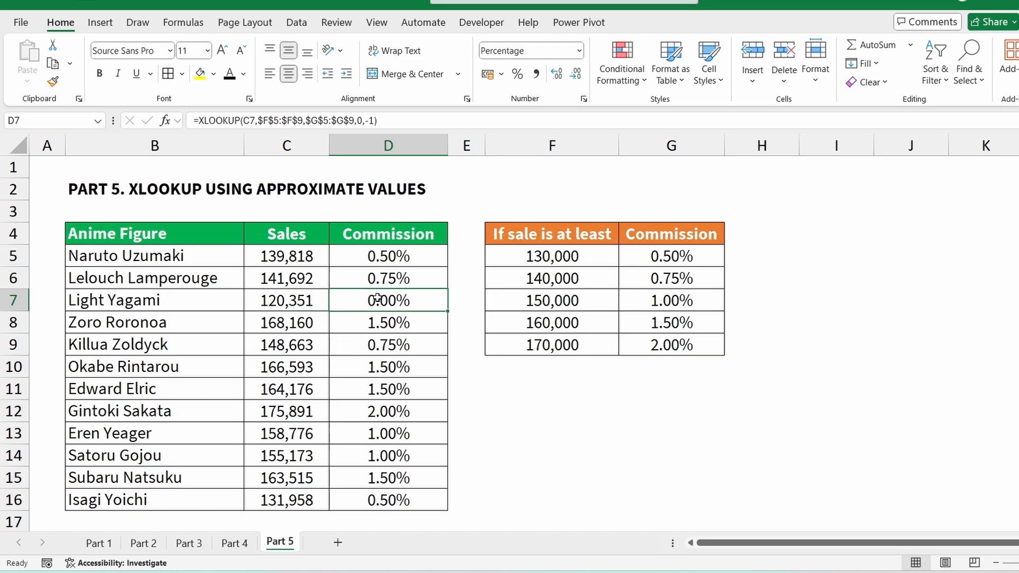
click(398, 365)
drag(402, 259, 423, 494)
Highlight Naruto Uzumaki's commission in D5 and the matching commission rate in G5 with yellow fill
click(282, 257)
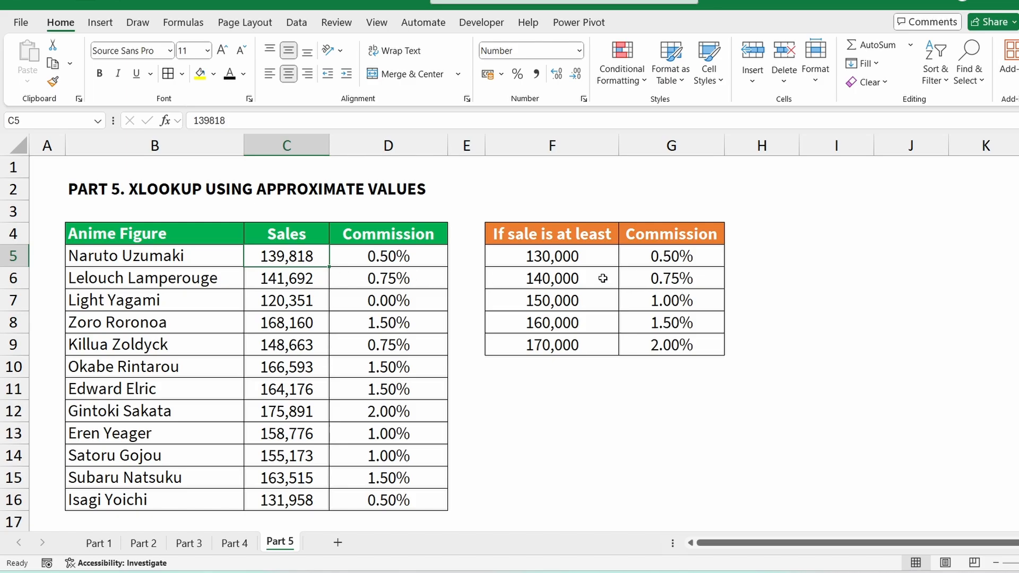
click(418, 257)
click(679, 256)
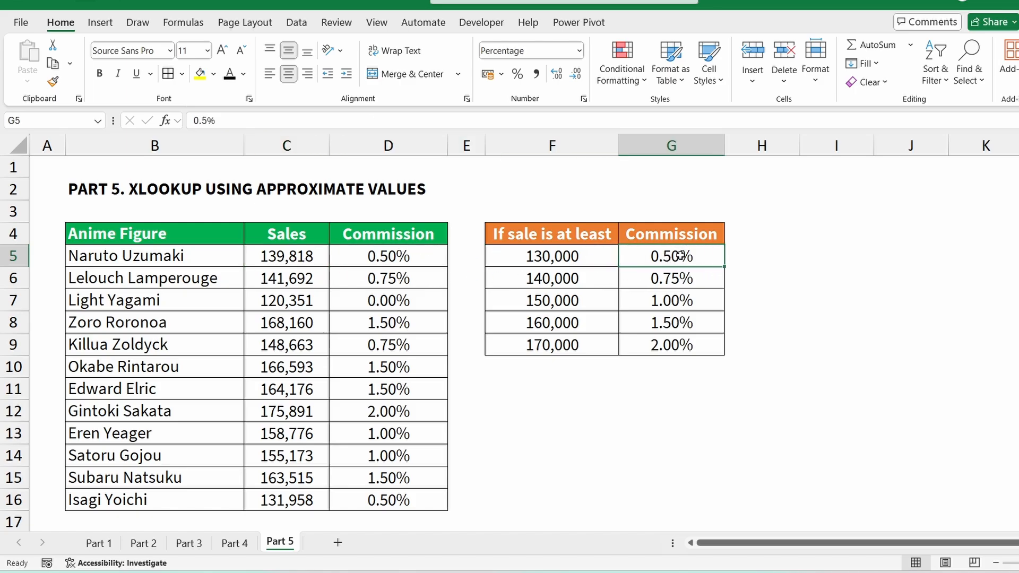
ctrl+click(408, 254)
click(200, 73)
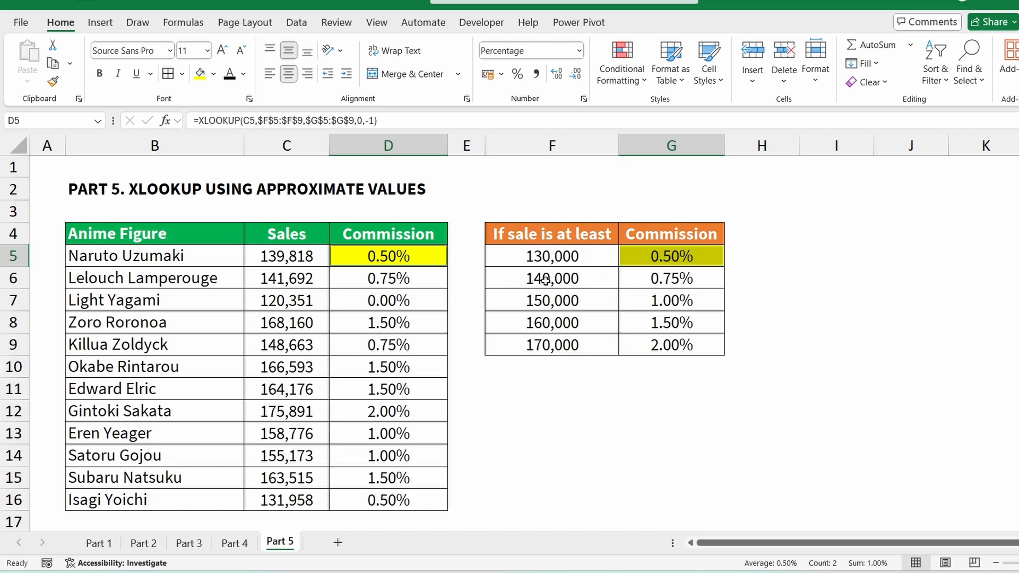
click(280, 286)
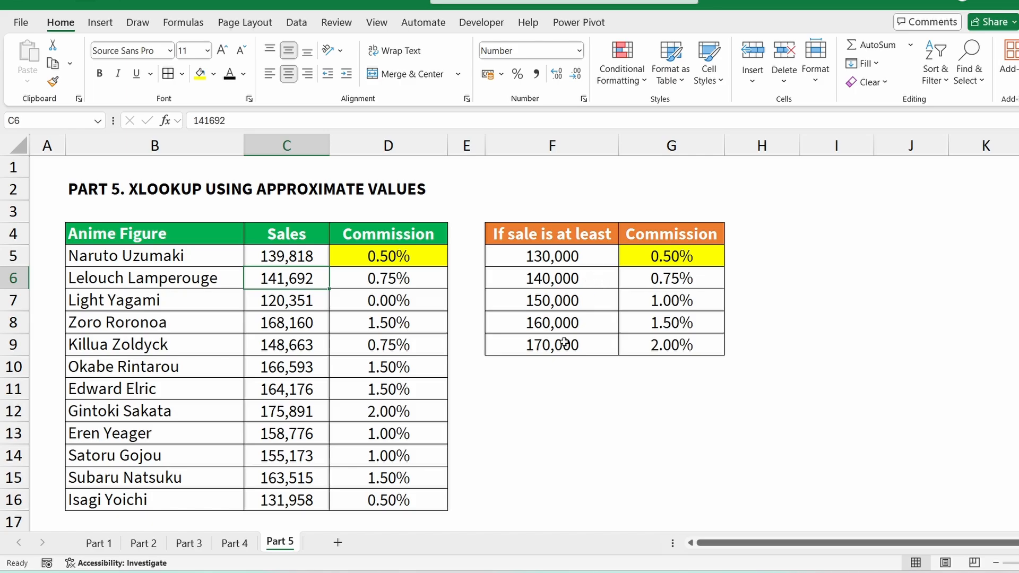
click(394, 432)
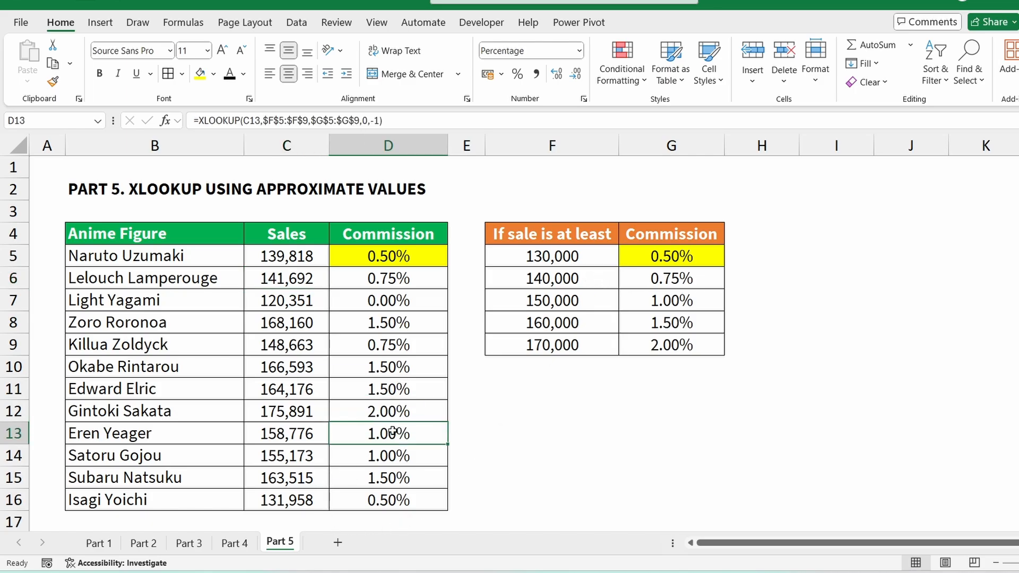